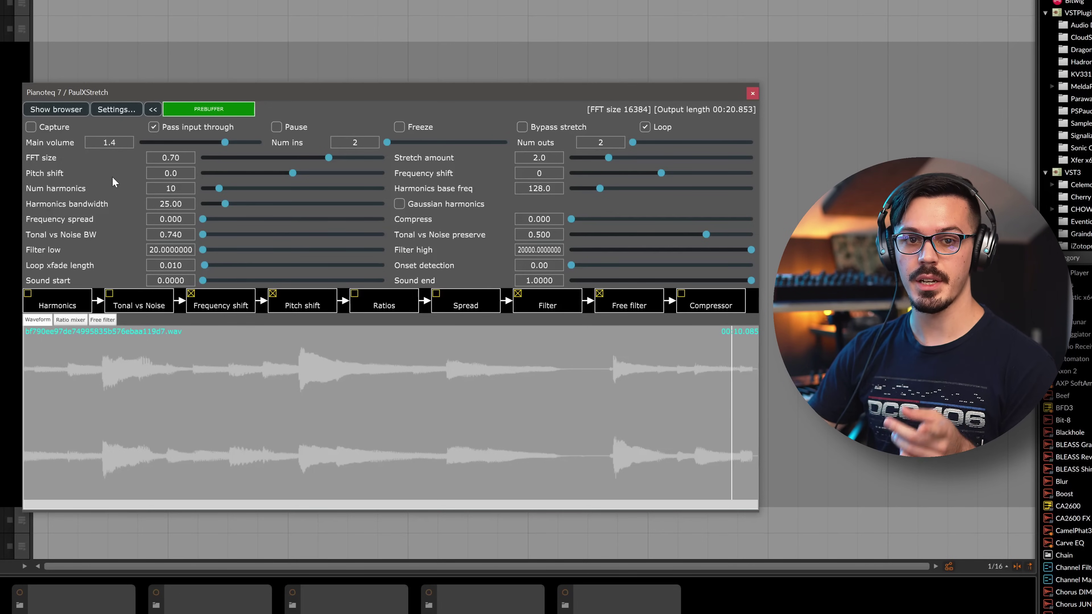
- Check the capture buffer length options in the plugin settings and look into the file browser
{"action": "left_click", "coordinate": [127, 114]}
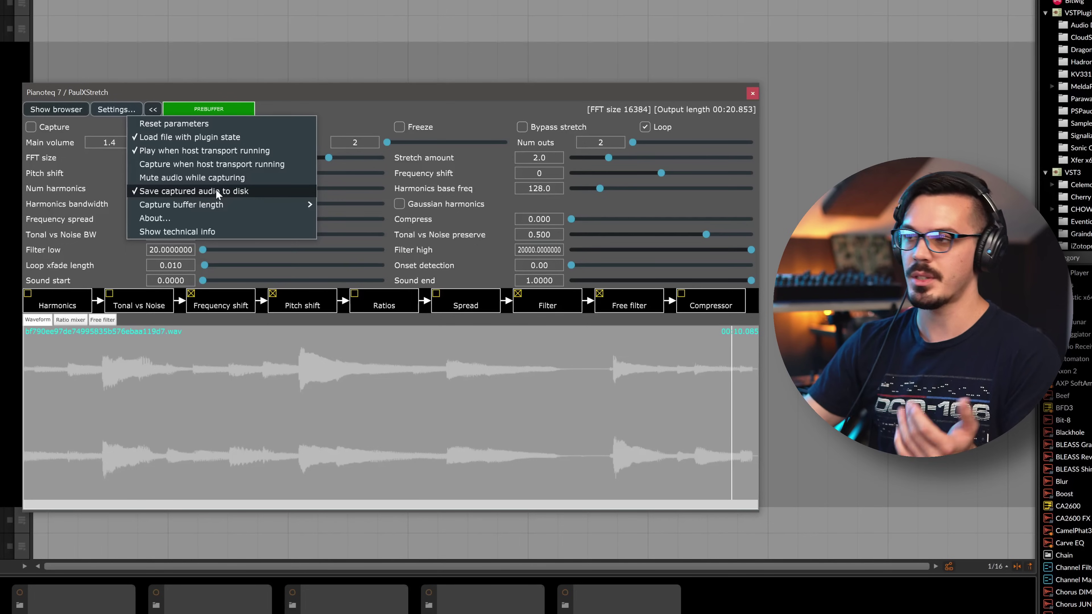
{"action": "mouse_move", "coordinate": [227, 203]}
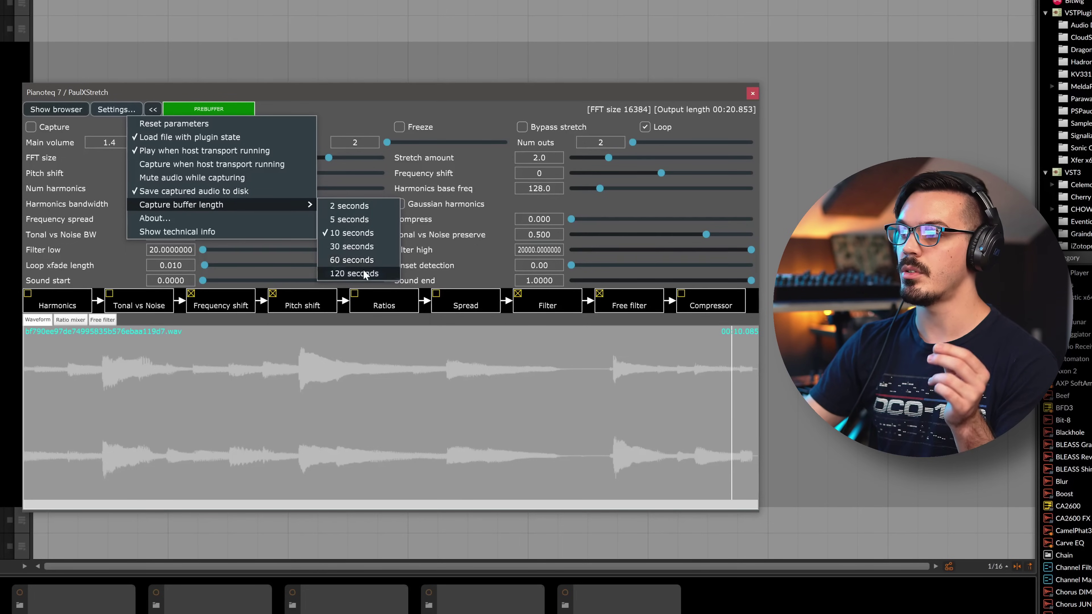
{"action": "left_click", "coordinate": [362, 209]}
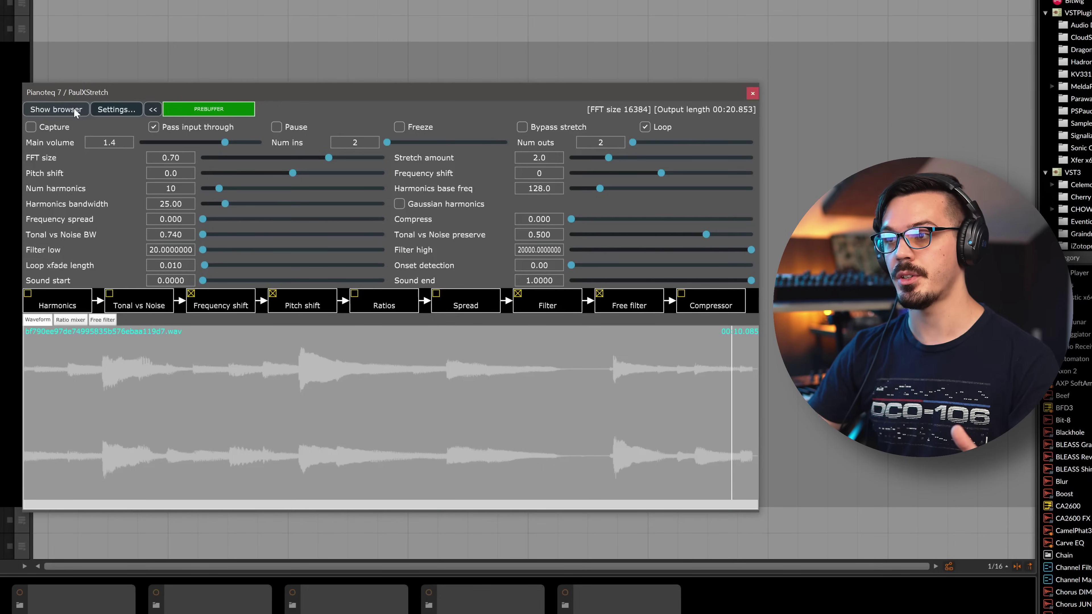
{"action": "left_click", "coordinate": [82, 111]}
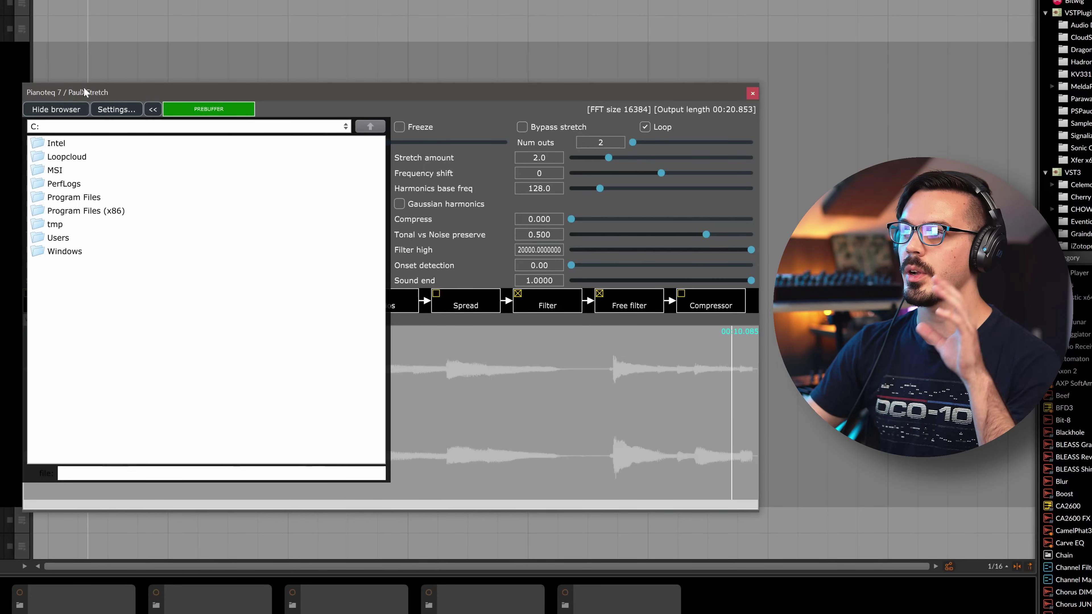
{"action": "left_click", "coordinate": [77, 108]}
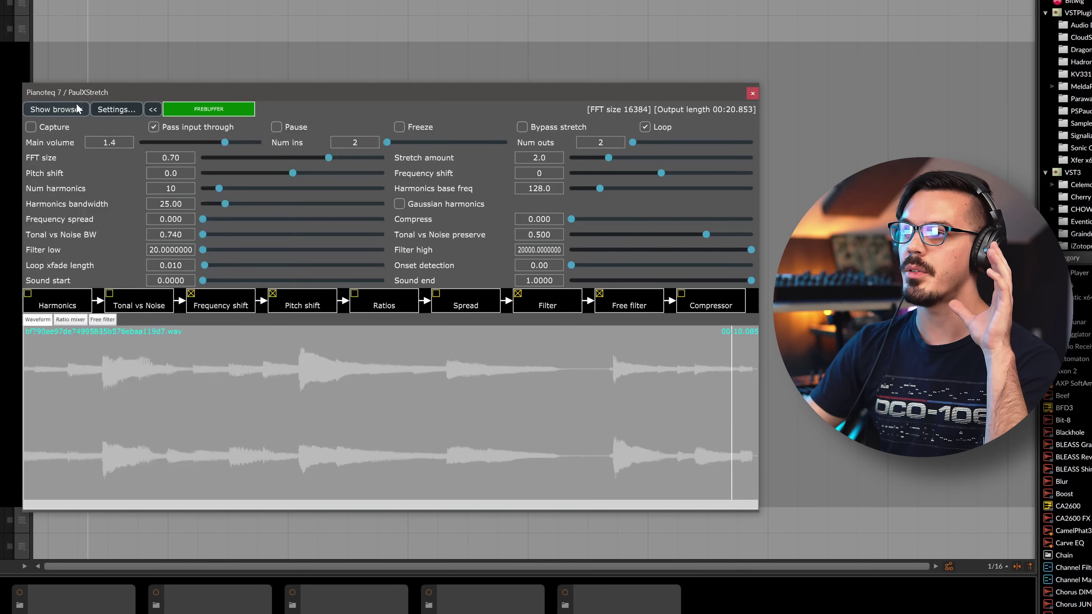
- Turn off input pass-through and capture a fresh take of the piano input into the buffer
{"action": "left_click", "coordinate": [59, 127]}
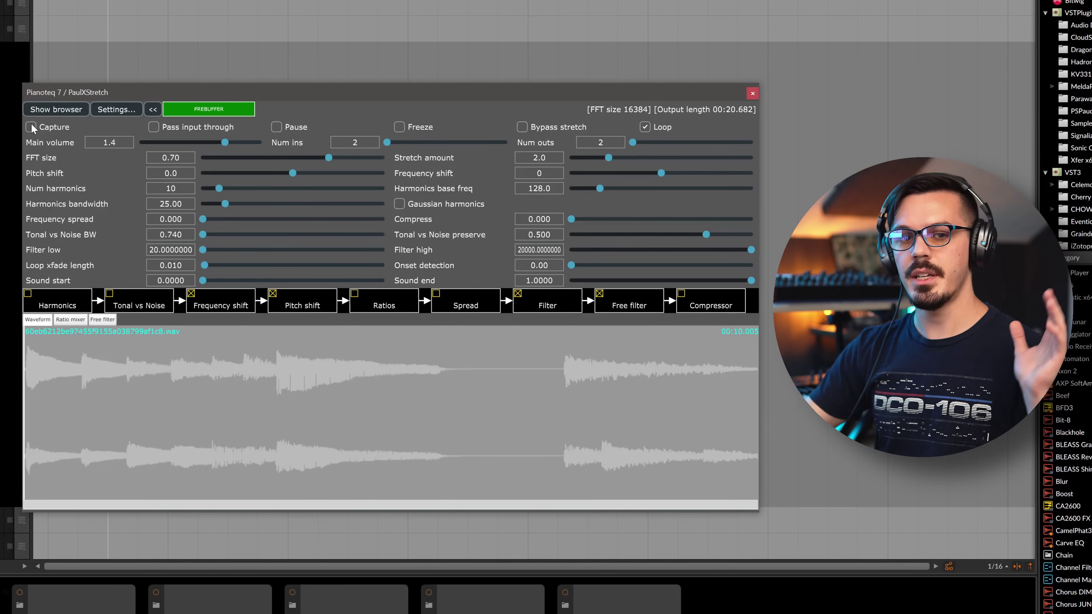
{"action": "left_click", "coordinate": [32, 127]}
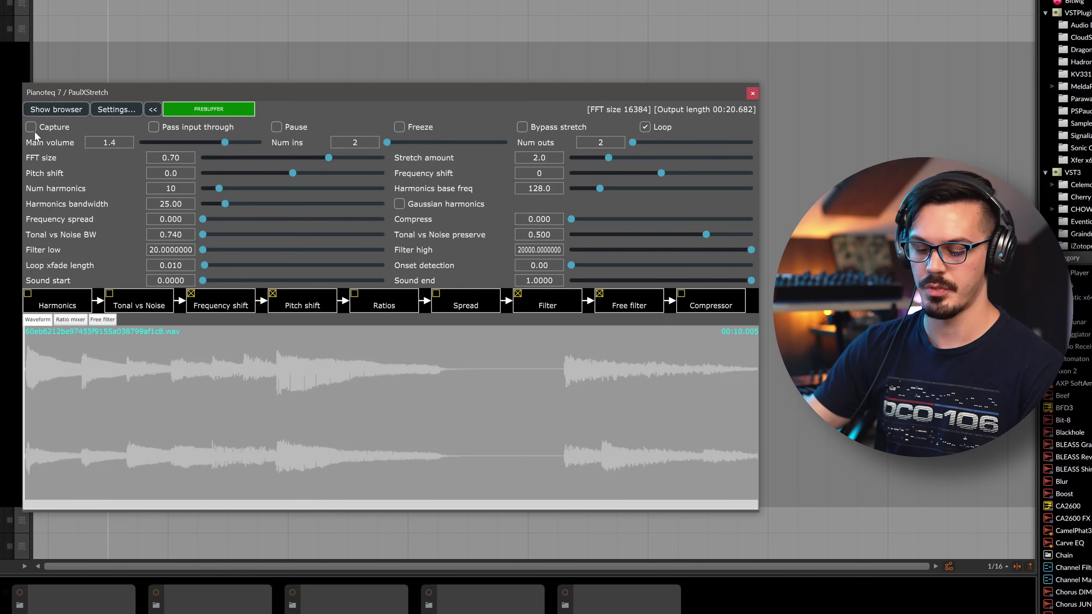
{"action": "left_click", "coordinate": [34, 132]}
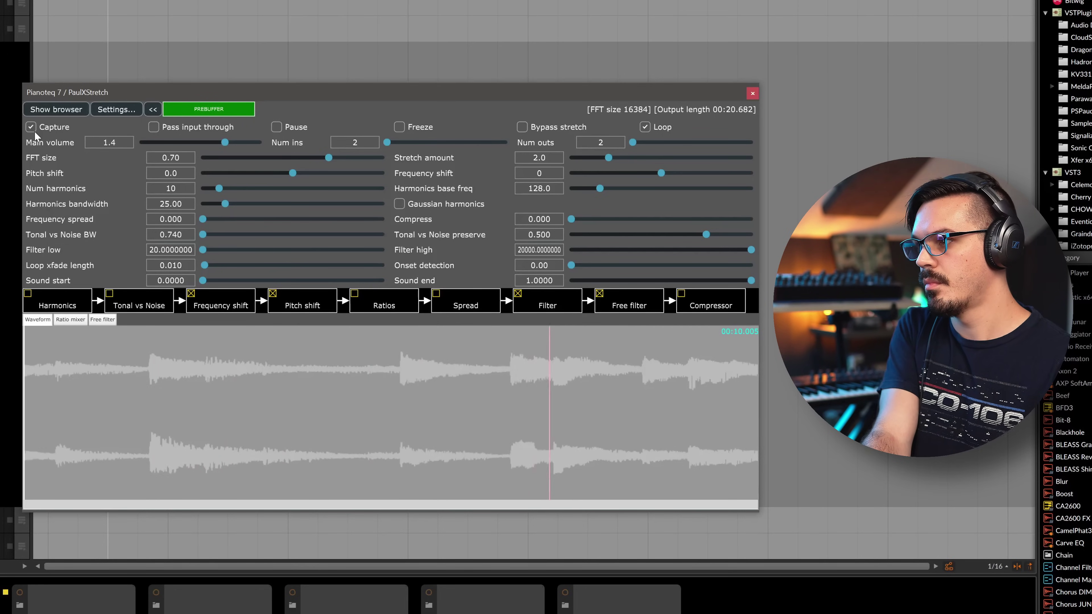
{"action": "left_click", "coordinate": [31, 127]}
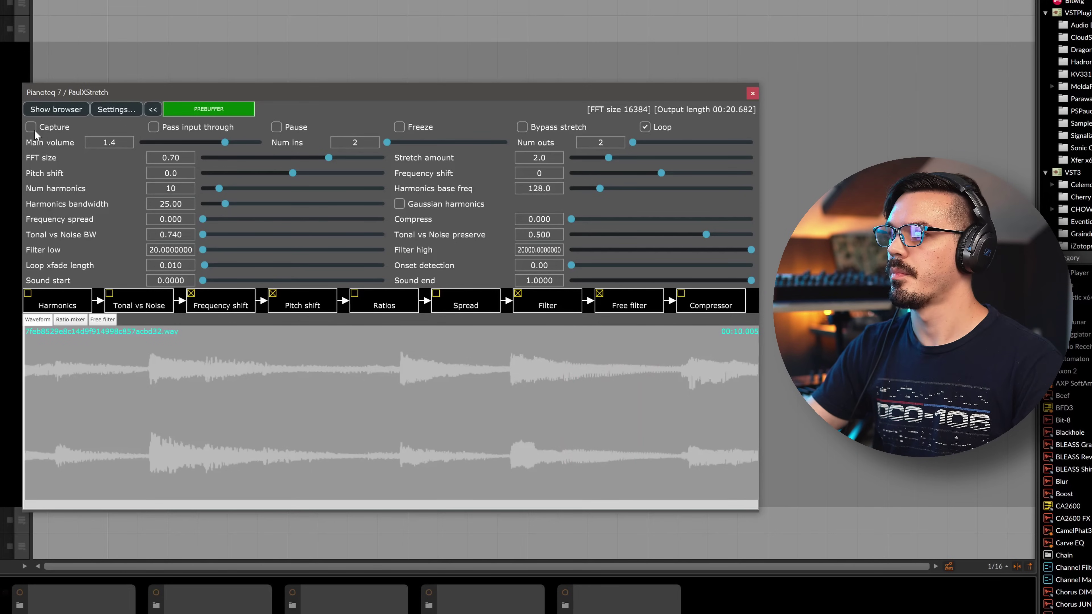
- Try stretch amounts of 1.0 and 0.2 on the captured piano recording
{"action": "left_click", "coordinate": [157, 43]}
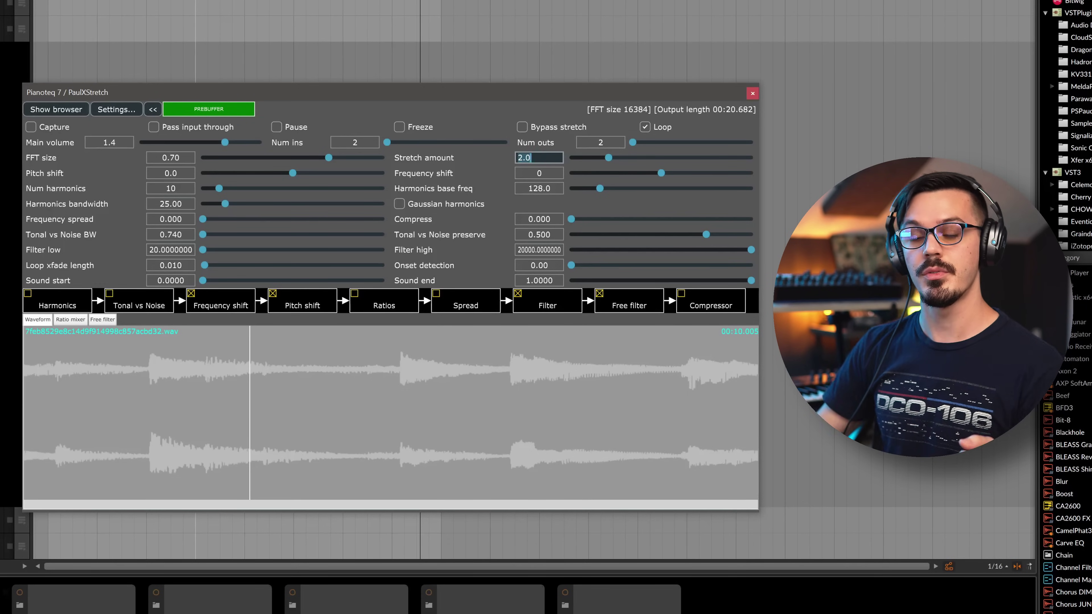
{"action": "type", "text": "1"}
{"action": "key", "text": "Return"}
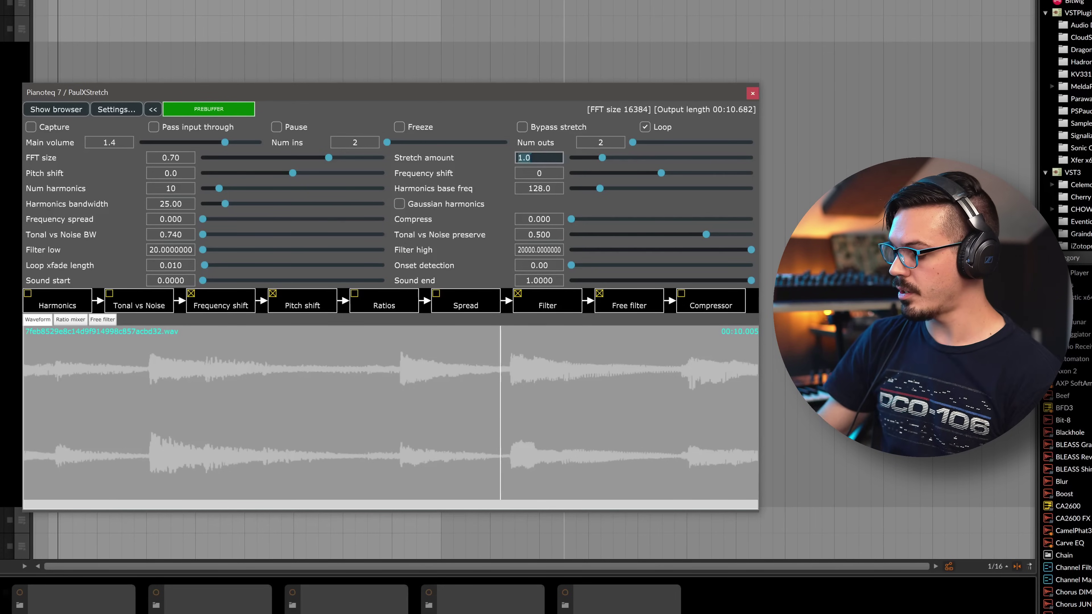
{"action": "type", "text": "0.2"}
{"action": "key", "text": "Return"}
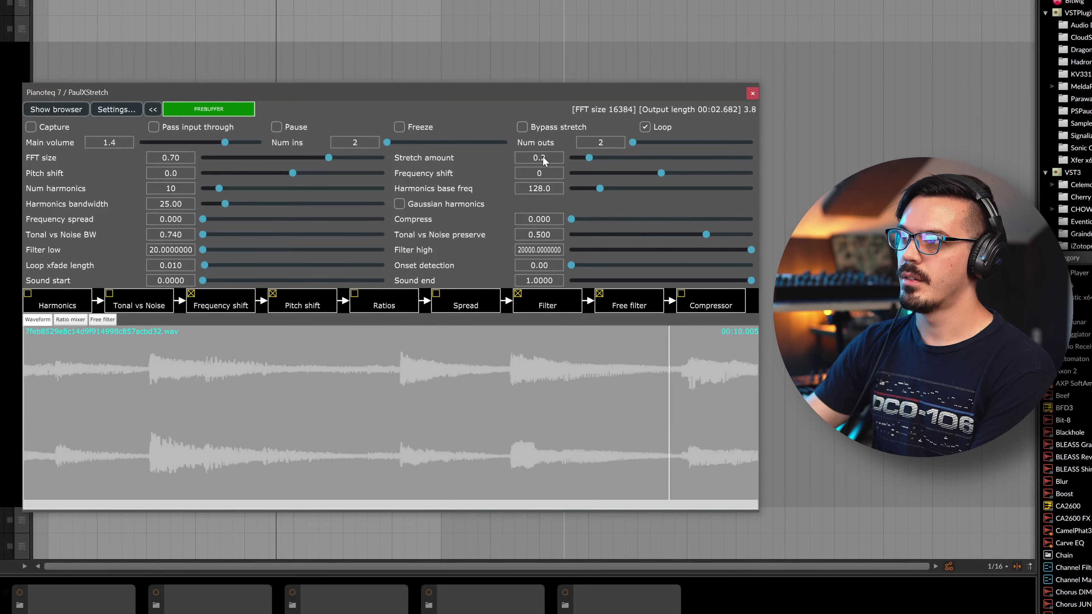
- Set the stretch amount to 20 for the captured audio
{"action": "left_click", "coordinate": [543, 156]}
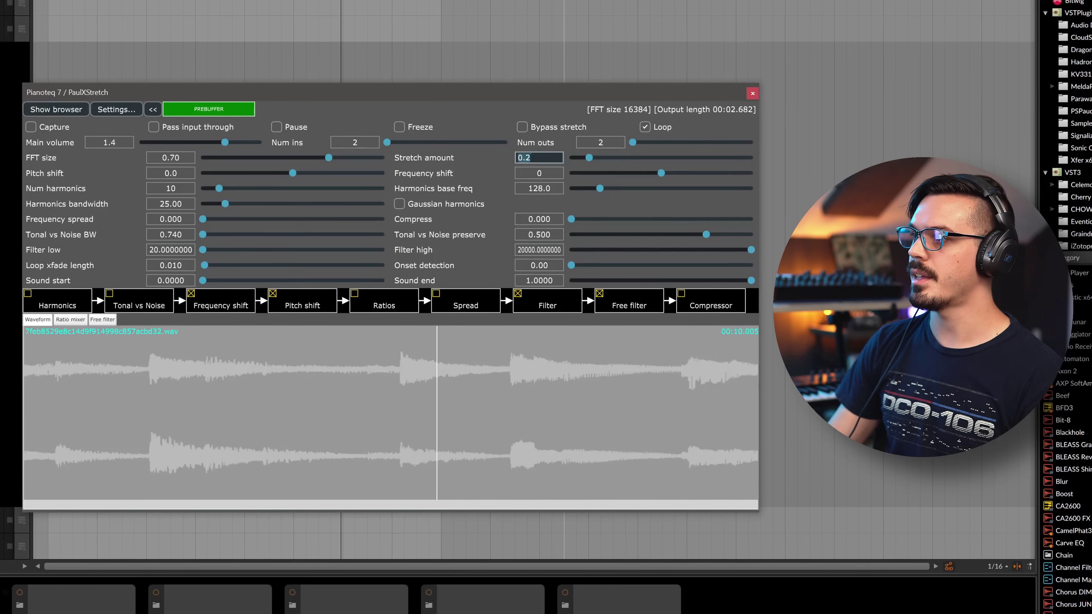
{"action": "type", "text": "20"}
{"action": "key", "text": "Return"}
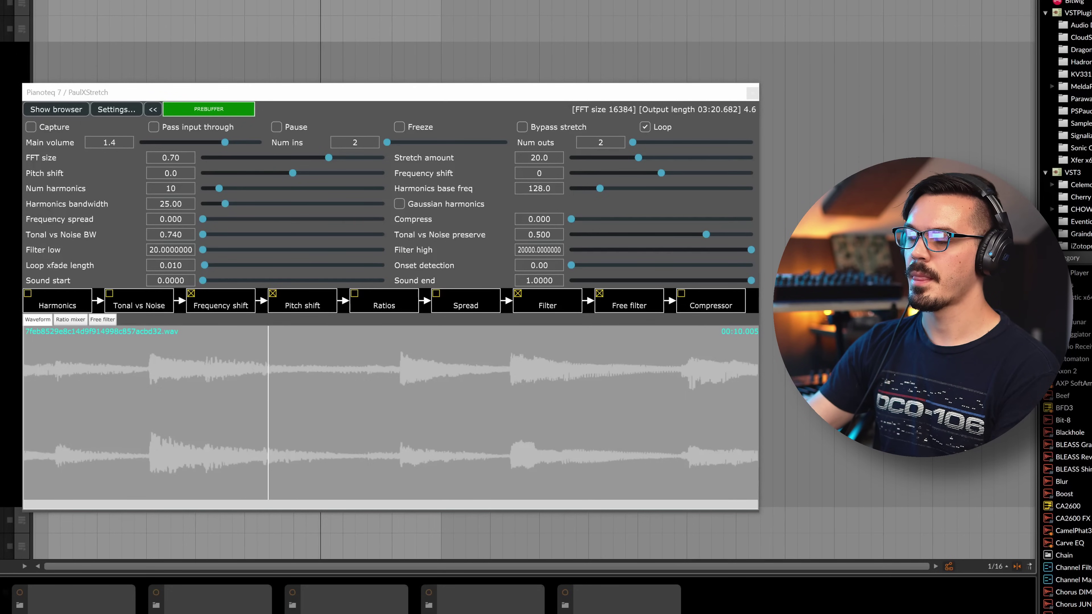
- Compare FFT sizes of 0.24, 0.11 and 0.87 on the stretched audio and settle on 0.84
{"action": "left_click", "coordinate": [205, 37]}
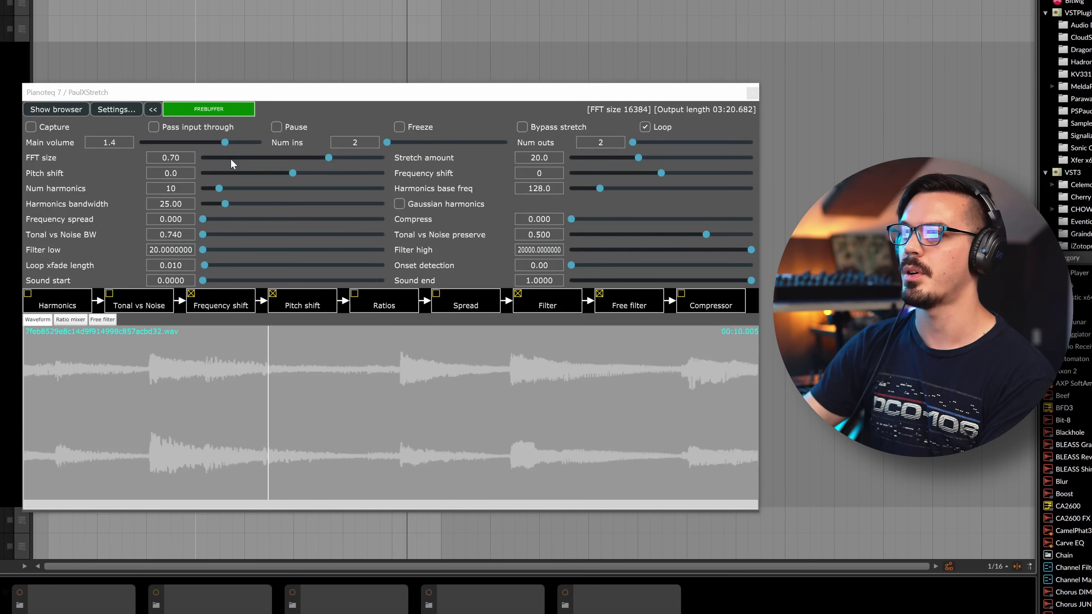
{"action": "left_click", "coordinate": [246, 157]}
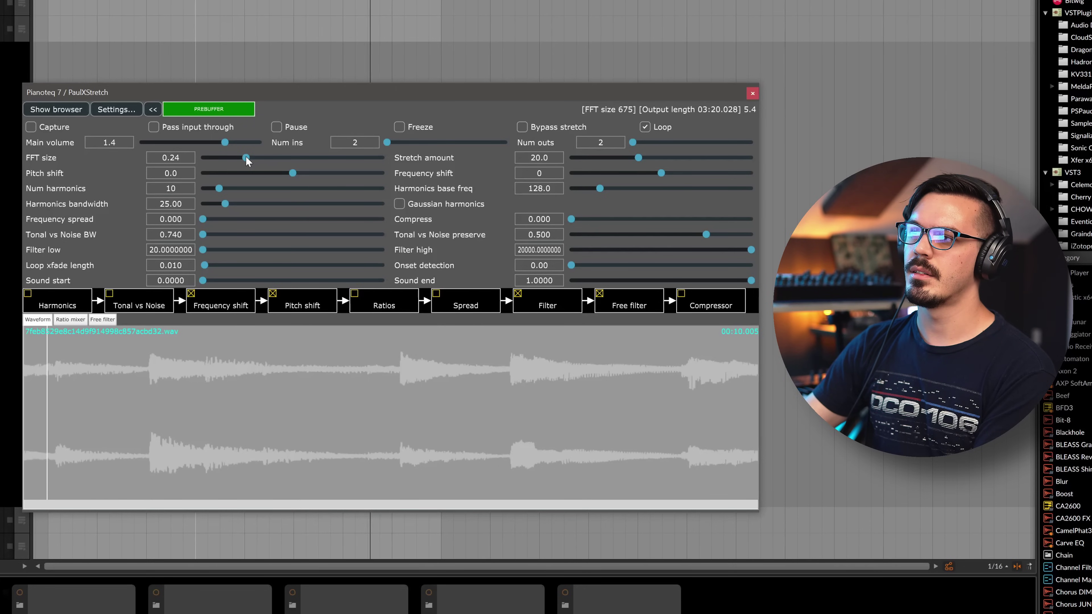
{"action": "left_click_drag", "start_coordinate": [246, 158], "coordinate": [222, 157]}
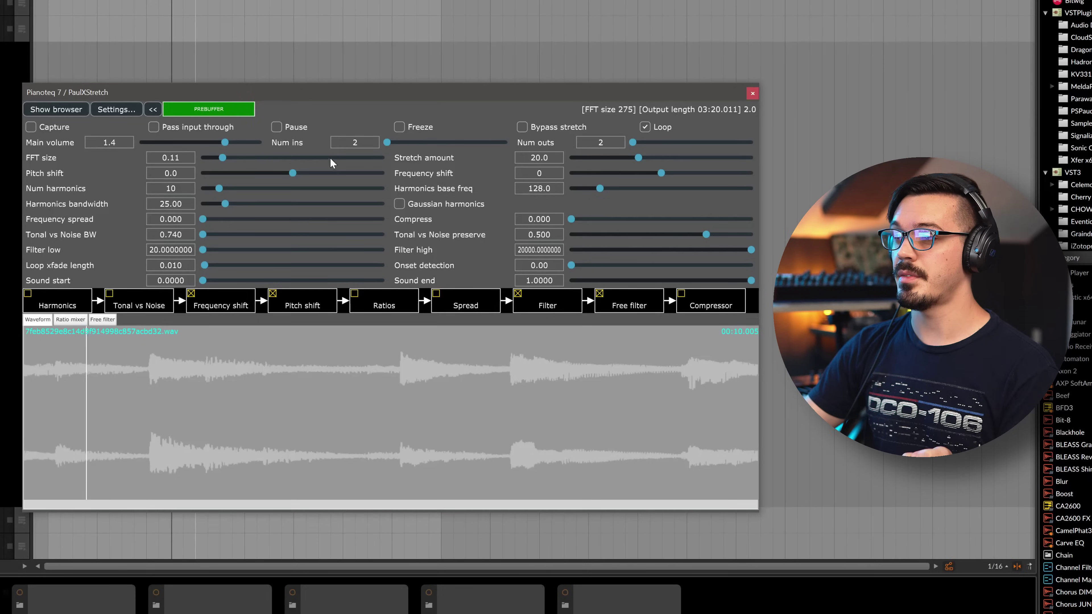
{"action": "left_click_drag", "start_coordinate": [340, 158], "coordinate": [359, 158]}
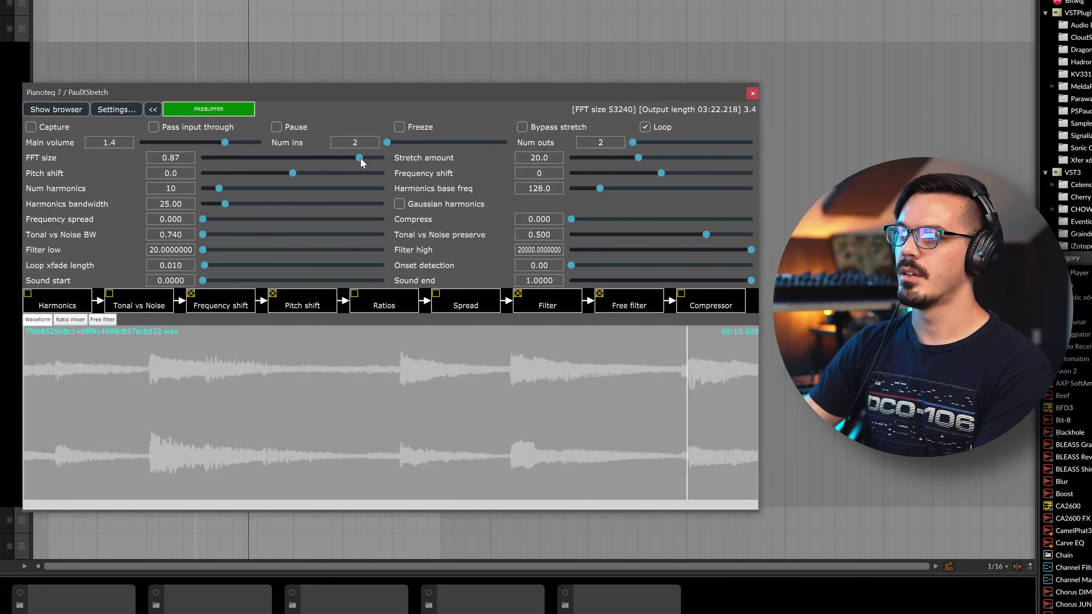
{"action": "left_click_drag", "start_coordinate": [360, 158], "coordinate": [354, 158]}
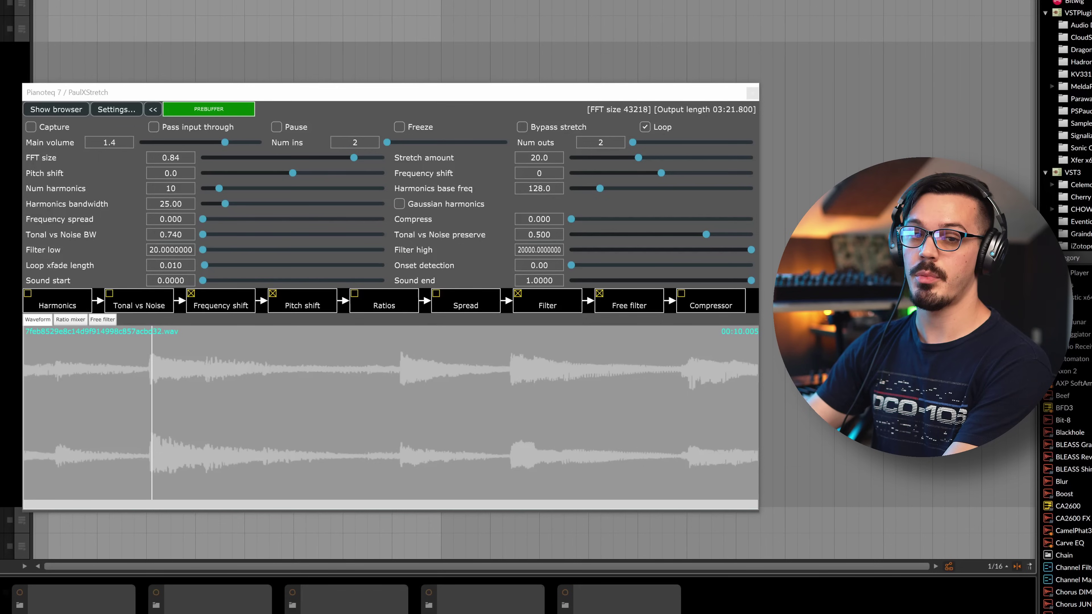
- Play the stretched audio, try pitch shifts of 7, 12 and -12, and reset the pitch shift to 0
{"action": "key", "text": "space"}
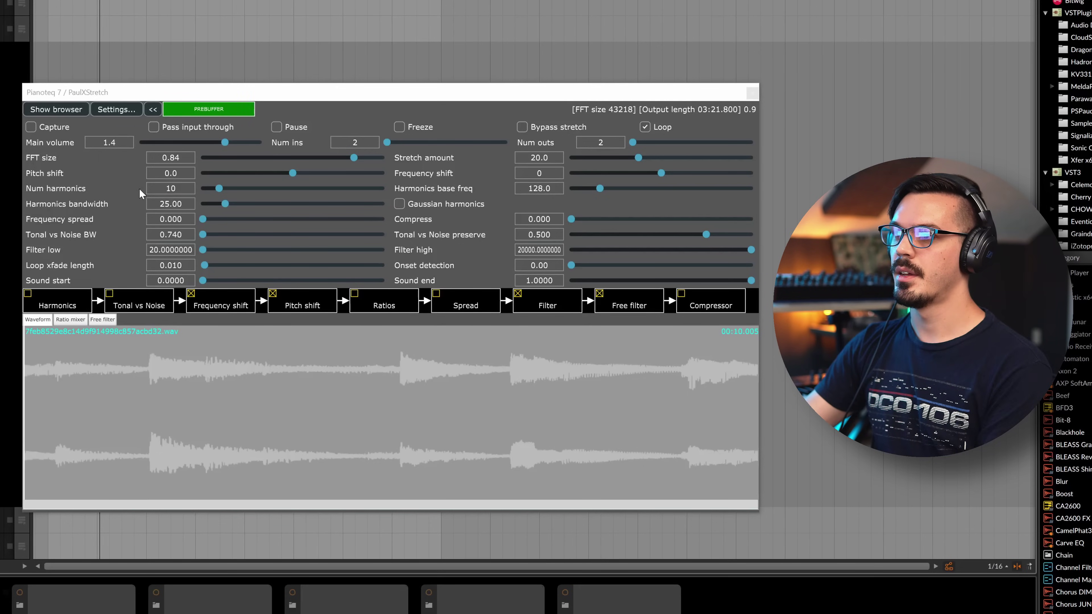
{"action": "left_click", "coordinate": [172, 174]}
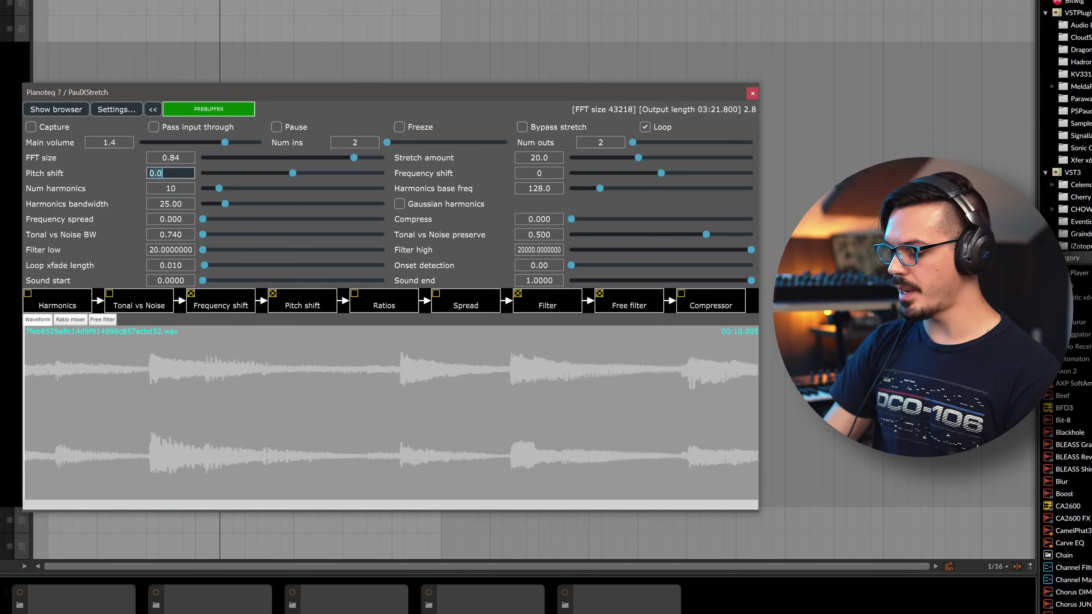
{"action": "type", "text": "7"}
{"action": "key", "text": "Return"}
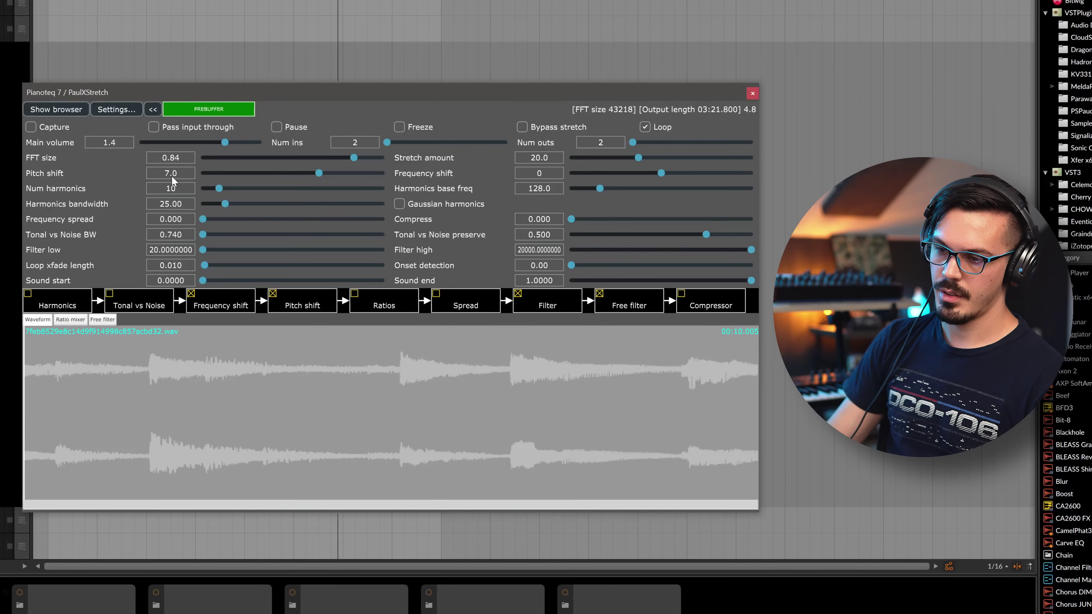
{"action": "left_click", "coordinate": [171, 174]}
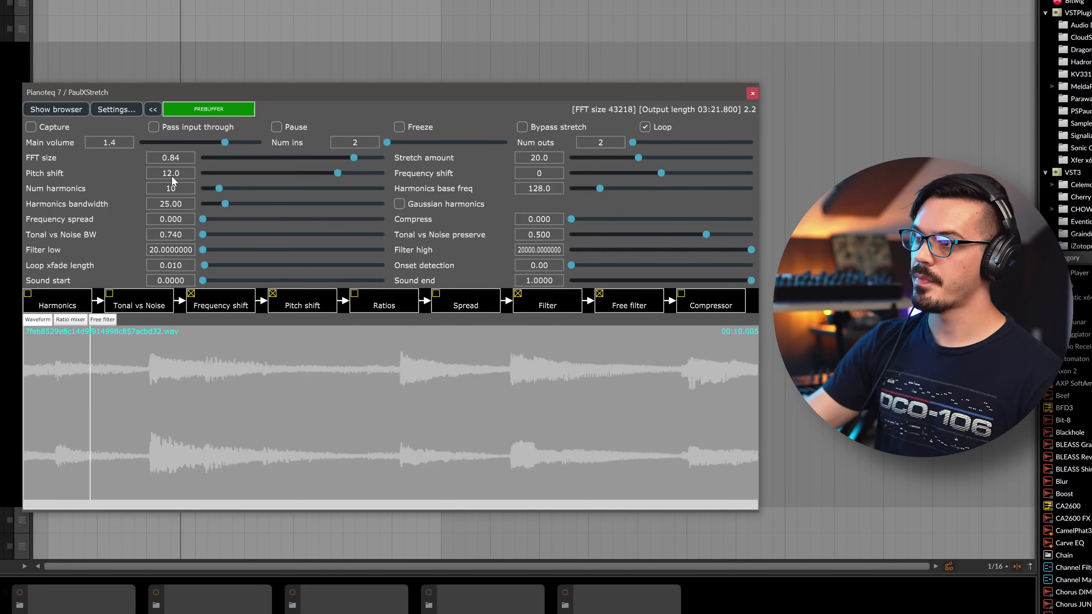
{"action": "type", "text": "12"}
{"action": "key", "text": "Return"}
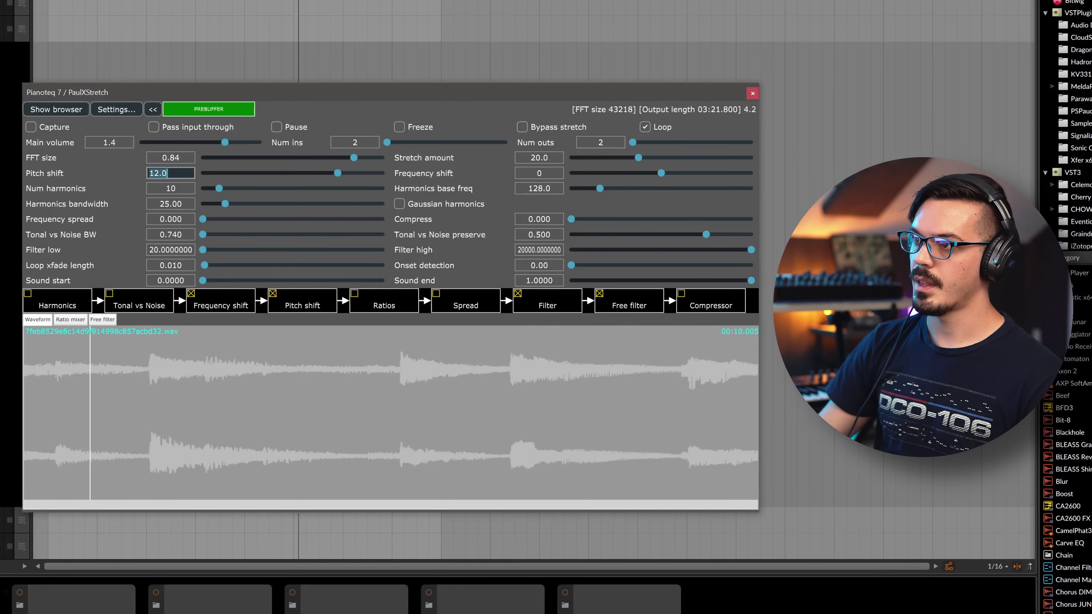
{"action": "type", "text": "-12"}
{"action": "key", "text": "Return"}
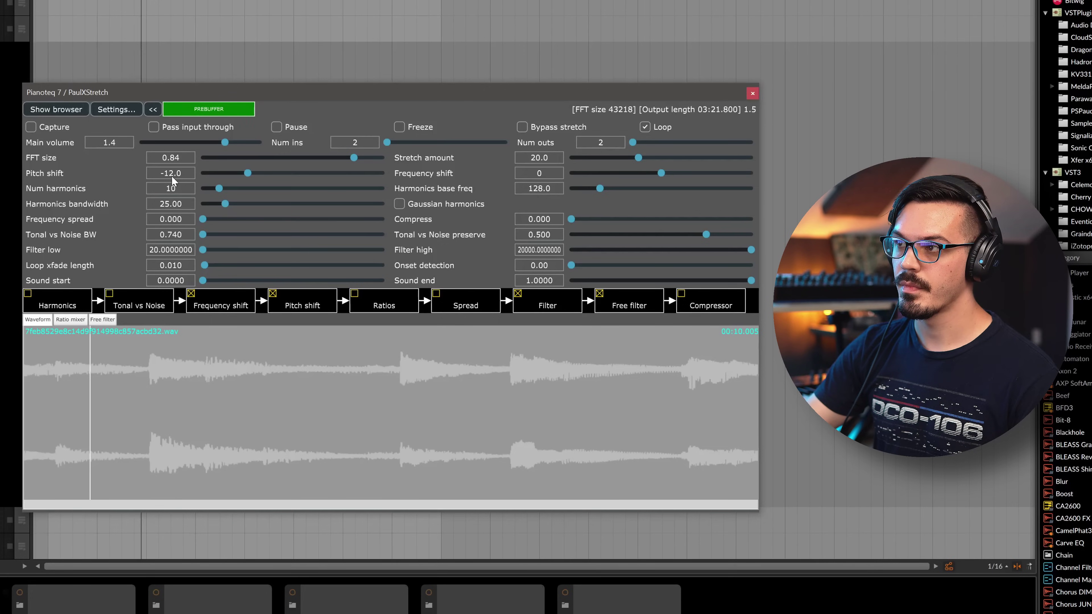
{"action": "left_click", "coordinate": [172, 175]}
{"action": "type", "text": "0"}
{"action": "key", "text": "Return"}
- Try a frequency shift of 75 on the playing audio and reset it to 0
{"action": "left_click", "coordinate": [544, 176]}
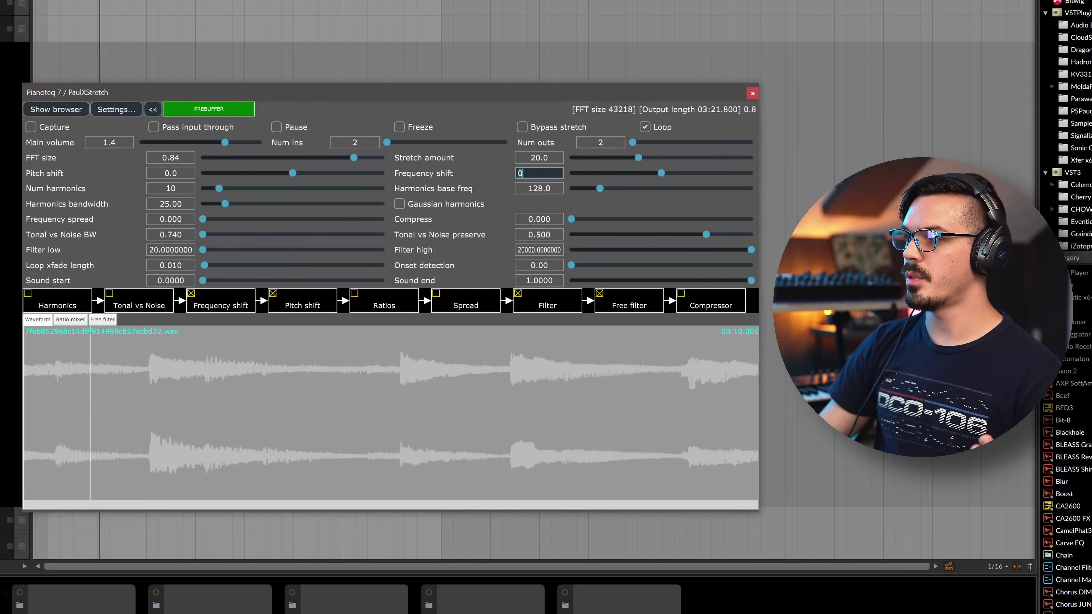
{"action": "type", "text": "75"}
{"action": "key", "text": "Return"}
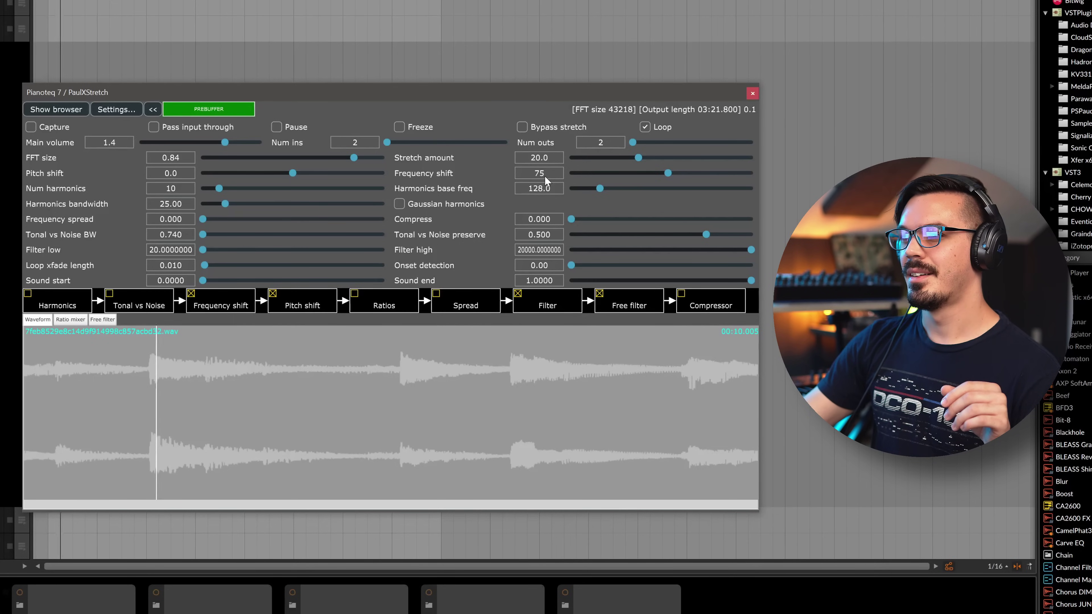
{"action": "left_click", "coordinate": [544, 176]}
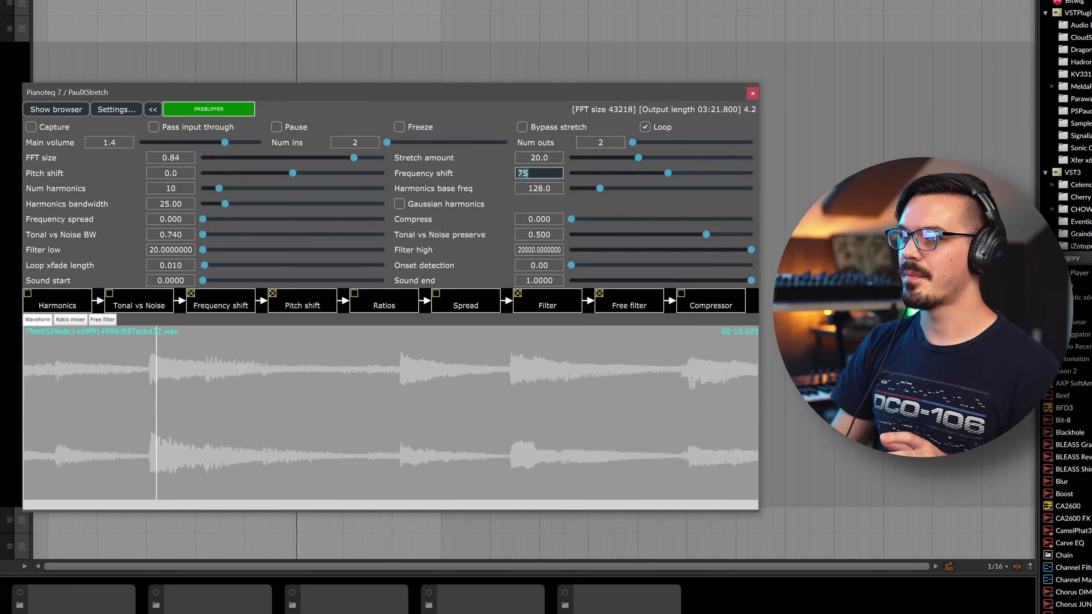
{"action": "type", "text": "0"}
{"action": "key", "text": "Return"}
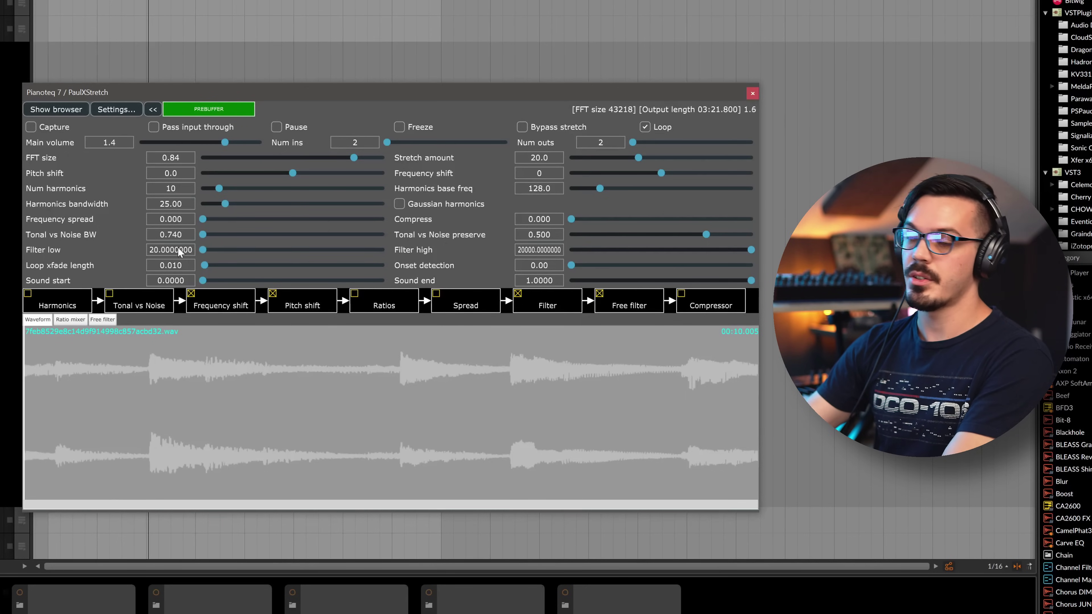
- Sweep the low filter to 20000 and back to 20, and the high filter to about 823 and back to 20000
{"action": "left_click_drag", "start_coordinate": [204, 250], "coordinate": [392, 254]}
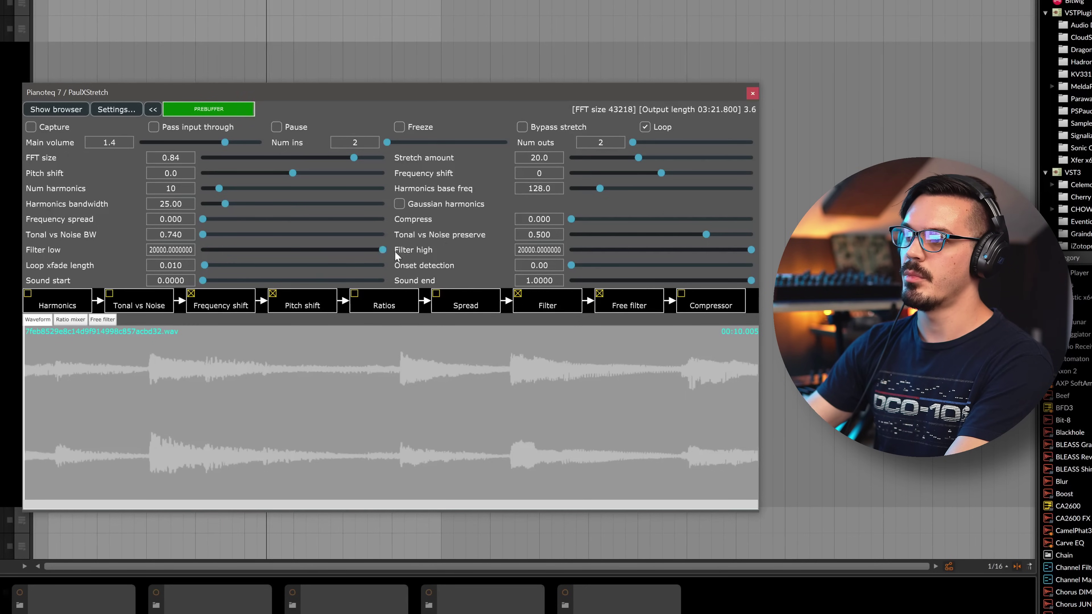
{"action": "left_click_drag", "start_coordinate": [368, 252], "coordinate": [186, 249]}
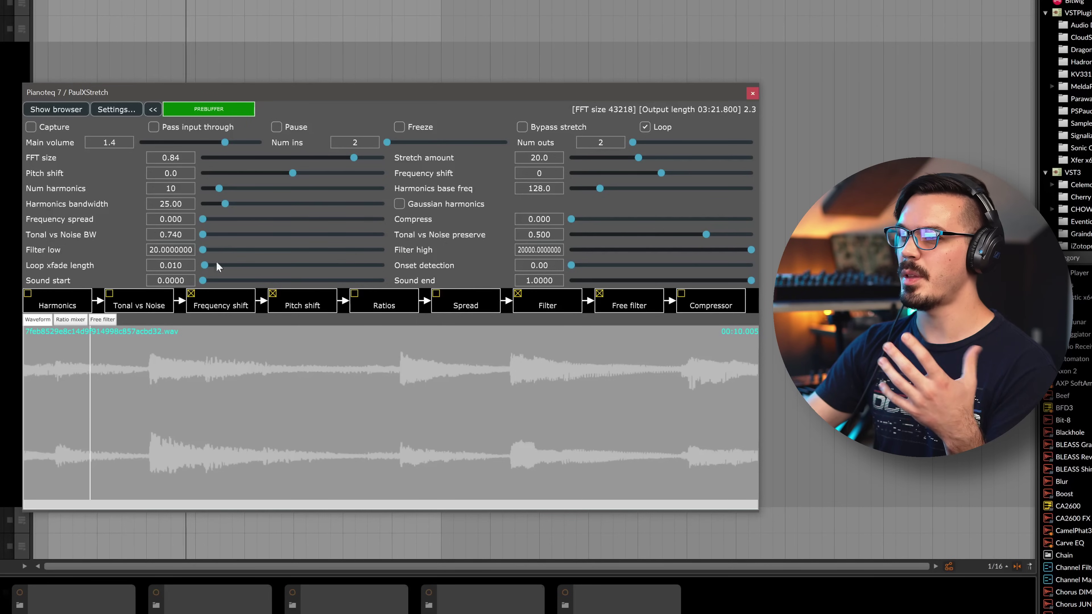
{"action": "left_click_drag", "start_coordinate": [709, 250], "coordinate": [645, 252]}
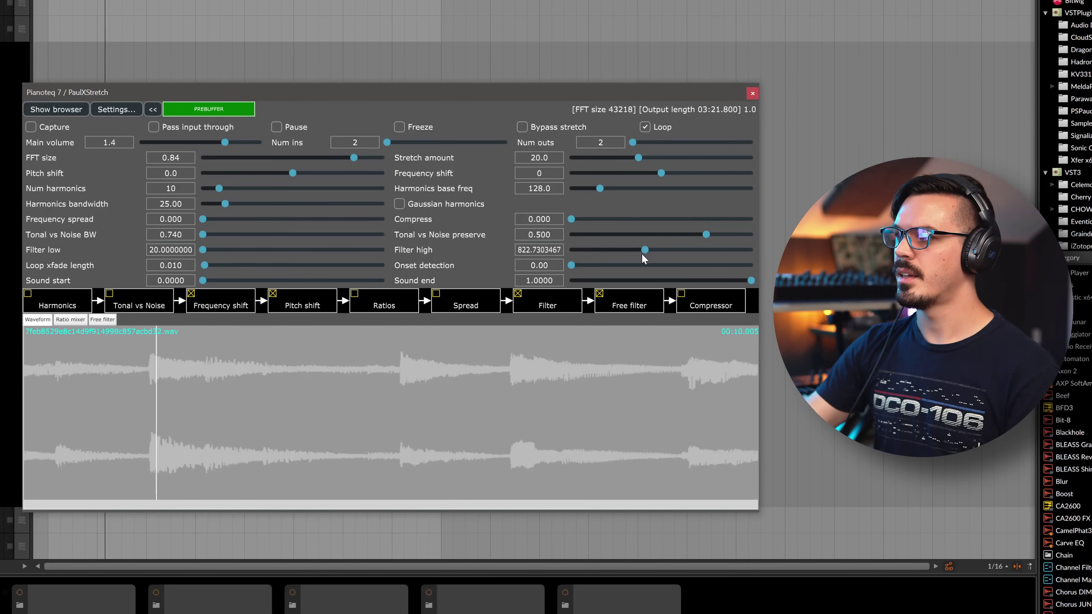
{"action": "left_click_drag", "start_coordinate": [646, 249], "coordinate": [757, 249]}
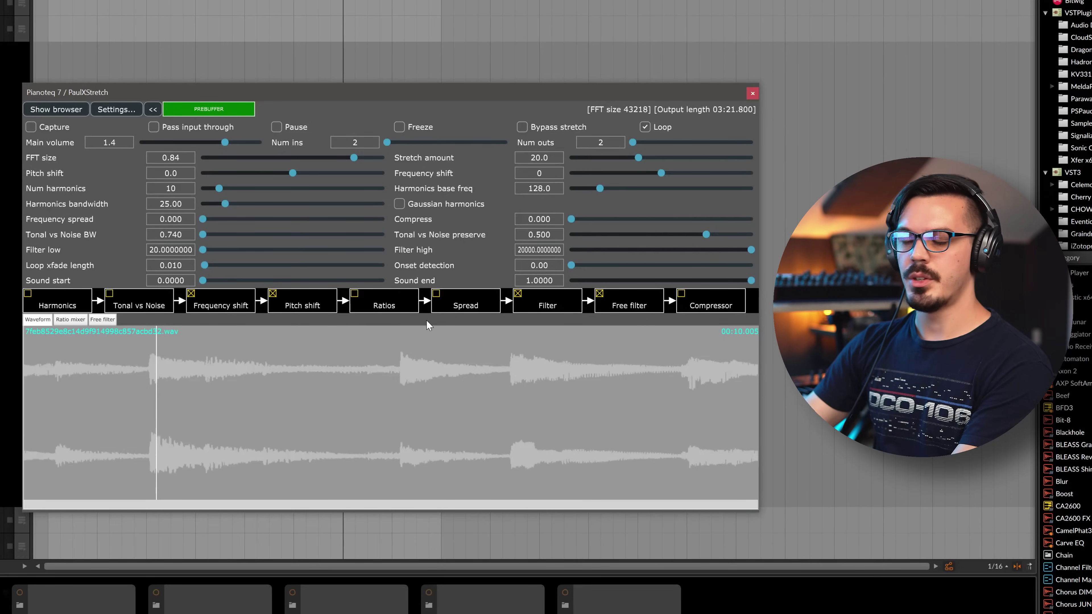
- Inspect the Free filter and Tonal vs Noise modules in the processing chain to see which parameters belong to them
{"action": "left_click", "coordinate": [608, 303]}
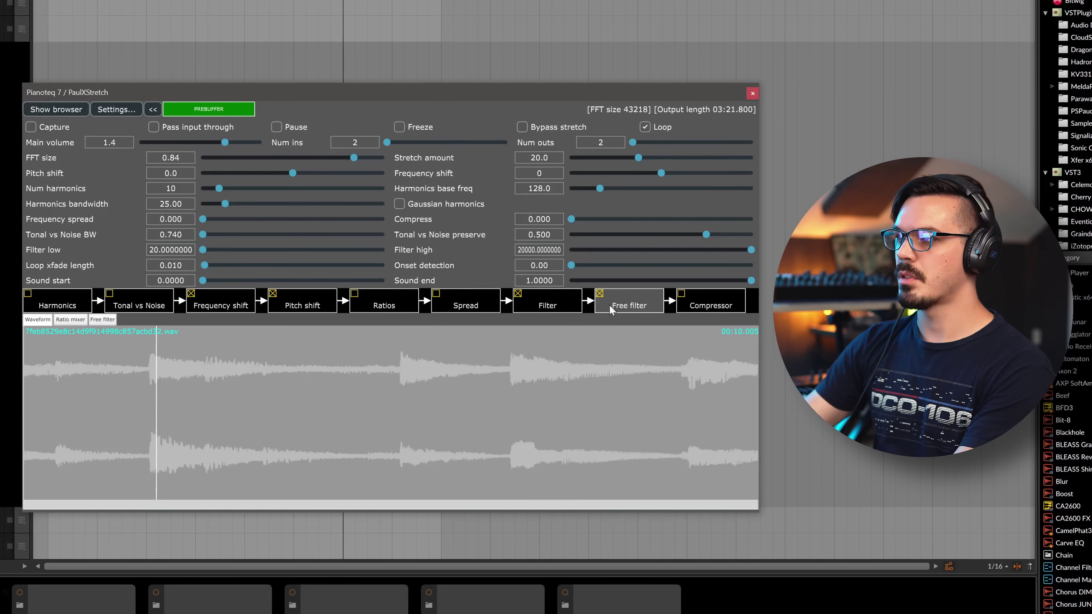
{"action": "left_click", "coordinate": [121, 308]}
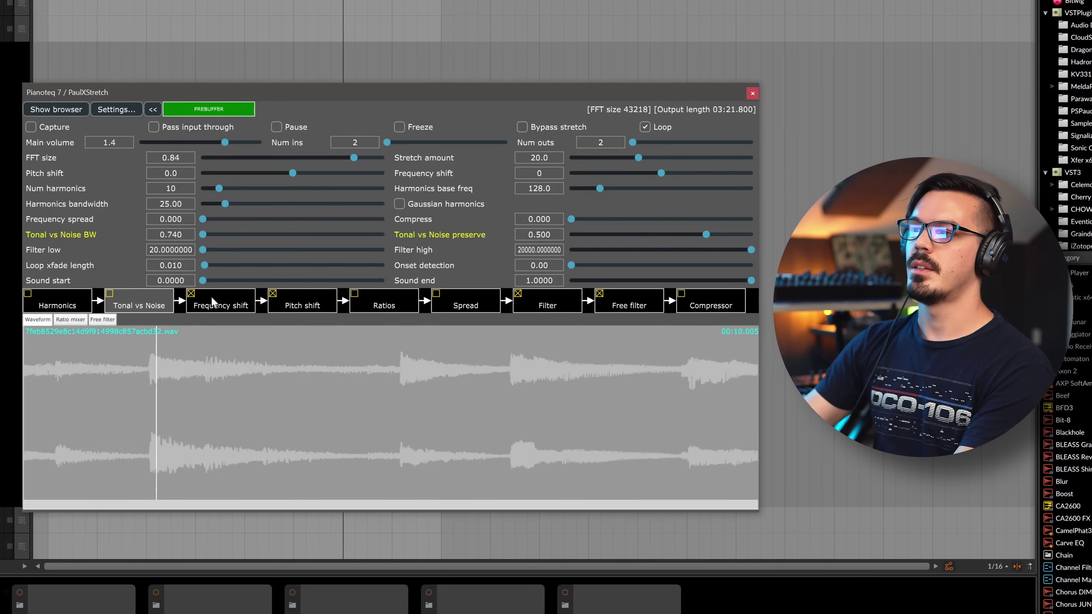
- Shape the Free filter envelope with a low point near 41 Hz at about -19, a peak near 113 Hz, and a lowered high end
{"action": "left_click", "coordinate": [218, 297]}
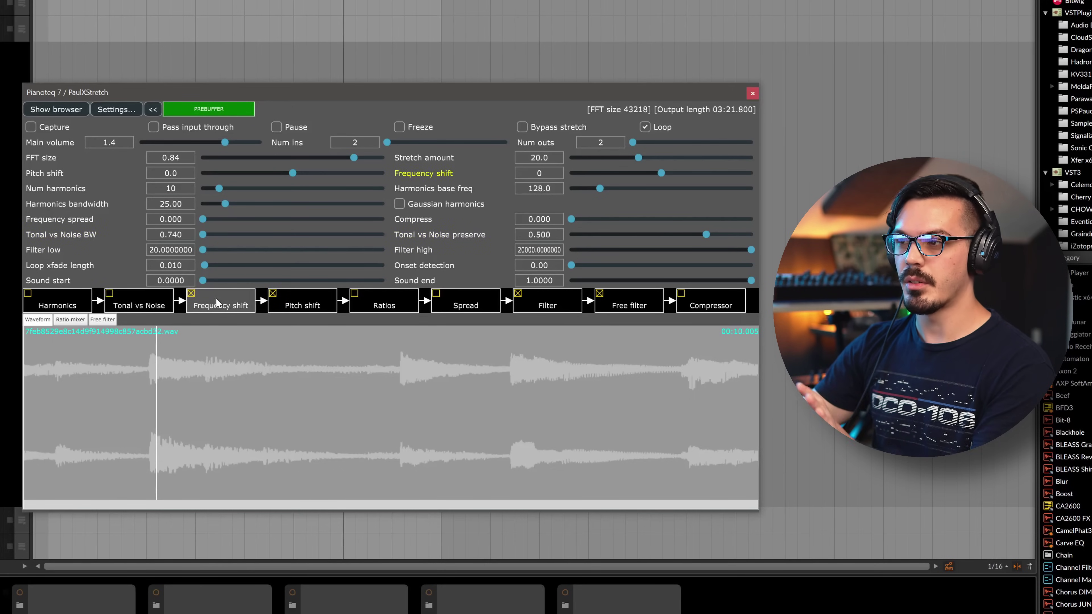
{"action": "left_click", "coordinate": [102, 320]}
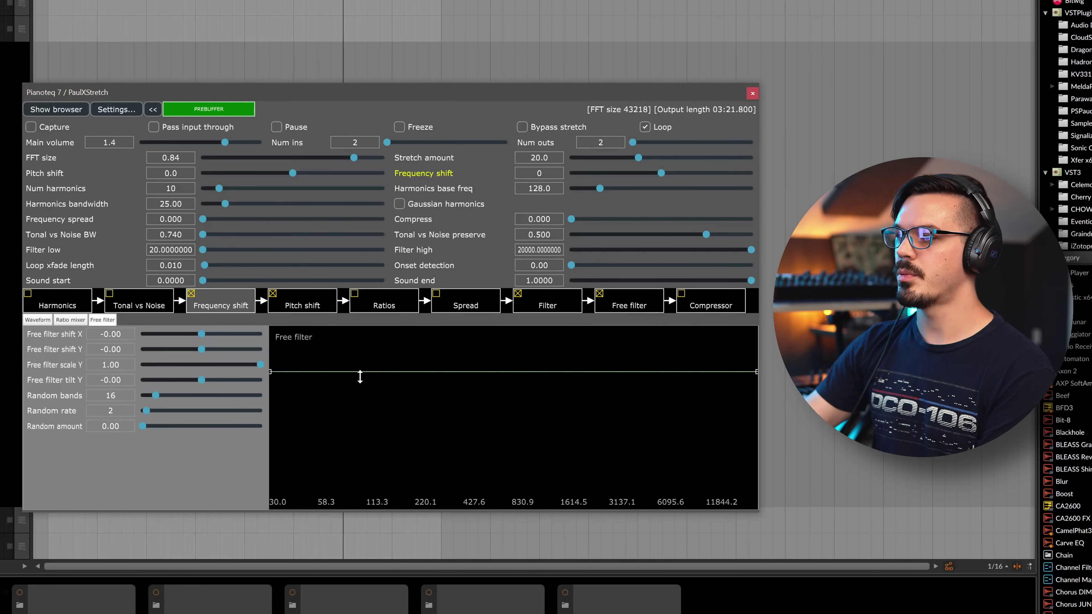
{"action": "left_click", "coordinate": [323, 365]}
{"action": "left_click", "coordinate": [371, 359]}
{"action": "left_click_drag", "start_coordinate": [325, 366], "coordinate": [294, 427]}
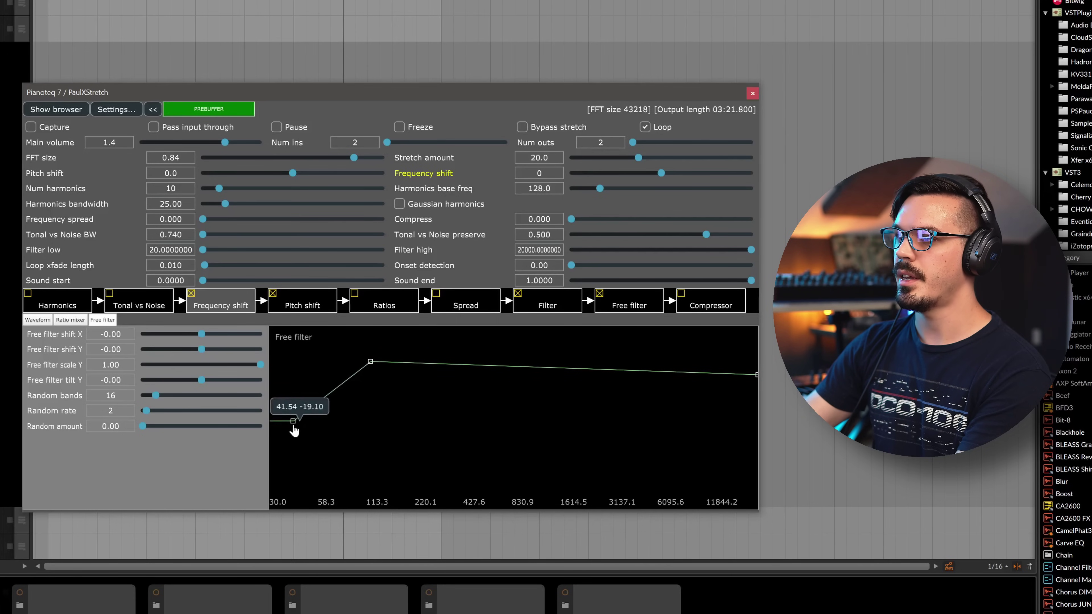
{"action": "left_click_drag", "start_coordinate": [462, 365], "coordinate": [508, 367]}
{"action": "left_click_drag", "start_coordinate": [758, 372], "coordinate": [738, 450]}
- Add a dip between 427.6 and 830.9 Hz and a second peak around 5 kHz to the Free filter envelope
{"action": "left_click", "coordinate": [650, 406]}
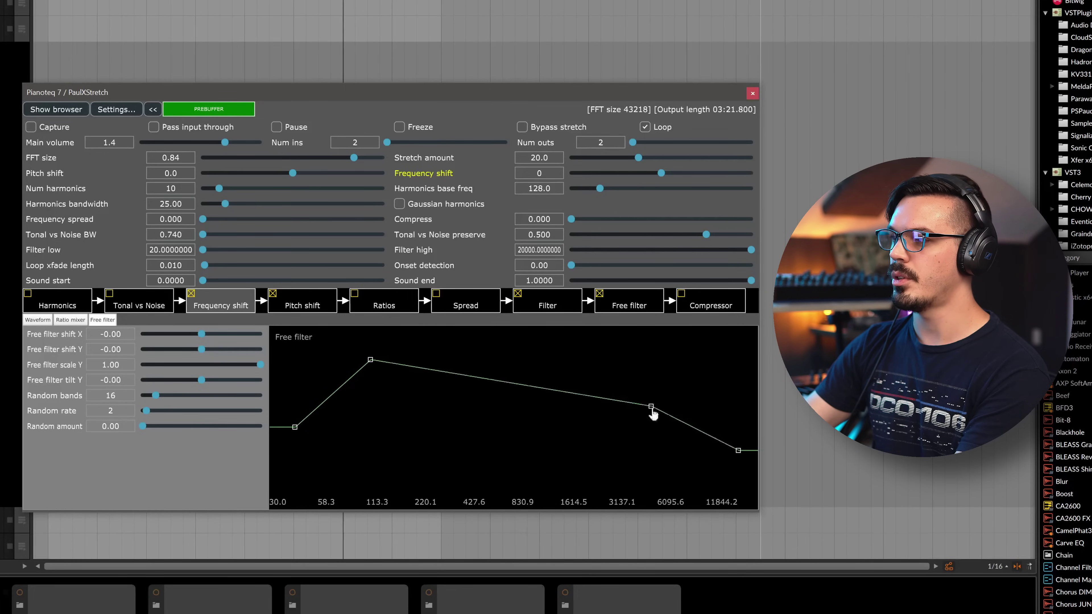
{"action": "left_click_drag", "start_coordinate": [651, 408], "coordinate": [487, 420]}
{"action": "left_click", "coordinate": [597, 380]}
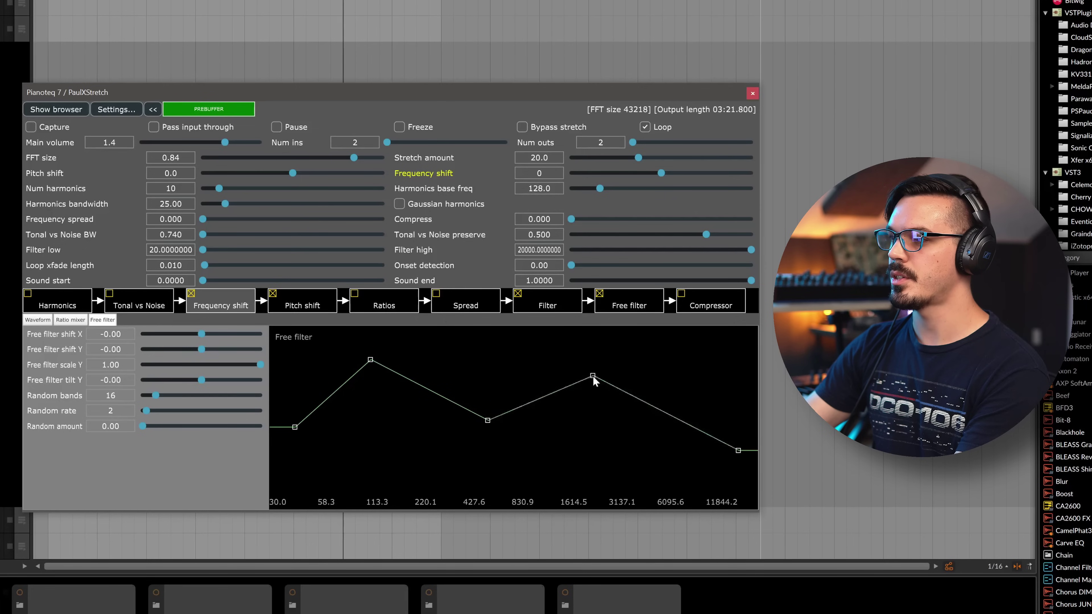
{"action": "left_click_drag", "start_coordinate": [597, 381], "coordinate": [648, 368]}
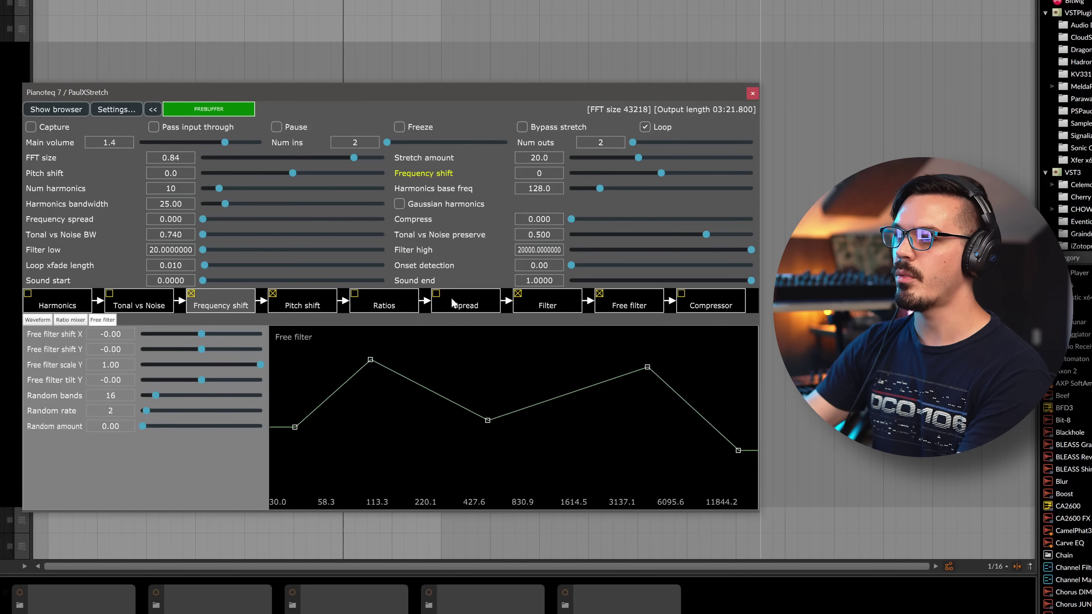
- During playback, set Free filter shift X to 0.06, shift Y to -0.07, tilt Y to 0.15, random bands to 54, rate to 1 and amount to 0.16
{"action": "key", "text": "space"}
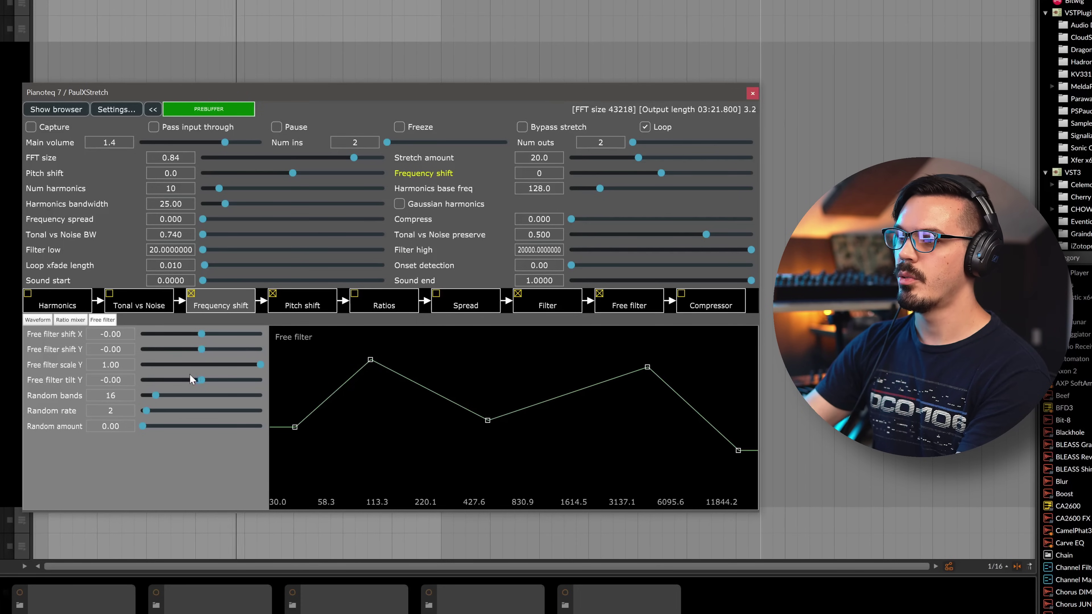
{"action": "left_click_drag", "start_coordinate": [200, 380], "coordinate": [206, 339]}
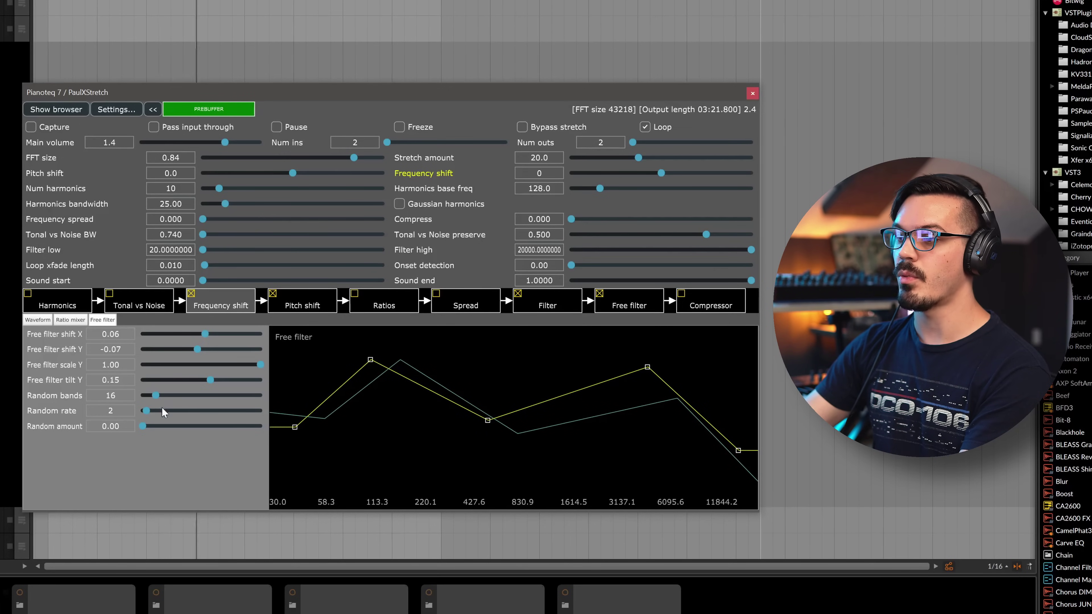
{"action": "mouse_move", "coordinate": [154, 425]}
{"action": "left_mouse_down"}
{"action": "mouse_move", "coordinate": [191, 395]}
{"action": "mouse_move", "coordinate": [143, 411]}
{"action": "left_mouse_up"}
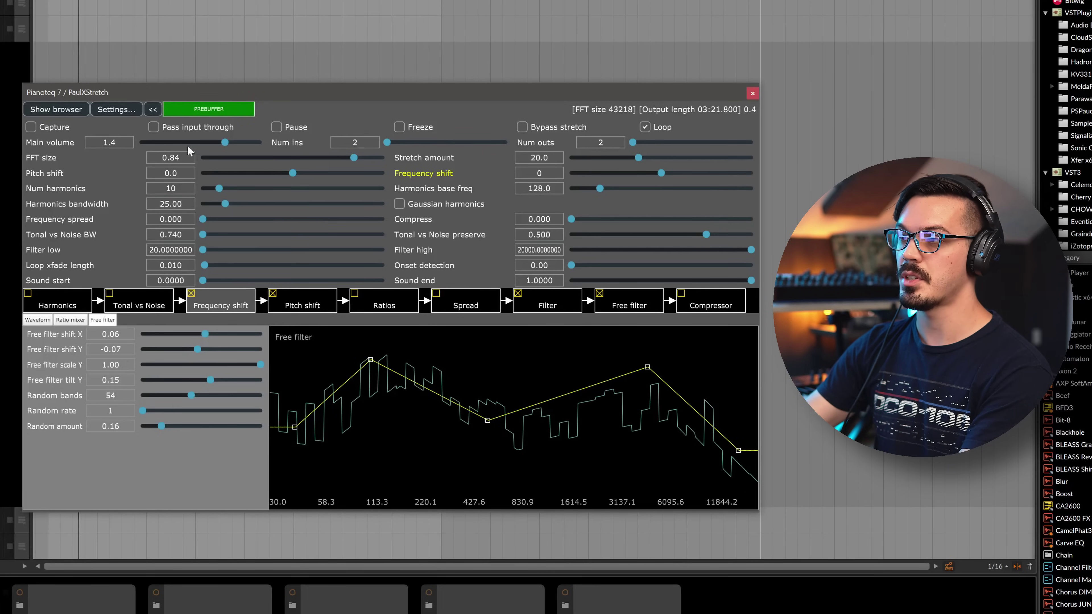
- Raise the main volume to 7.0 and the Free filter shift Y to 0.07, and disable the Free filter module
{"action": "left_click_drag", "start_coordinate": [239, 146], "coordinate": [245, 146]}
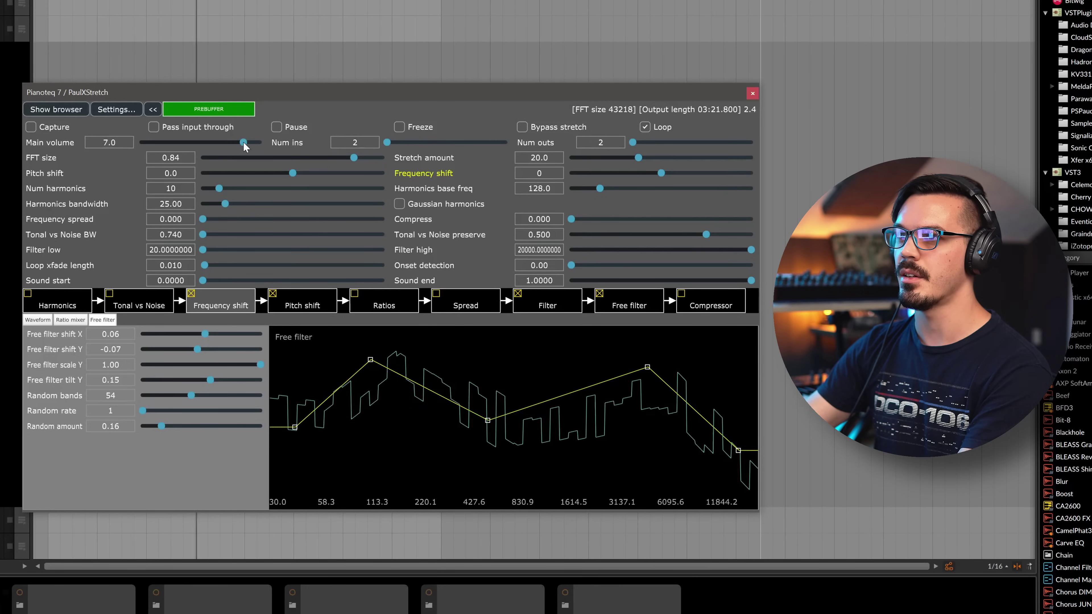
{"action": "left_click", "coordinate": [206, 349]}
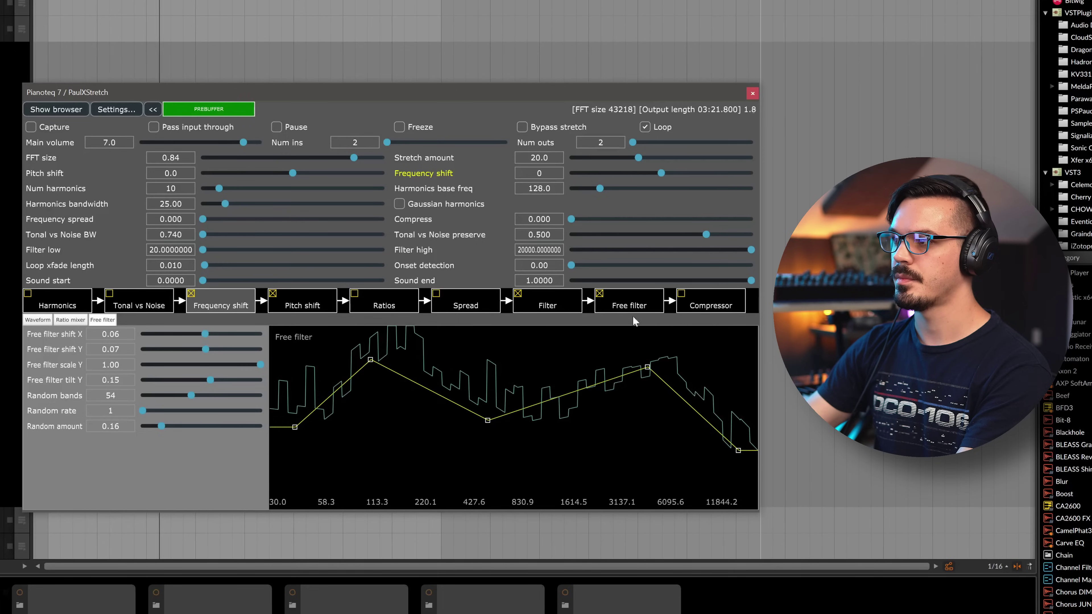
{"action": "left_click", "coordinate": [600, 296]}
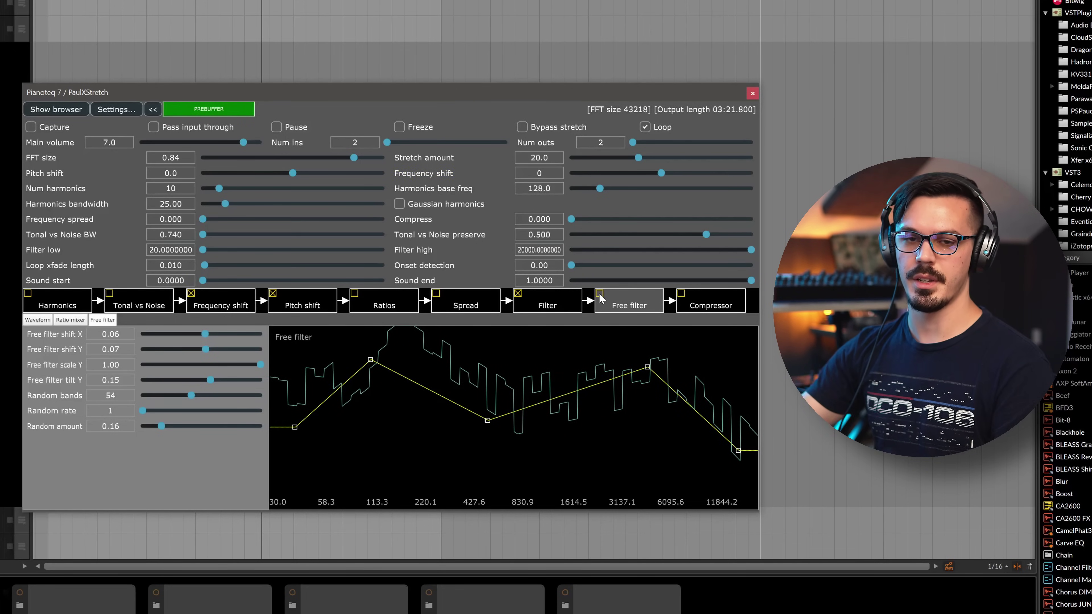
- Show the ratio mixer, enable the Ratios module in the processing chain, and start playback
{"action": "left_click", "coordinate": [139, 305]}
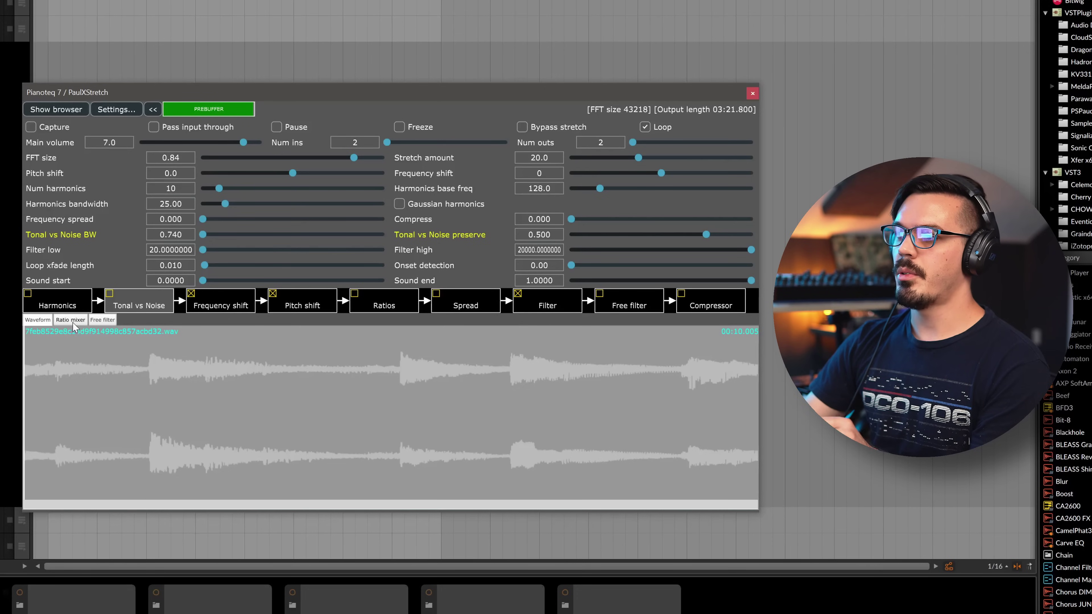
{"action": "left_click", "coordinate": [71, 320]}
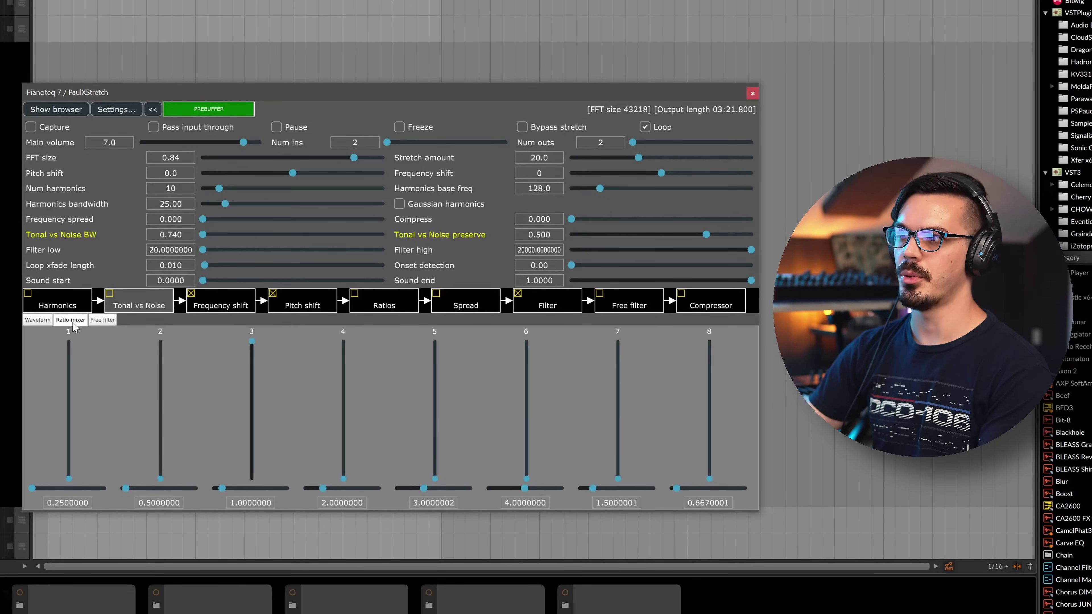
{"action": "left_click", "coordinate": [356, 296]}
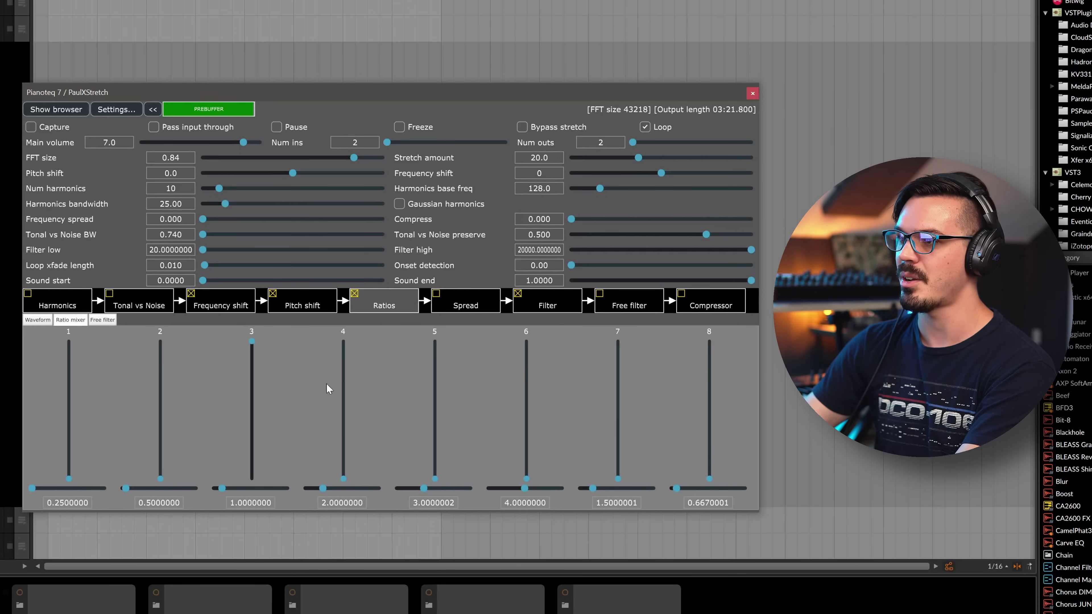
{"action": "key", "text": "space"}
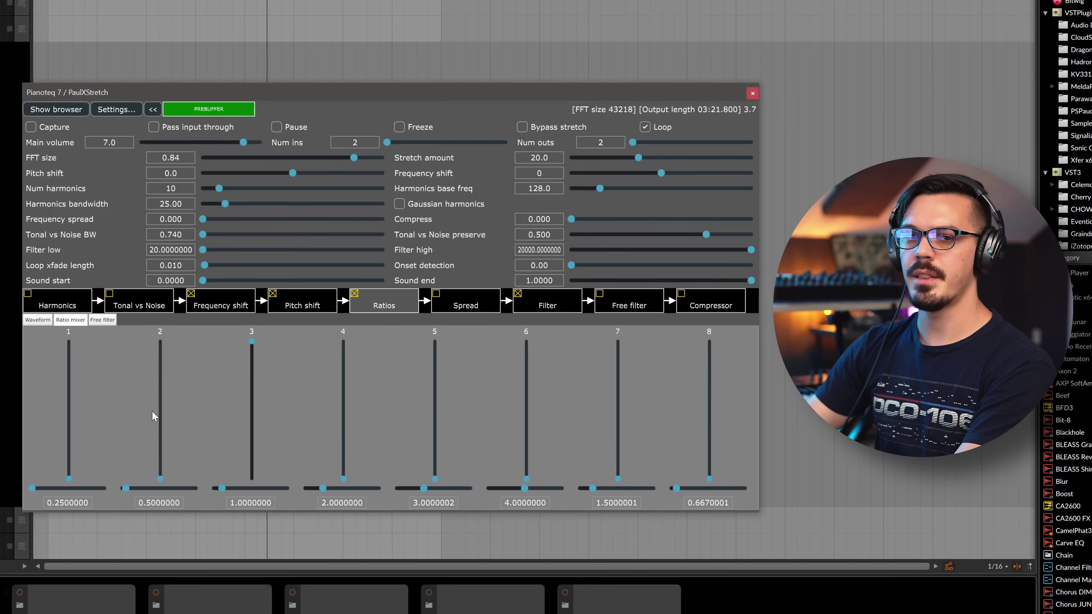
- Set the 0.5 and 1.0 ratio levels to about three quarters, the 2.0 ratio to about one third, and the main volume to -2.4
{"action": "left_click_drag", "start_coordinate": [162, 415], "coordinate": [160, 399]}
{"action": "left_click_drag", "start_coordinate": [236, 143], "coordinate": [212, 144]}
{"action": "left_click_drag", "start_coordinate": [160, 399], "coordinate": [161, 374]}
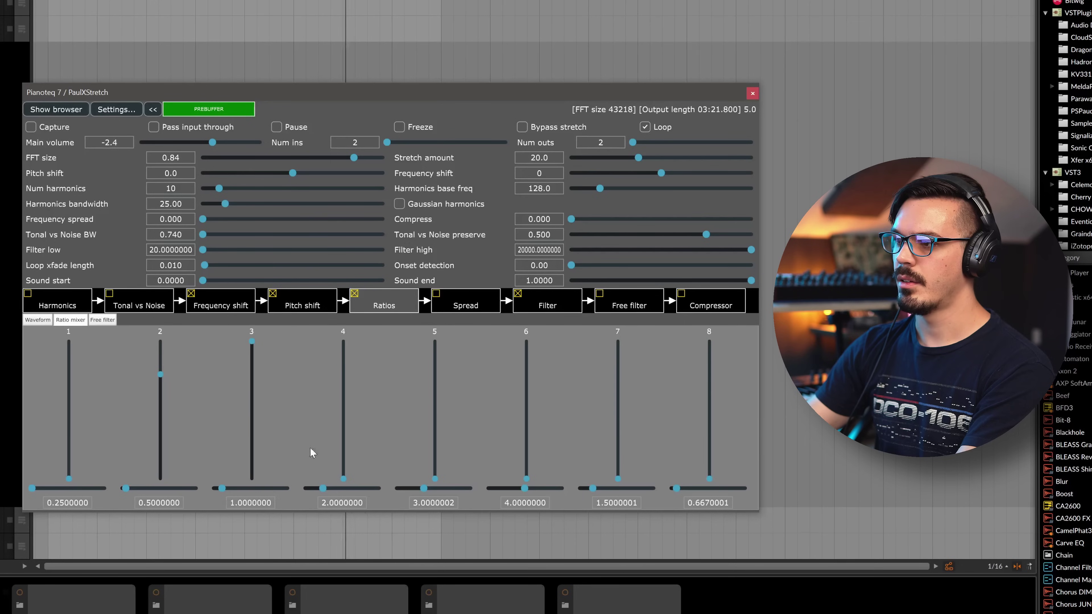
{"action": "left_click_drag", "start_coordinate": [342, 477], "coordinate": [337, 409]}
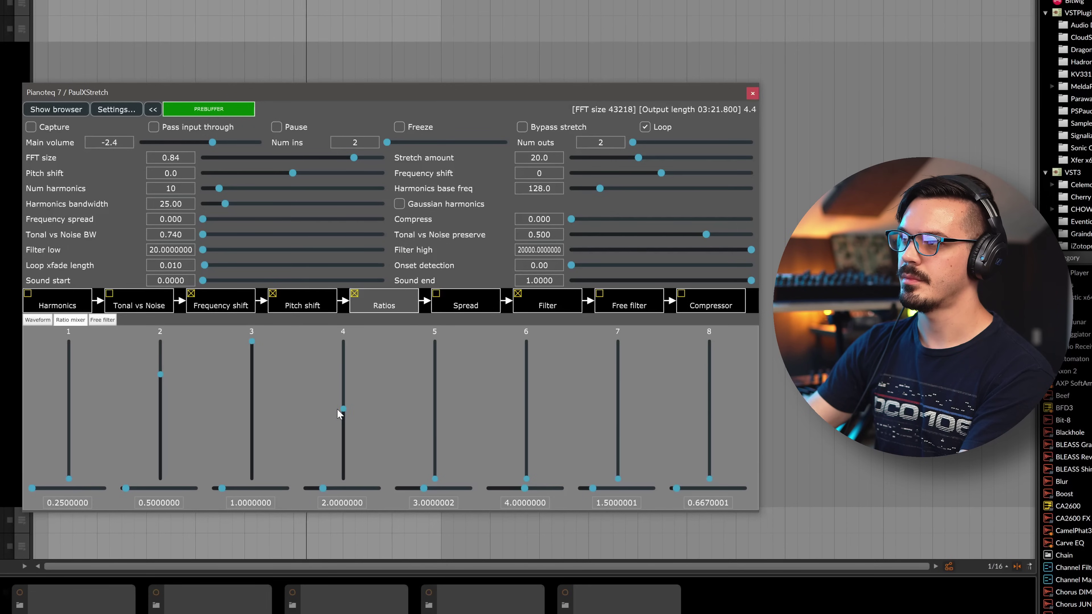
{"action": "left_click_drag", "start_coordinate": [252, 353], "coordinate": [252, 376]}
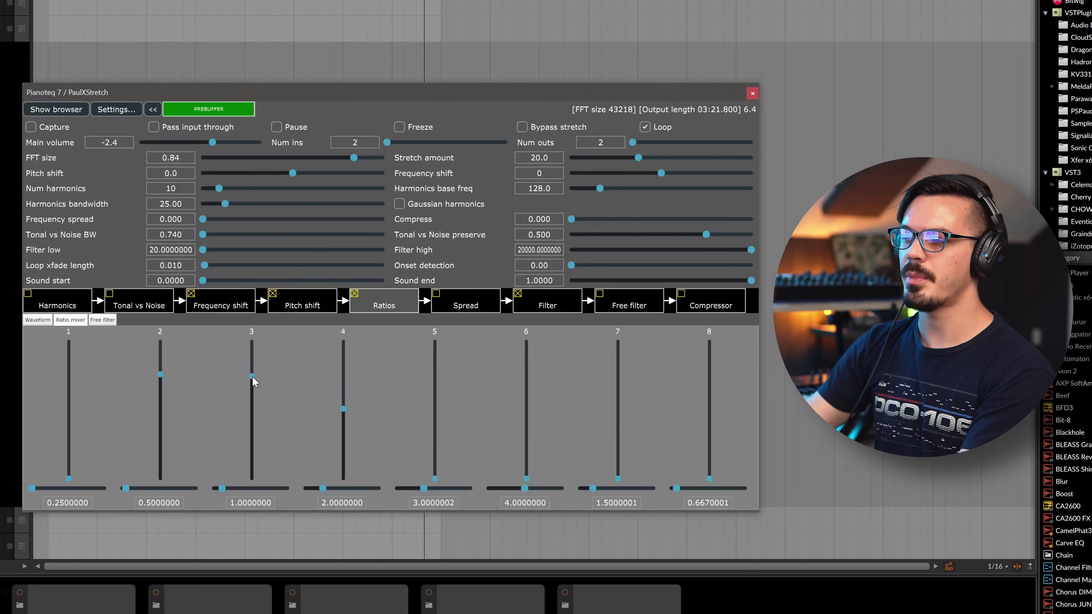
{"action": "left_click_drag", "start_coordinate": [343, 413], "coordinate": [345, 437]}
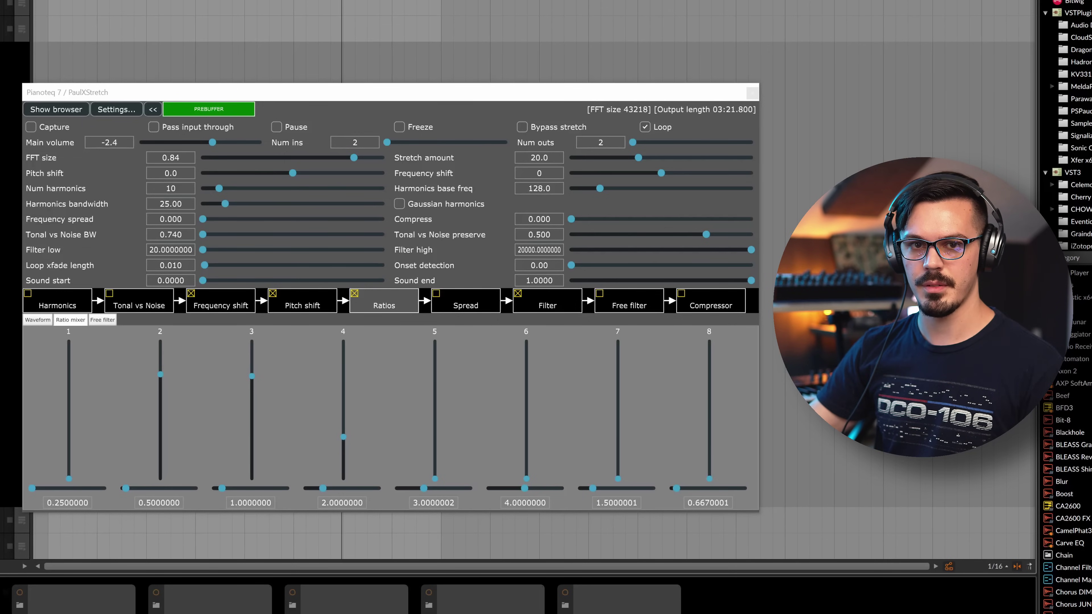
- Enable the Harmonics module in place of Ratios and set the harmonics base frequency to 55
{"action": "left_click", "coordinate": [226, 96]}
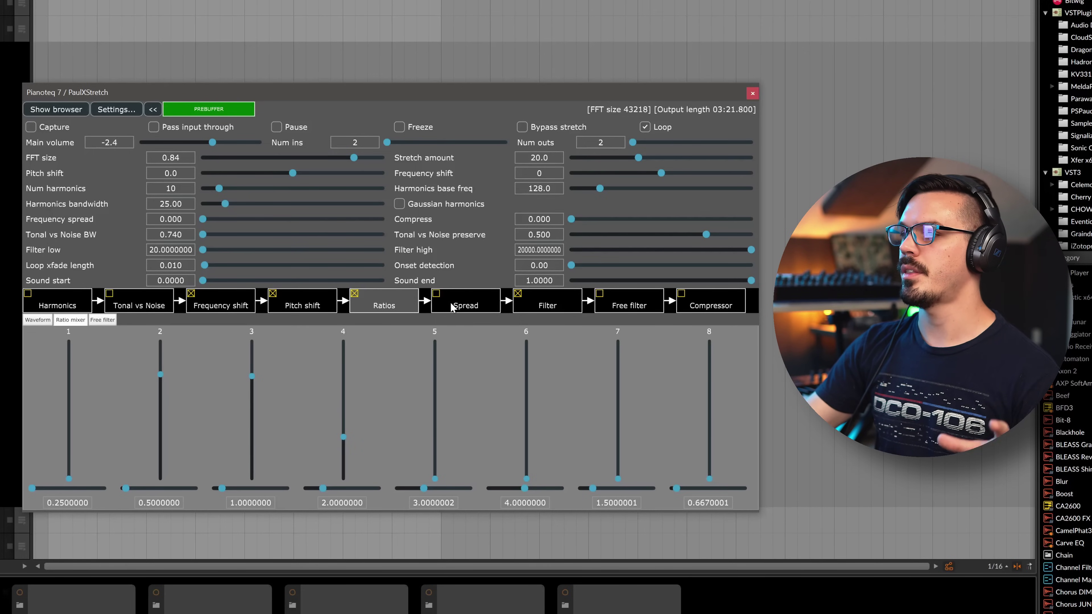
{"action": "left_click", "coordinate": [64, 292]}
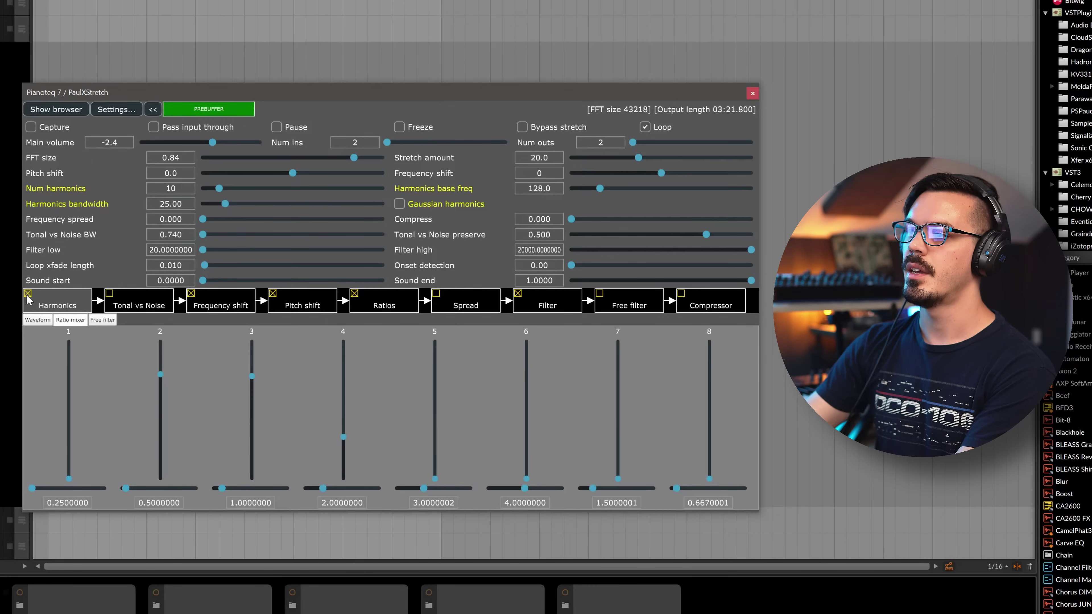
{"action": "left_click", "coordinate": [356, 295]}
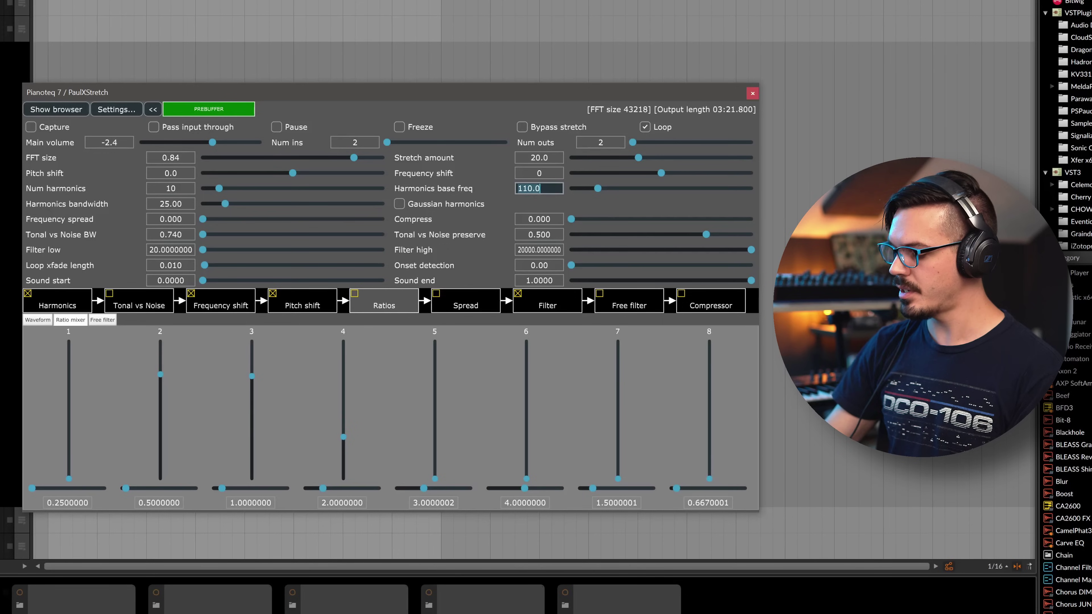
{"action": "type", "text": "55"}
{"action": "key", "text": "Return"}
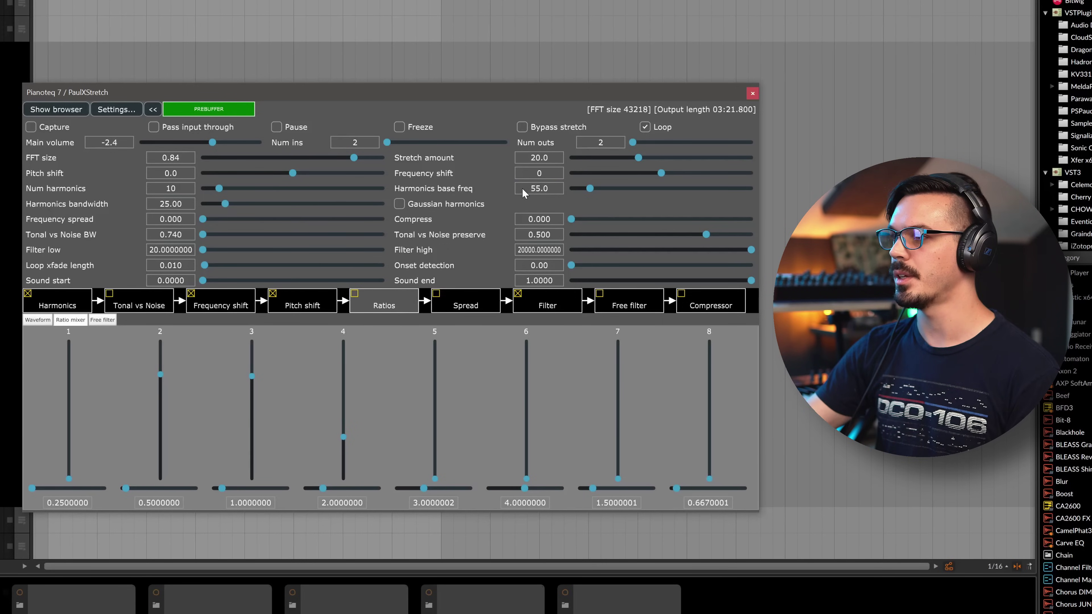
- Try 4 harmonics on the playing audio, raise the main volume to 12.0, and set the number of harmonics to 14
{"action": "left_click", "coordinate": [91, 299]}
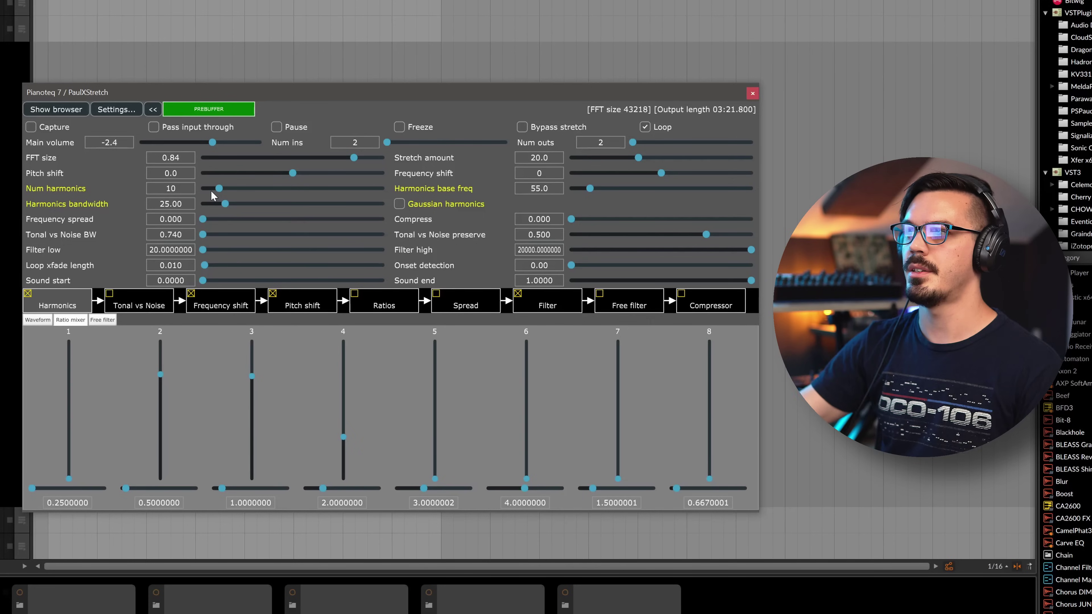
{"action": "left_click_drag", "start_coordinate": [211, 190], "coordinate": [208, 190]}
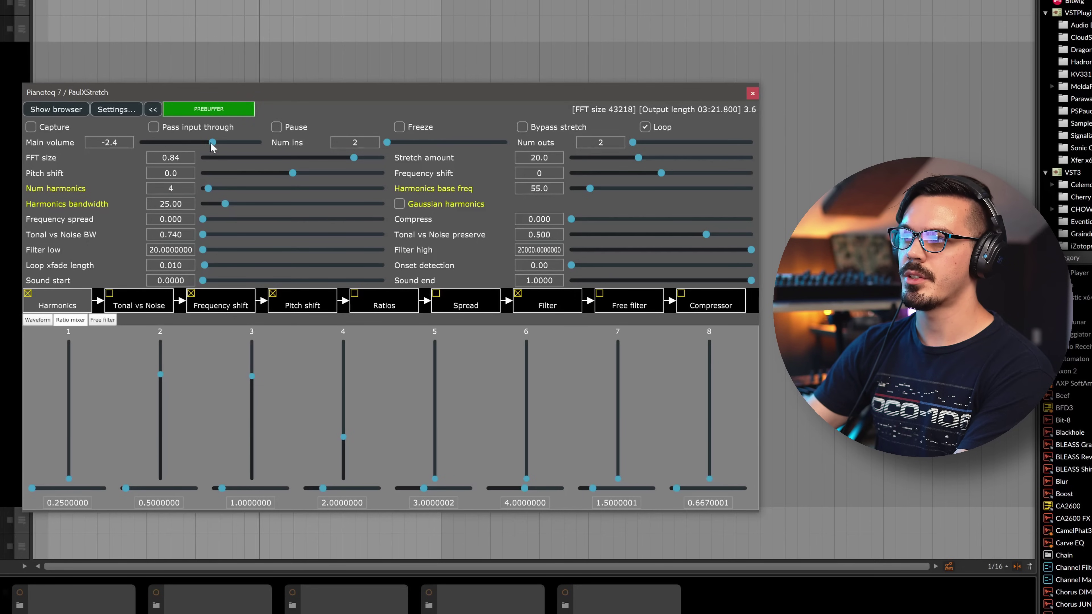
{"action": "left_click_drag", "start_coordinate": [211, 142], "coordinate": [267, 141]}
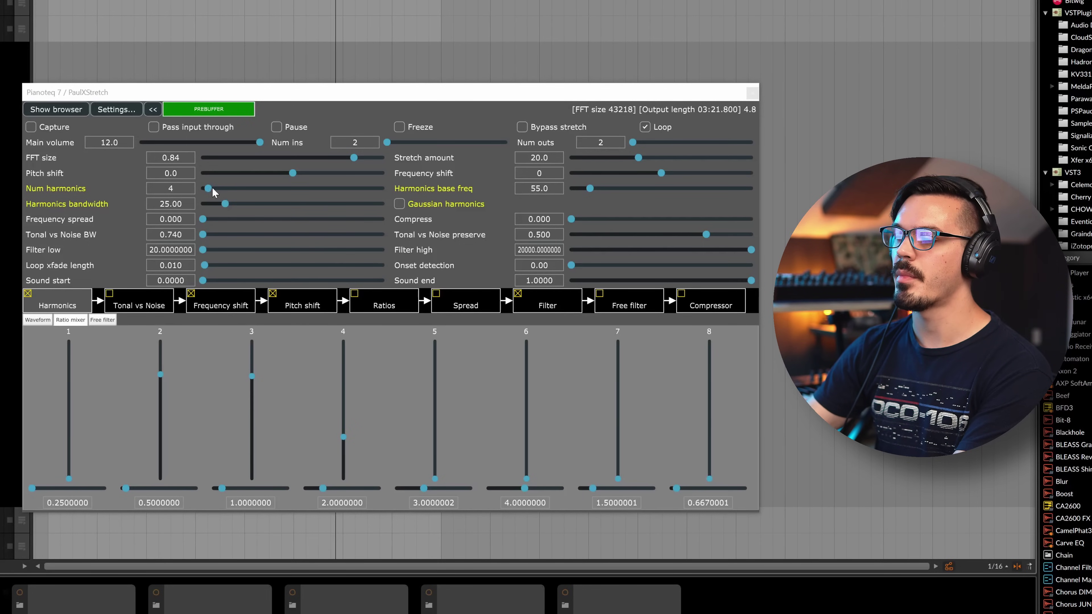
{"action": "left_click_drag", "start_coordinate": [209, 188], "coordinate": [226, 188]}
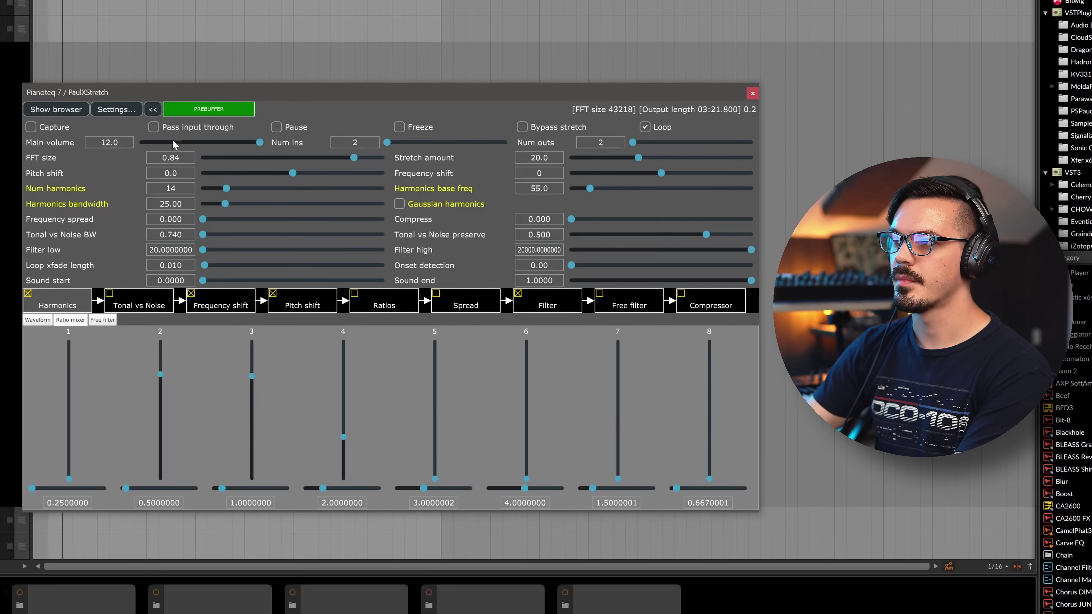
- Enable input pass-through and sweep the harmonics bandwidth up to 164.52 and down to about 11, with the main volume at 3.6
{"action": "left_click", "coordinate": [155, 127]}
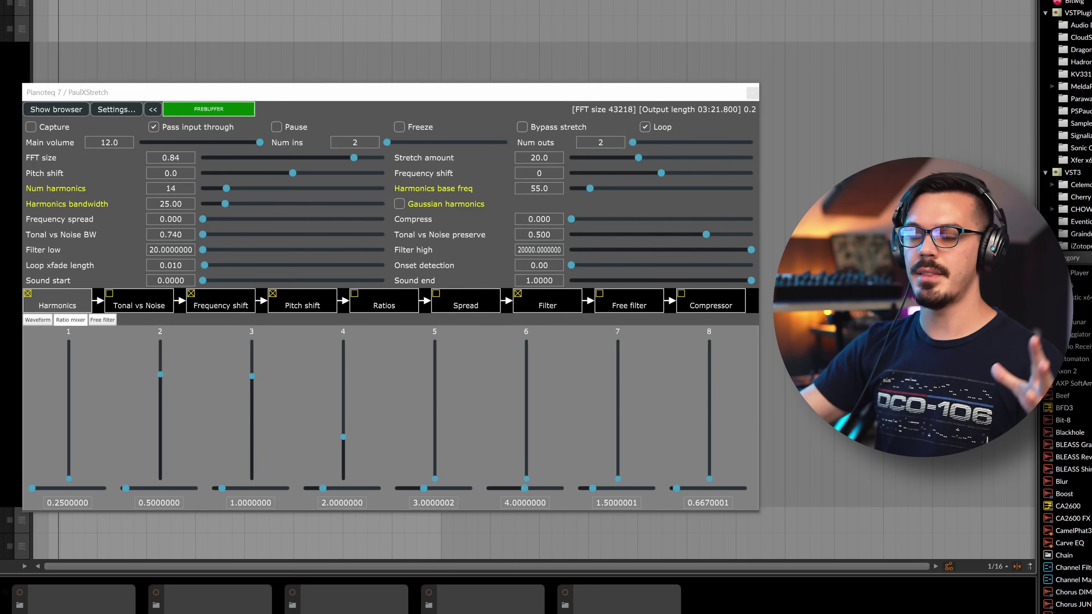
{"action": "left_click_drag", "start_coordinate": [225, 203], "coordinate": [351, 207]}
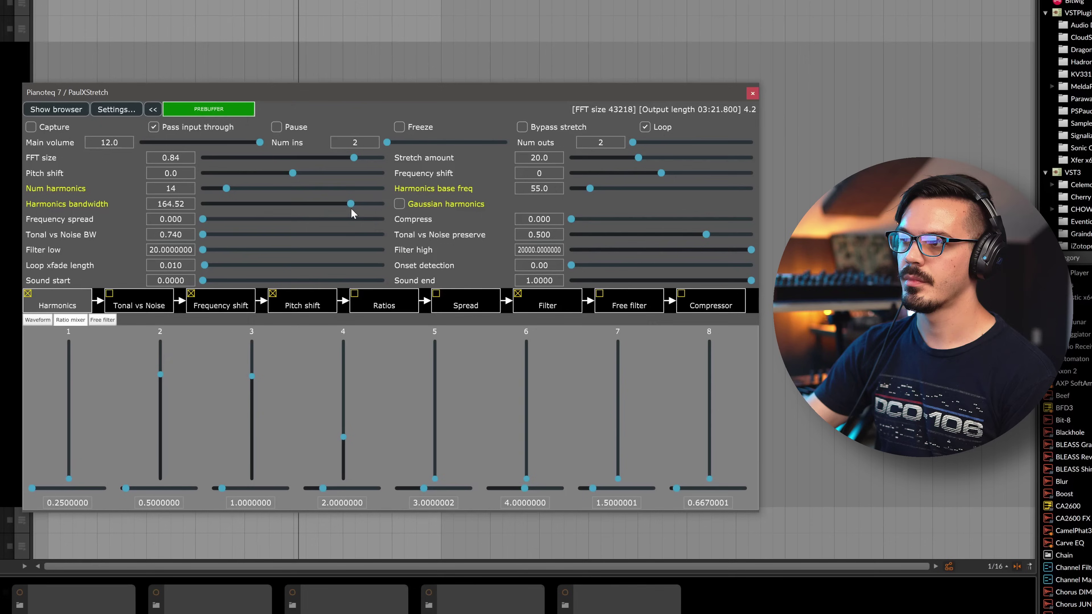
{"action": "left_click_drag", "start_coordinate": [350, 208], "coordinate": [267, 208]}
{"action": "left_click", "coordinate": [232, 141]}
{"action": "left_click", "coordinate": [242, 205]}
{"action": "left_click_drag", "start_coordinate": [242, 206], "coordinate": [213, 207]}
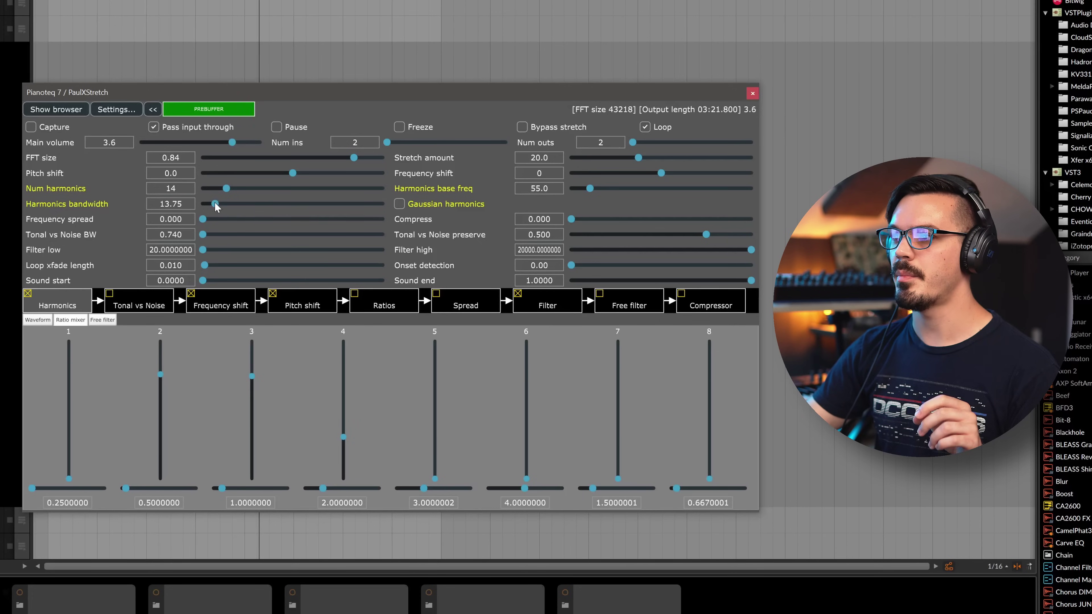
- Widen the harmonics bandwidth to 23.30 and on to 41.04, raising the main volume to 6.6 and finally 9.9
{"action": "left_click_drag", "start_coordinate": [239, 142], "coordinate": [242, 143]}
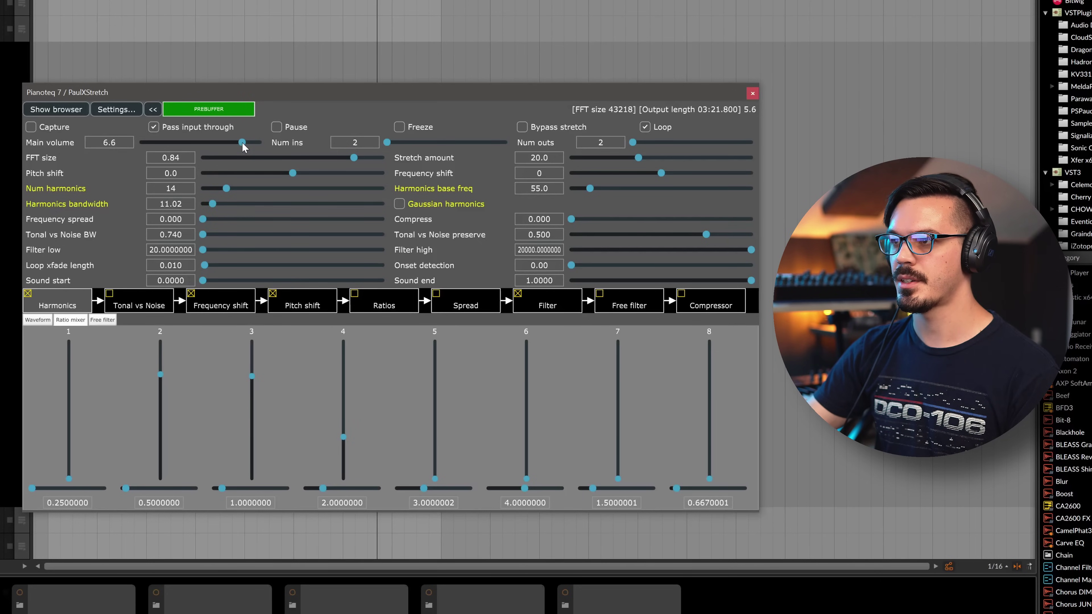
{"action": "left_click", "coordinate": [223, 205]}
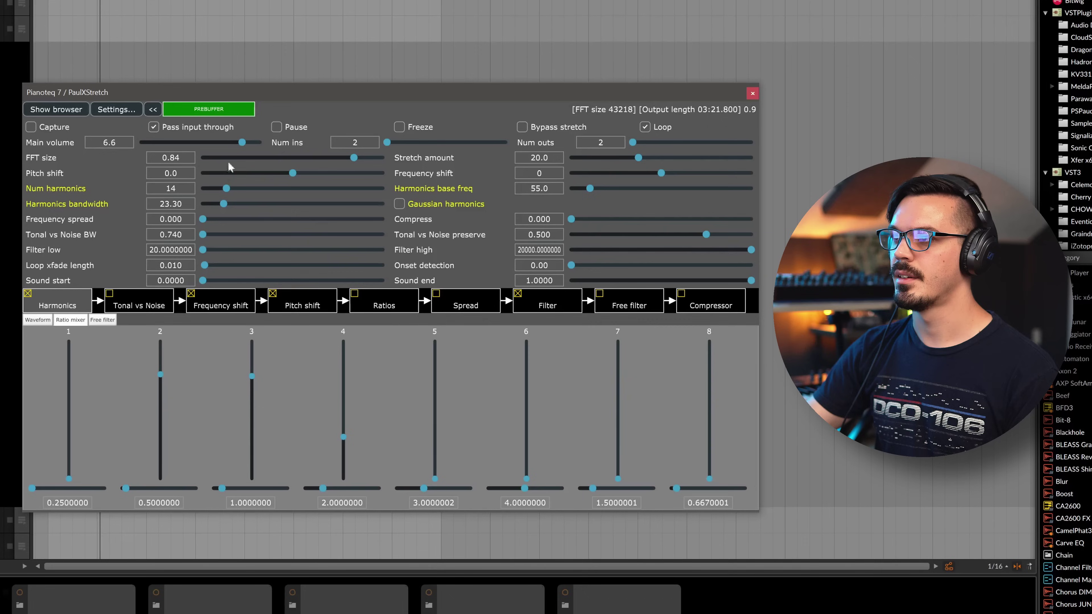
{"action": "left_click", "coordinate": [239, 205]}
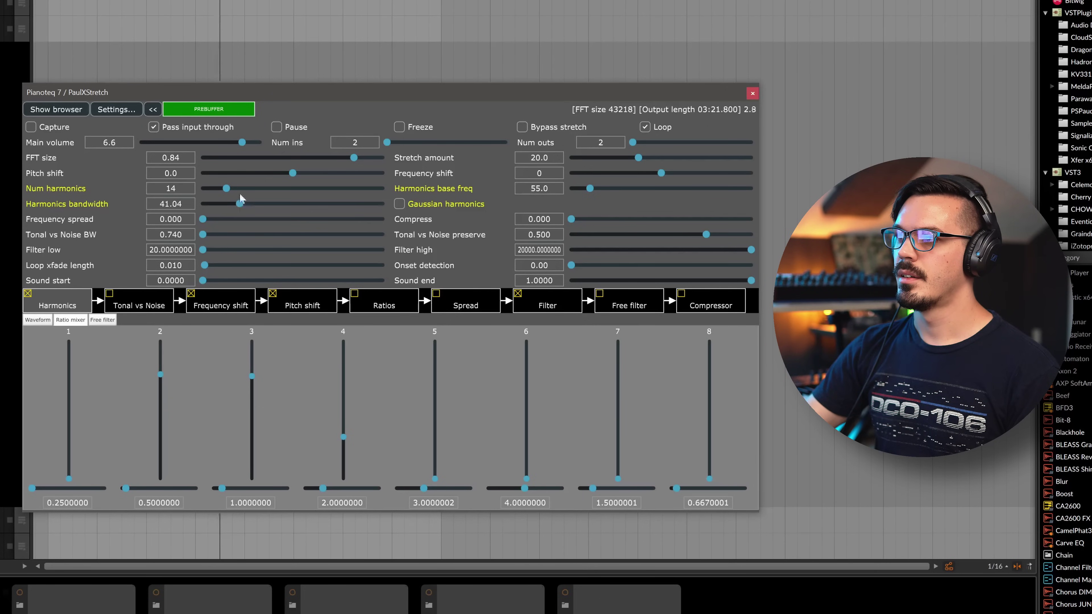
{"action": "left_click_drag", "start_coordinate": [243, 144], "coordinate": [253, 145]}
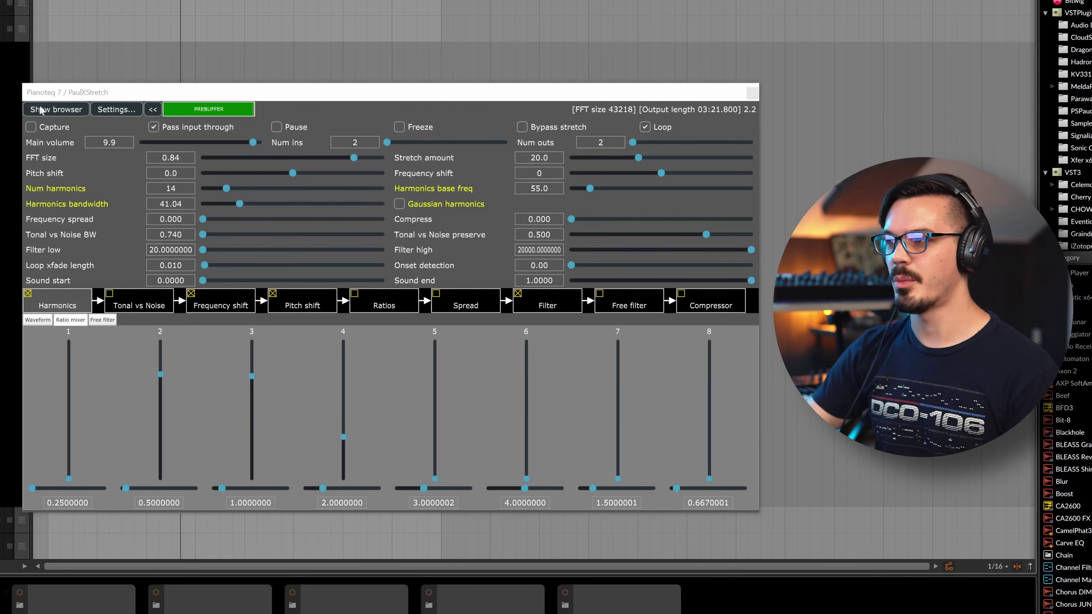
- Try Gaussian harmonics on the playing audio and switch the option back off
{"action": "left_click", "coordinate": [403, 200]}
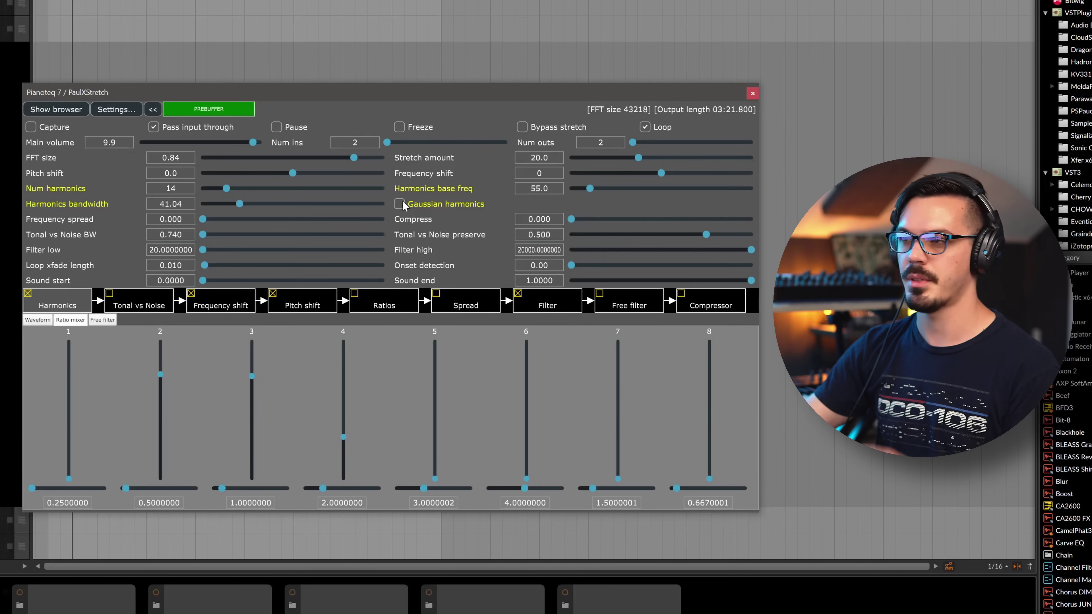
{"action": "left_click", "coordinate": [400, 204]}
{"action": "left_click", "coordinate": [399, 204]}
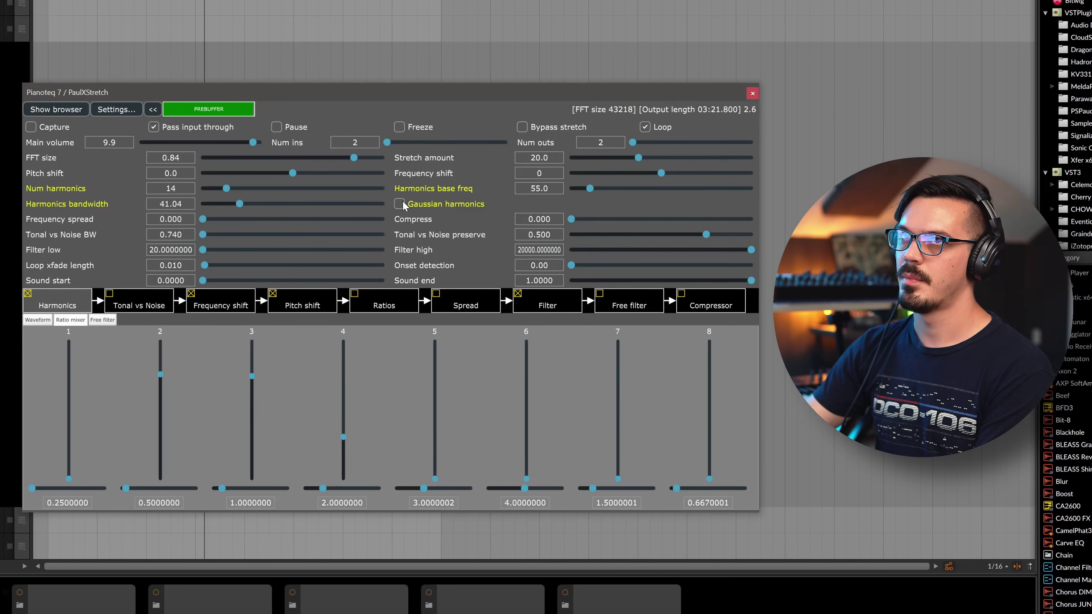
{"action": "left_click", "coordinate": [399, 203]}
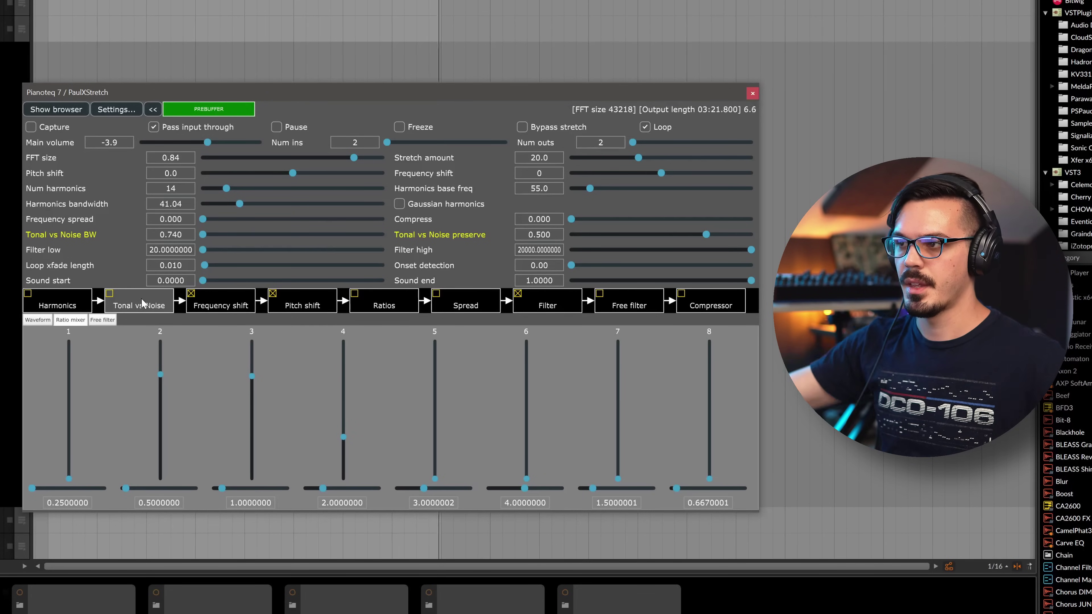
- Enable the Tonal vs Noise module and set Tonal vs Noise preserve to 1.000, with the main volume at 11.4
{"action": "left_click", "coordinate": [110, 293]}
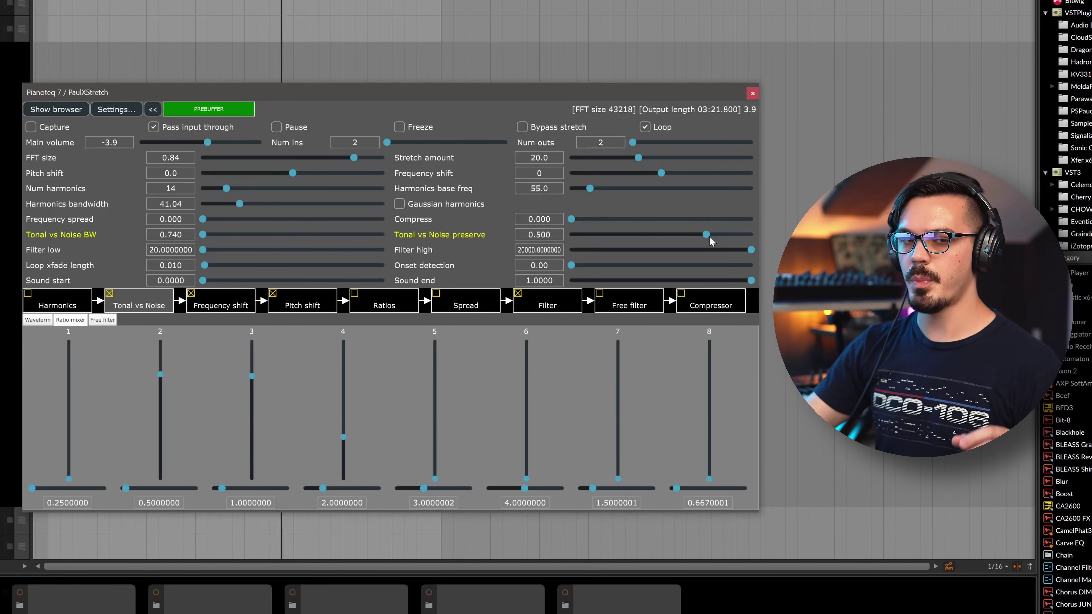
{"action": "left_click_drag", "start_coordinate": [720, 234], "coordinate": [750, 235]}
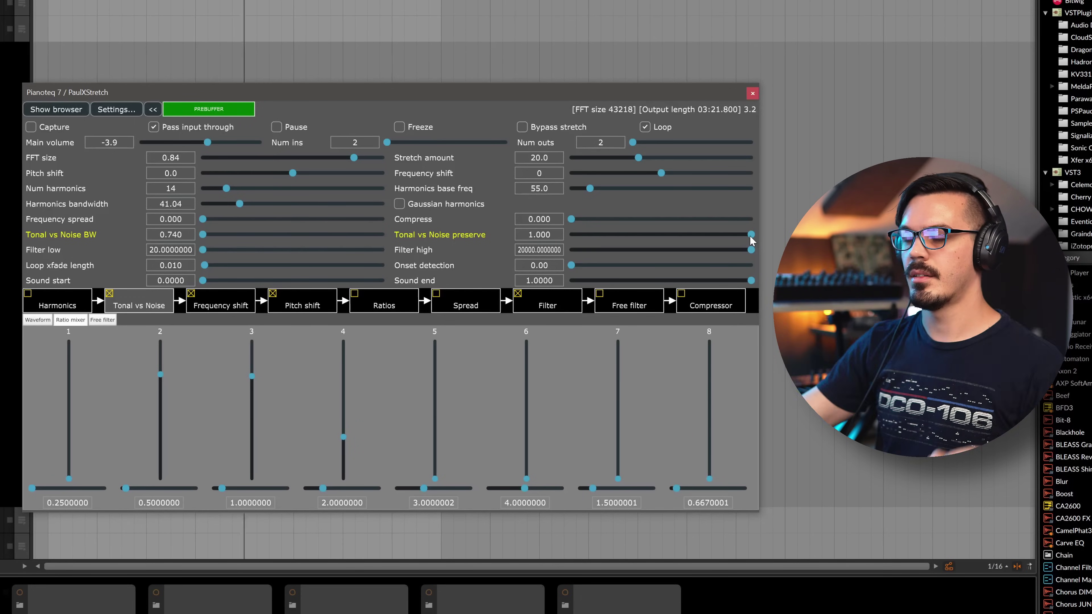
{"action": "left_click_drag", "start_coordinate": [235, 145], "coordinate": [257, 144]}
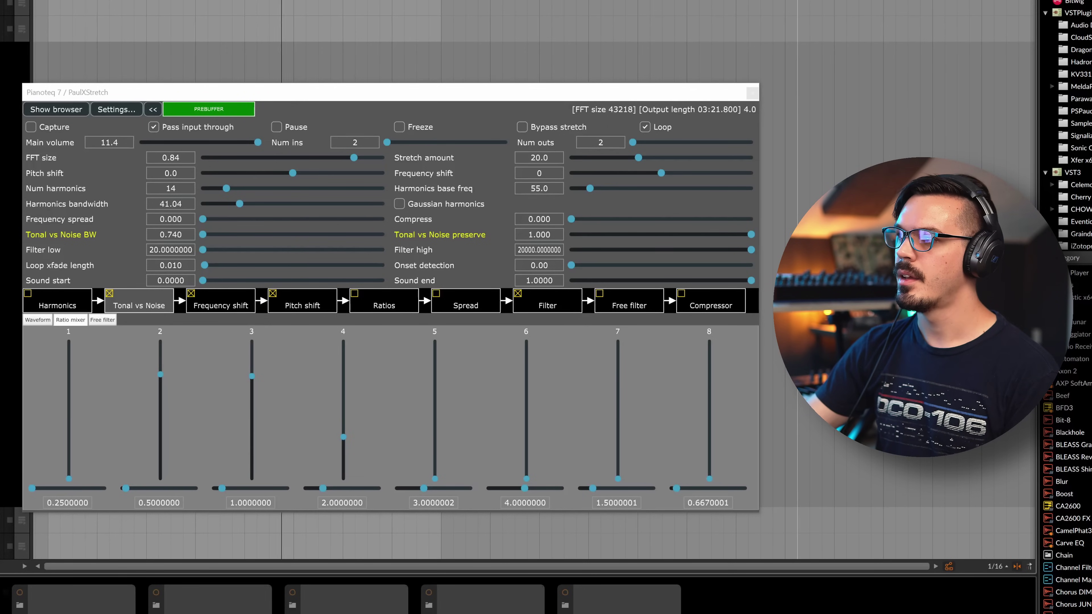
- Lower Tonal vs Noise preserve to 0.167 and on to -0.215, reducing the main volume to compensate
{"action": "left_click_drag", "start_coordinate": [734, 235], "coordinate": [676, 237]}
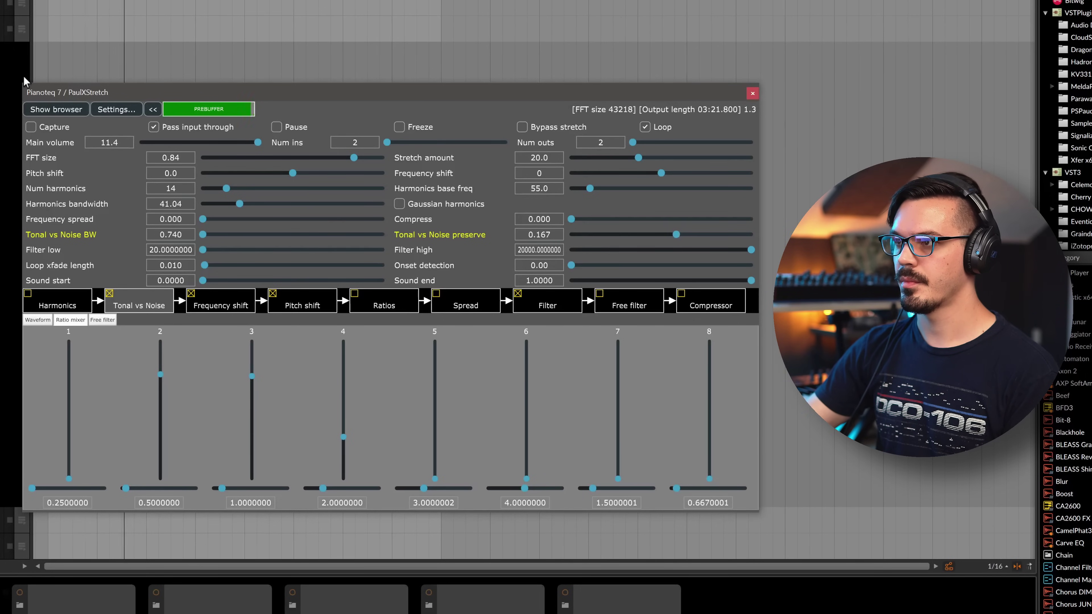
{"action": "left_click_drag", "start_coordinate": [211, 144], "coordinate": [204, 142]}
{"action": "left_click_drag", "start_coordinate": [676, 236], "coordinate": [641, 235]}
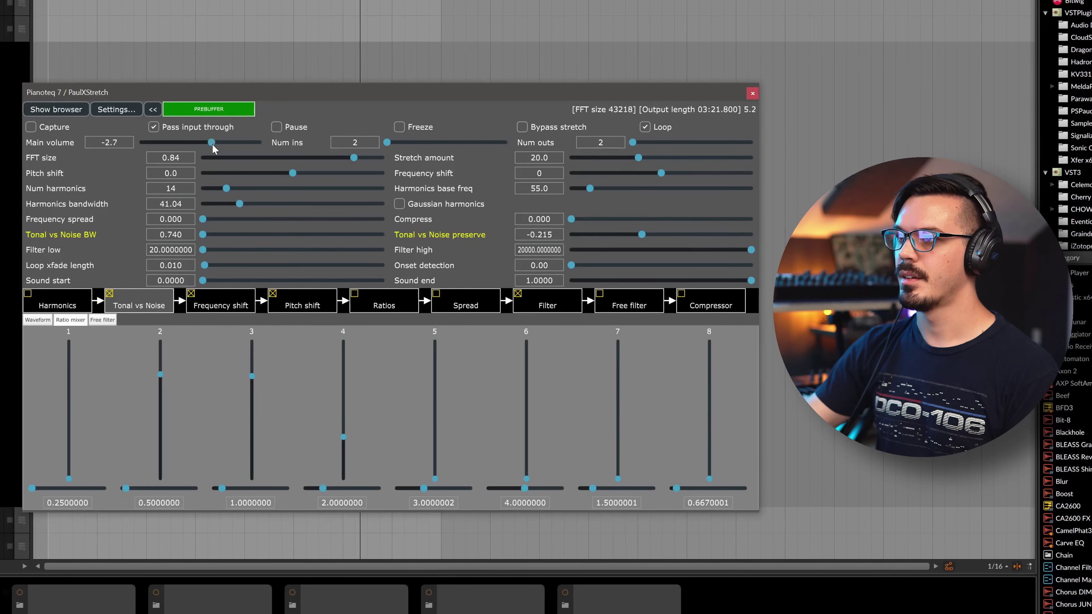
- Bring Tonal vs Noise preserve down to -0.809 and raise the main volume to 9.2
{"action": "left_click_drag", "start_coordinate": [211, 144], "coordinate": [229, 142]}
{"action": "left_click_drag", "start_coordinate": [642, 235], "coordinate": [567, 235]}
{"action": "left_click_drag", "start_coordinate": [249, 144], "coordinate": [251, 143]}
{"action": "left_click", "coordinate": [587, 236]}
{"action": "left_click_drag", "start_coordinate": [587, 236], "coordinate": [589, 235]}
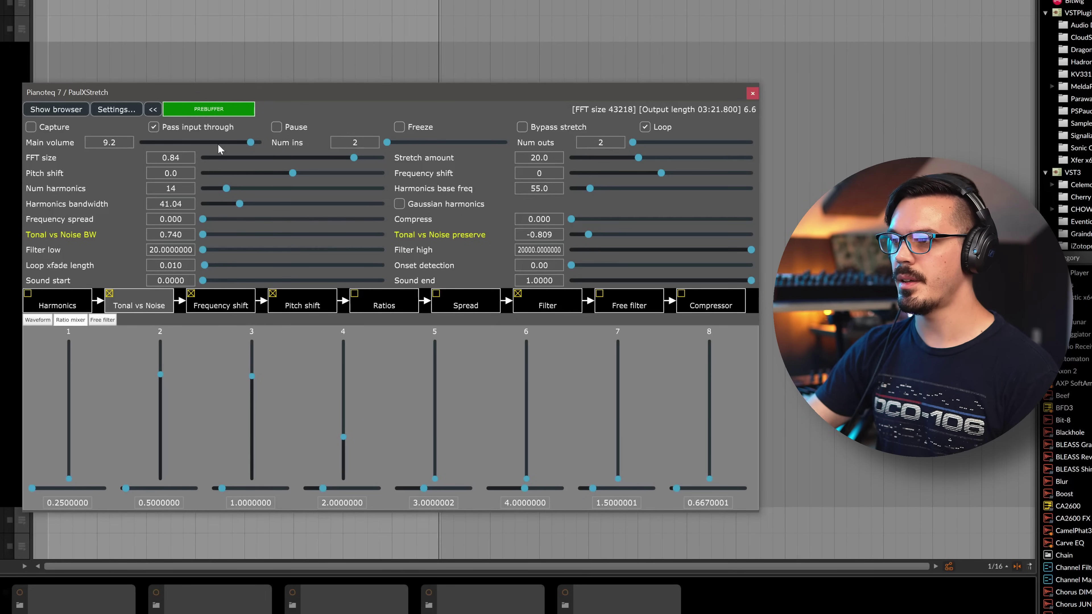
- Set the Tonal vs Noise bandwidth to 0.809 and on to 0.831, moving the main volume to 12.0, -0.9 and finally 6.6
{"action": "left_click_drag", "start_coordinate": [250, 142], "coordinate": [279, 148]}
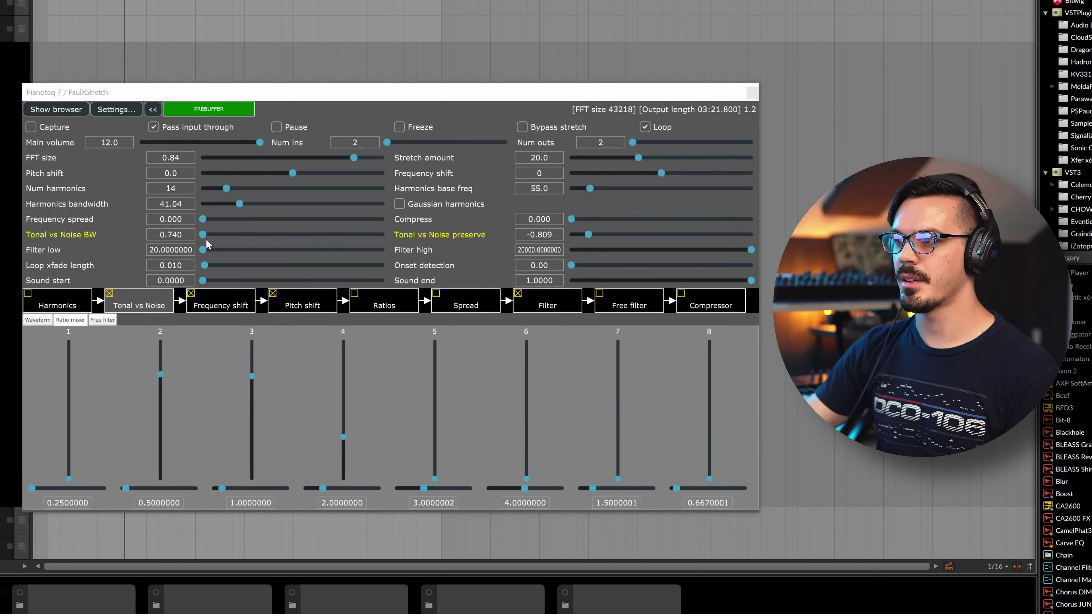
{"action": "left_click_drag", "start_coordinate": [203, 234], "coordinate": [251, 233]}
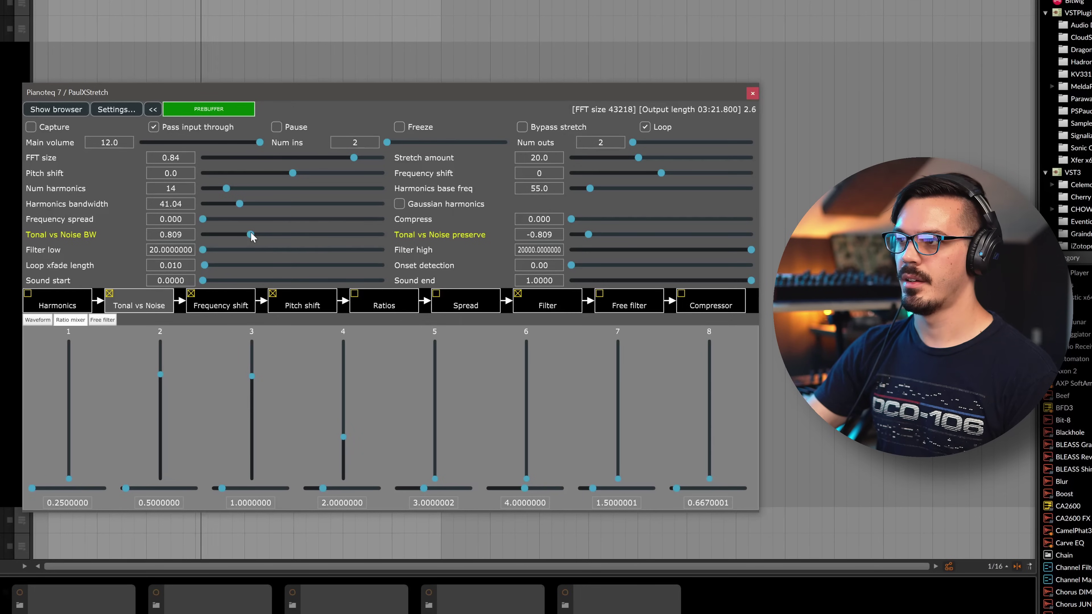
{"action": "left_click_drag", "start_coordinate": [254, 142], "coordinate": [217, 144]}
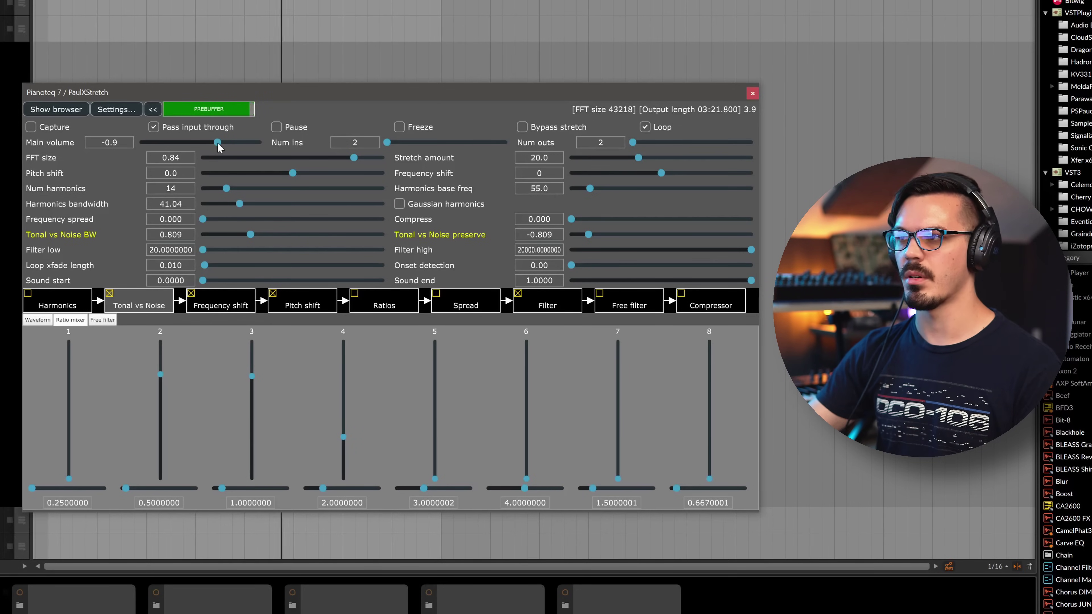
{"action": "left_click_drag", "start_coordinate": [229, 142], "coordinate": [239, 142]}
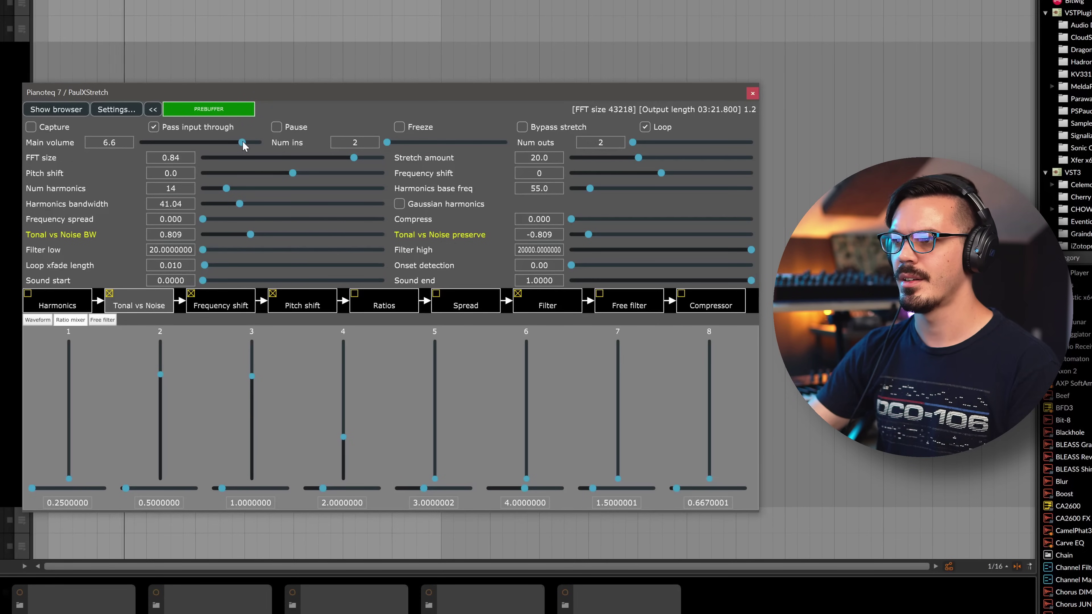
{"action": "left_click_drag", "start_coordinate": [250, 234], "coordinate": [266, 235]}
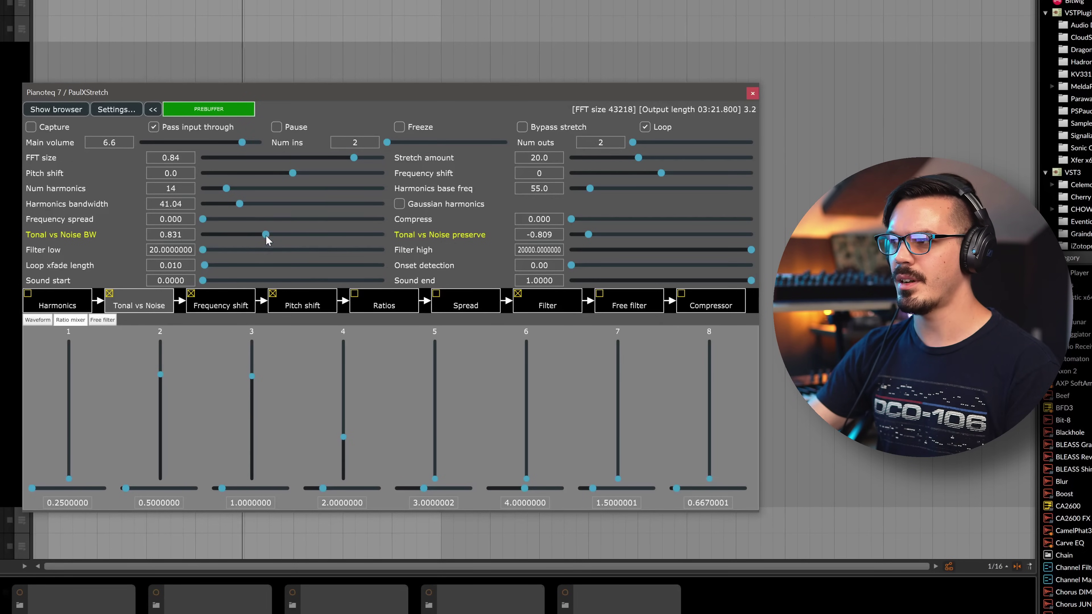
- Try Tonal vs Noise preserve at -0.863 and -0.078, settle on -0.113, and set the main volume to 4.0
{"action": "scroll", "coordinate": [586, 240], "scroll_direction": "down", "scroll_amount": 2}
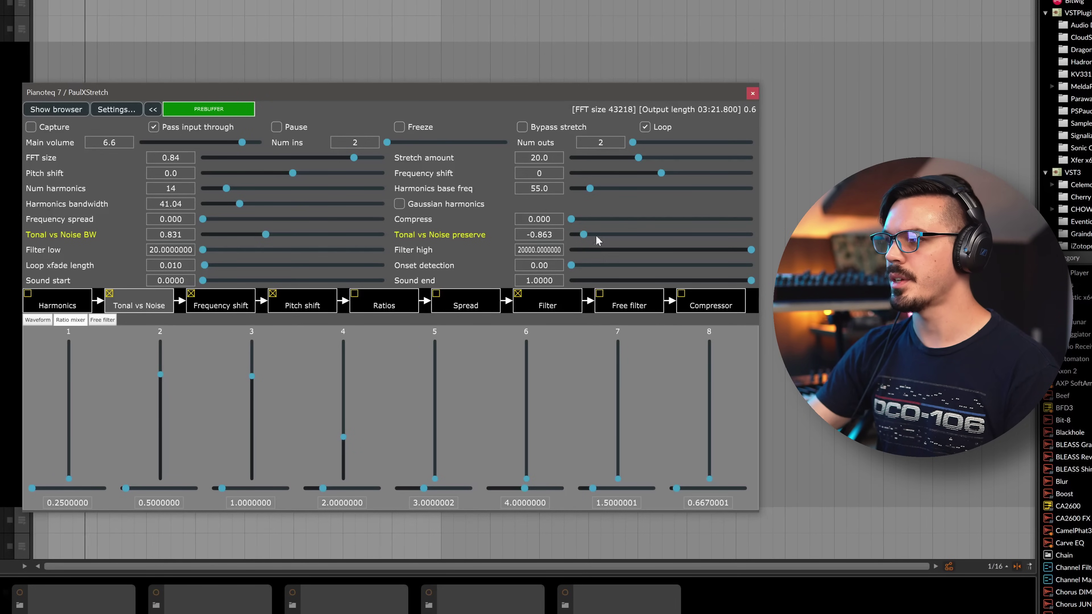
{"action": "left_click", "coordinate": [653, 236]}
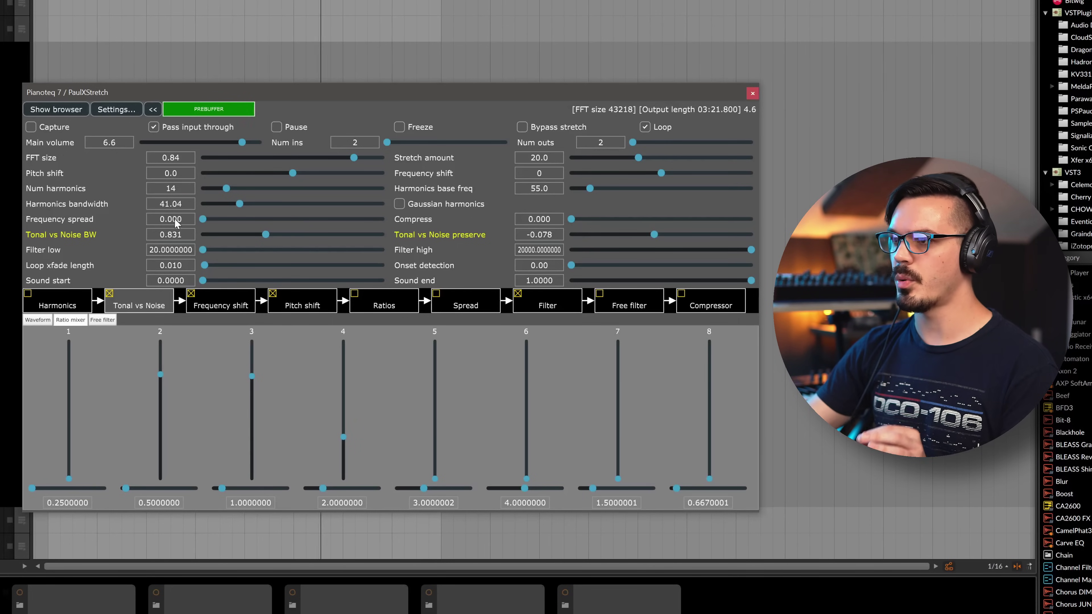
{"action": "left_click_drag", "start_coordinate": [241, 142], "coordinate": [221, 144]}
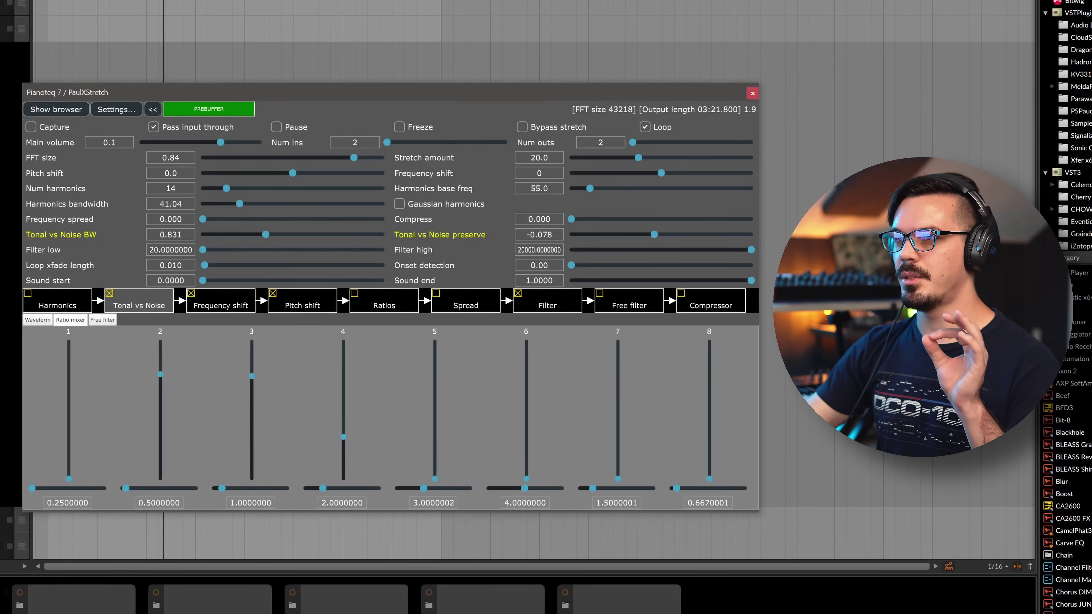
{"action": "left_click_drag", "start_coordinate": [654, 234], "coordinate": [651, 234]}
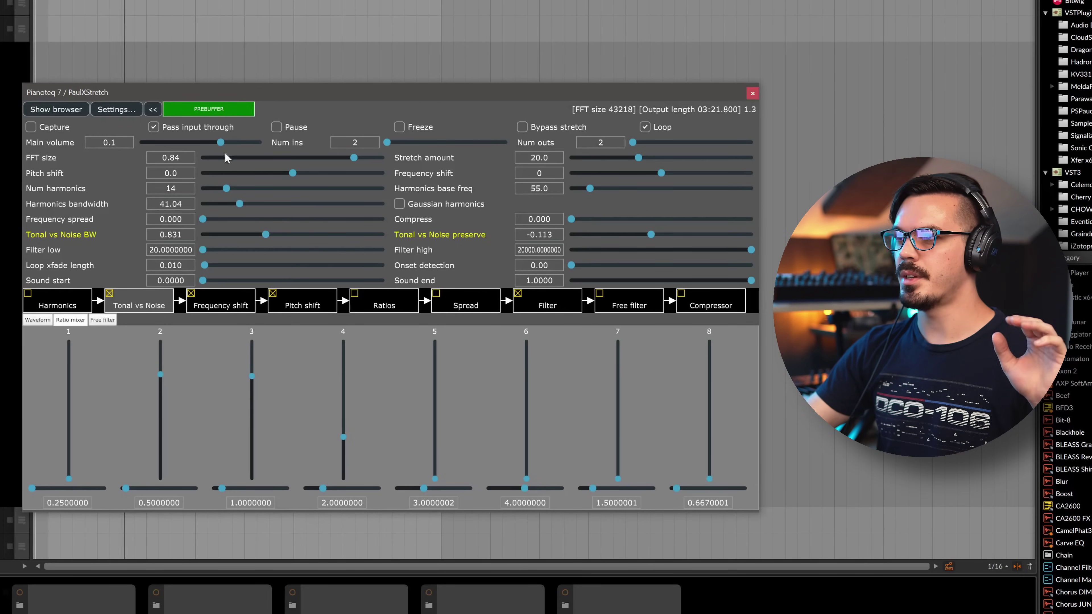
{"action": "left_click_drag", "start_coordinate": [221, 143], "coordinate": [233, 134]}
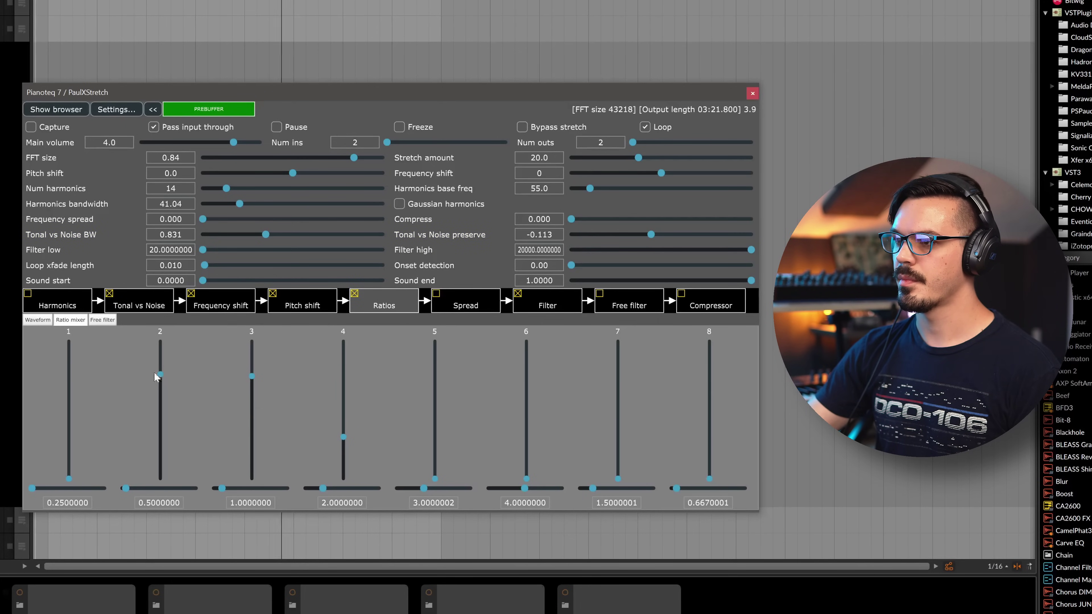
- Raise the level of ratio 3 and slightly lower ratio 4 in the ratio mixer, with the main volume reduced to -6.8
{"action": "left_click_drag", "start_coordinate": [252, 376], "coordinate": [251, 349]}
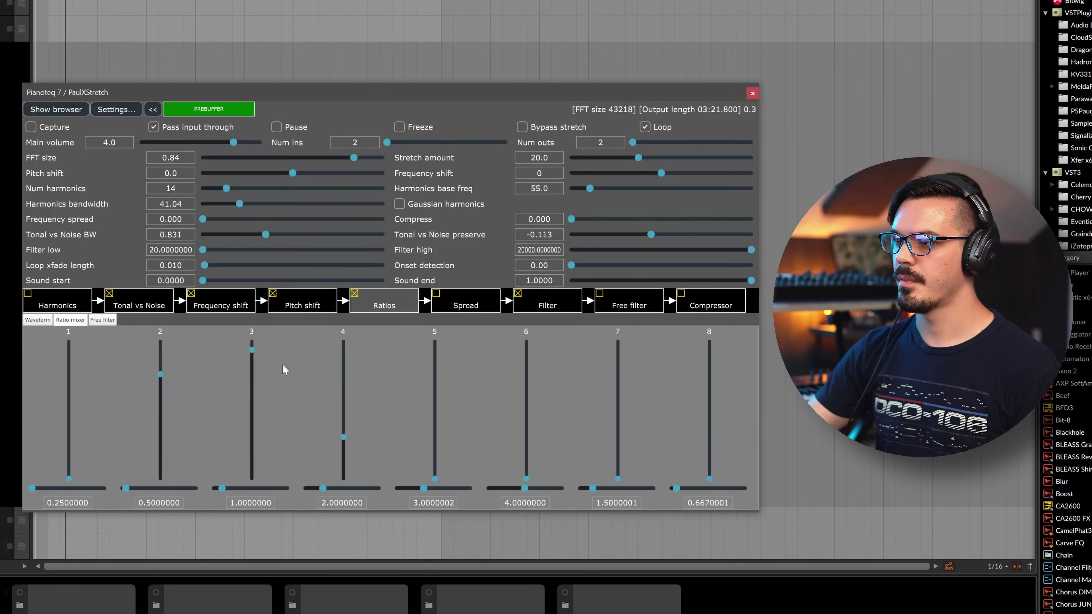
{"action": "left_click", "coordinate": [340, 427]}
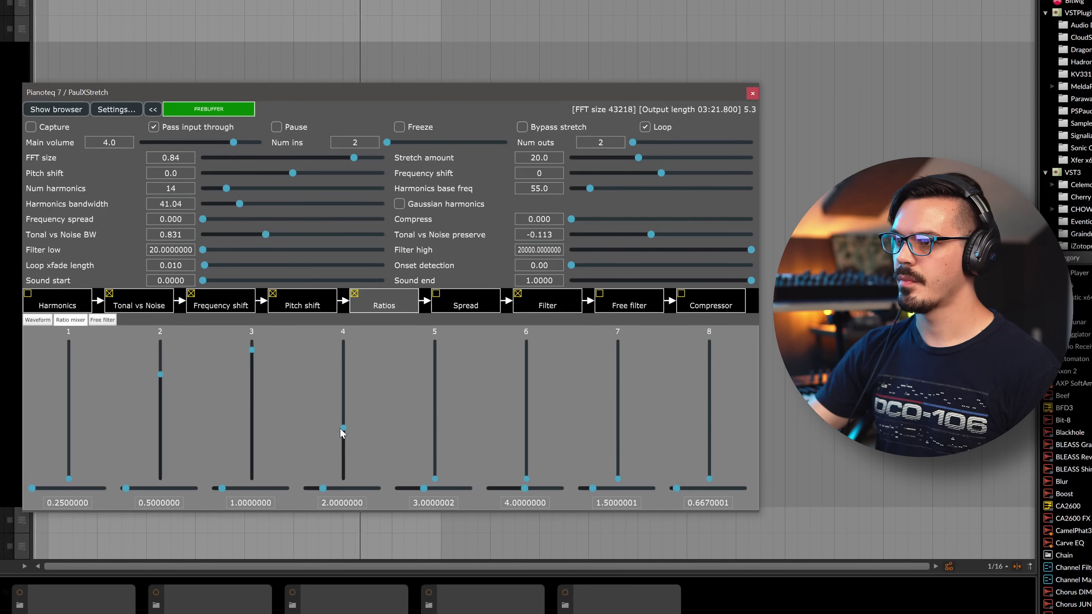
{"action": "left_click_drag", "start_coordinate": [342, 430], "coordinate": [343, 439]}
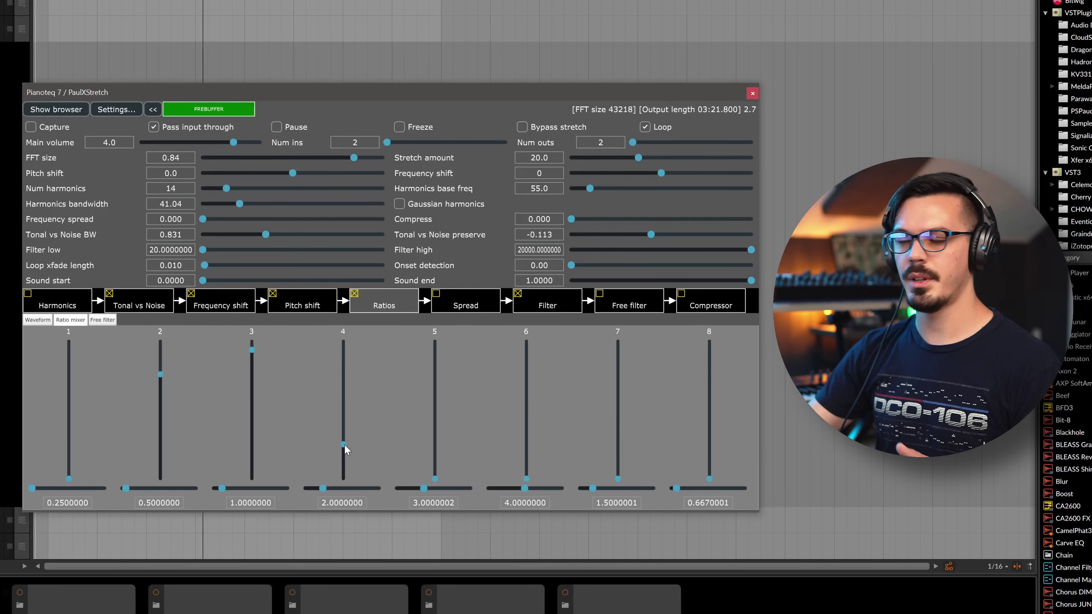
{"action": "left_click_drag", "start_coordinate": [344, 444], "coordinate": [344, 448]}
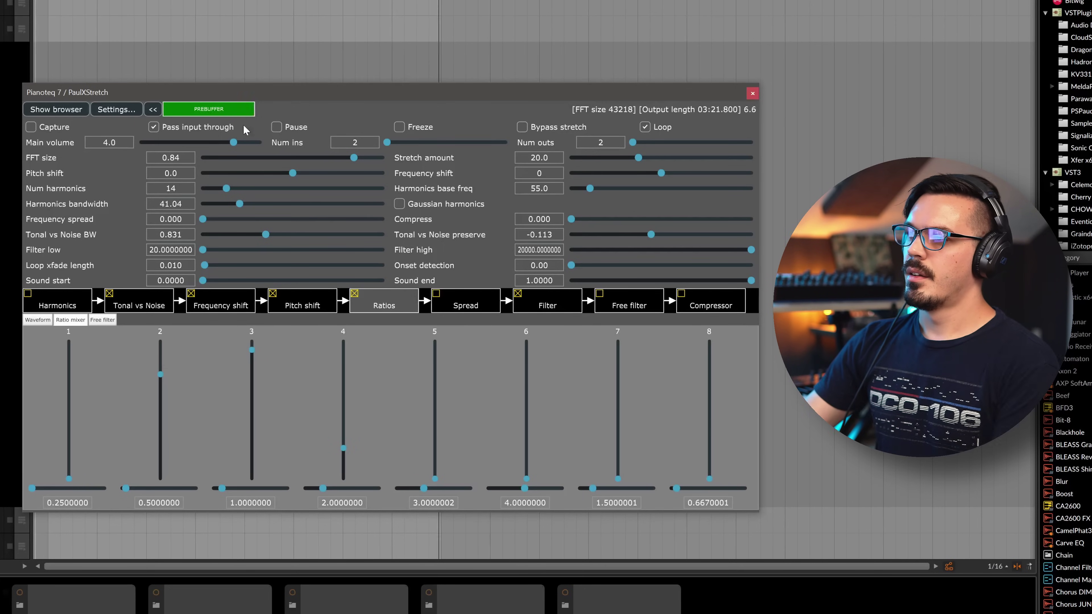
{"action": "left_click_drag", "start_coordinate": [233, 142], "coordinate": [198, 142]}
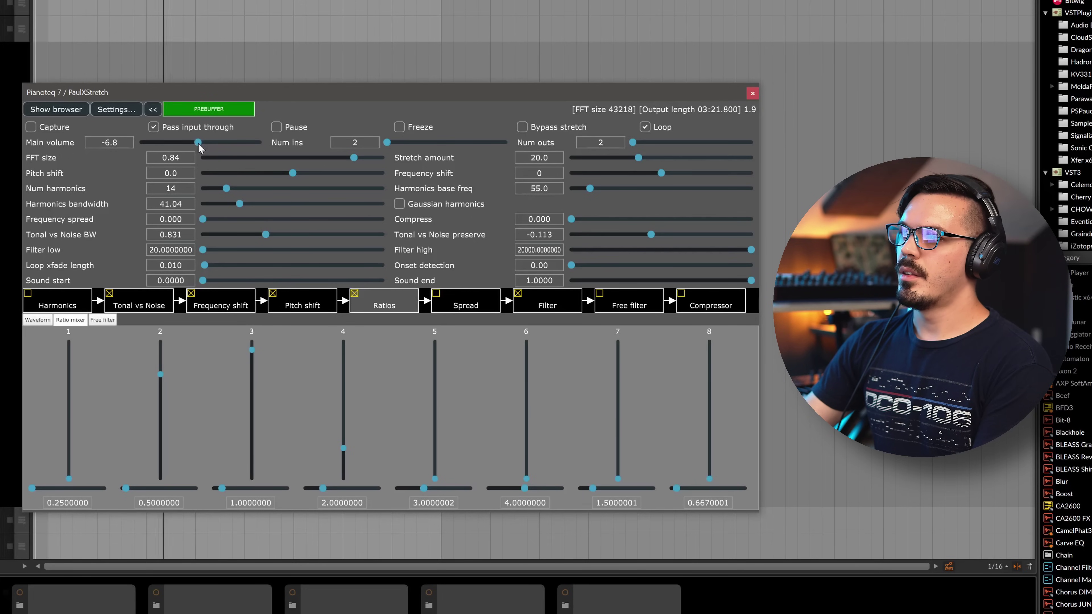
- Try the Spread module with frequency spreads of 0.918, 0.696 and 0.068, and switch the module off
{"action": "left_click", "coordinate": [435, 294]}
{"action": "left_click_drag", "start_coordinate": [245, 219], "coordinate": [368, 220]}
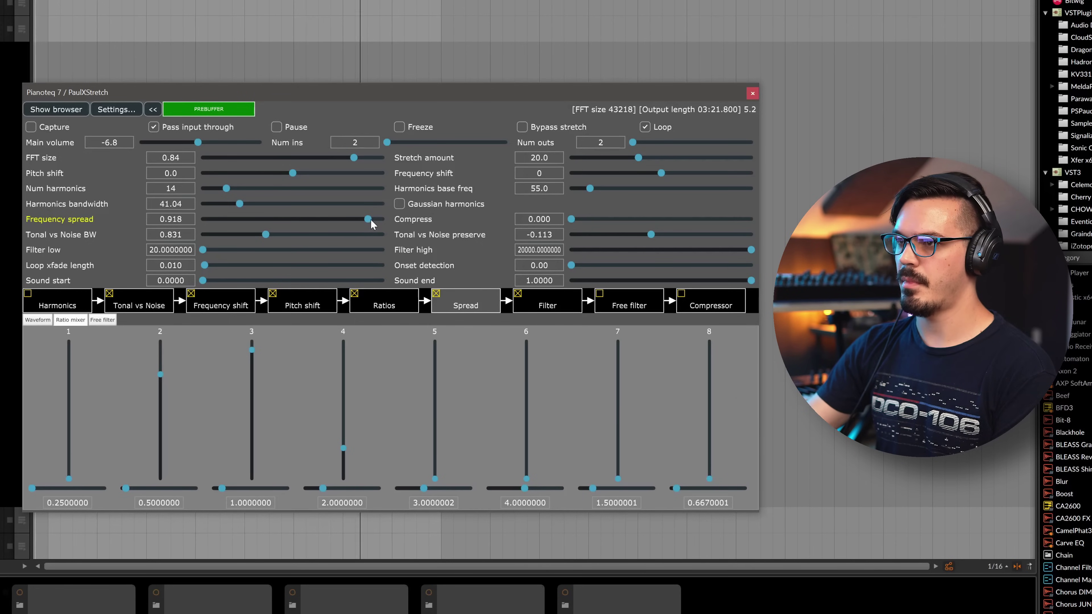
{"action": "left_click_drag", "start_coordinate": [370, 219], "coordinate": [328, 224]}
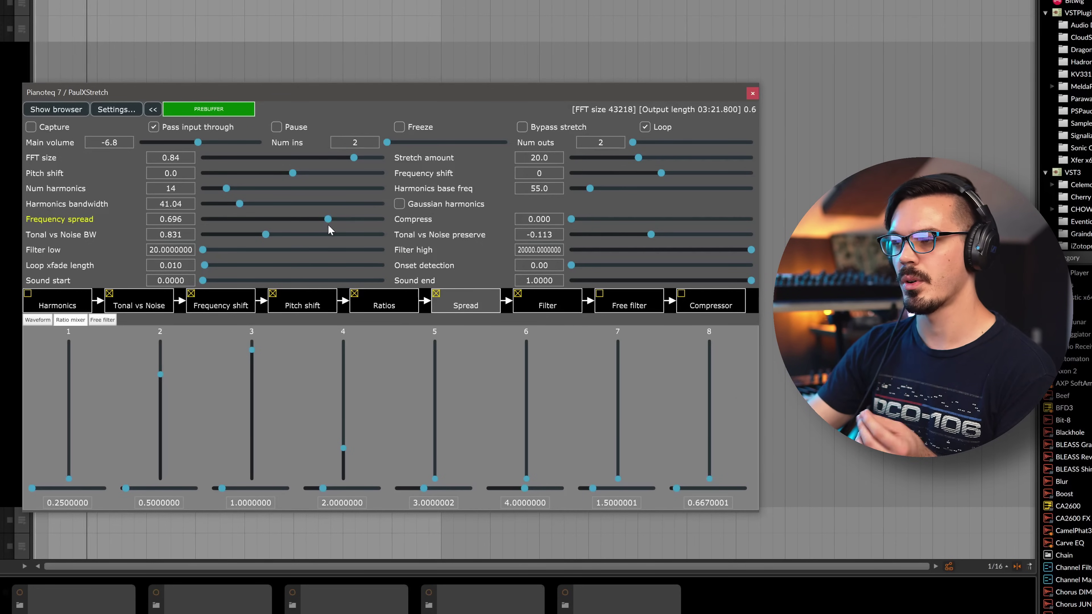
{"action": "left_click_drag", "start_coordinate": [326, 221], "coordinate": [218, 224]}
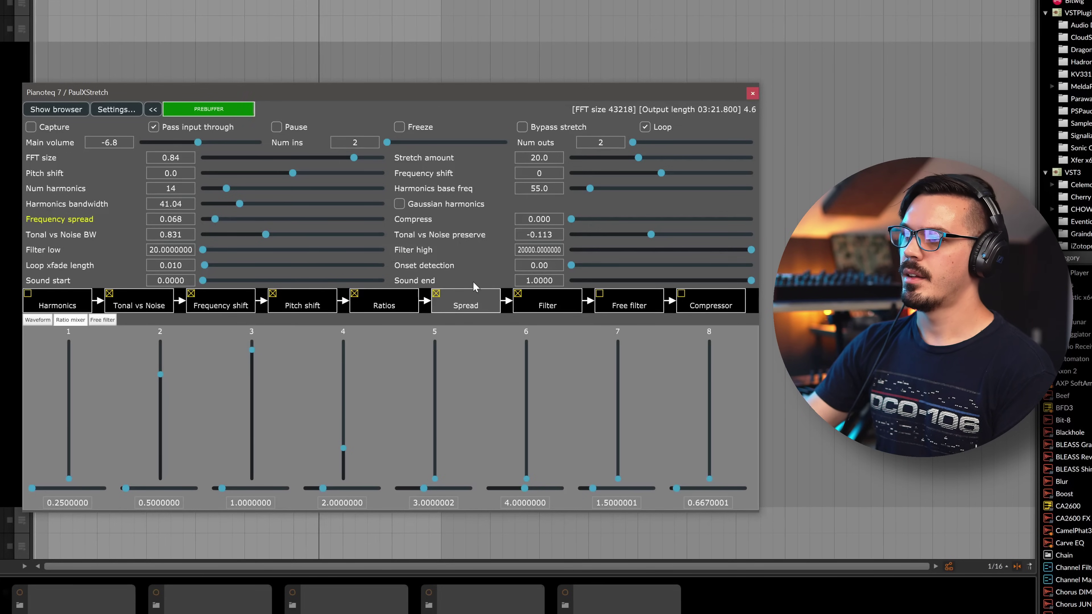
{"action": "left_click", "coordinate": [436, 293]}
- Enable the Compressor module and set Compress to 0.563
{"action": "left_click_drag", "start_coordinate": [678, 302], "coordinate": [705, 303]}
{"action": "left_click", "coordinate": [681, 293]}
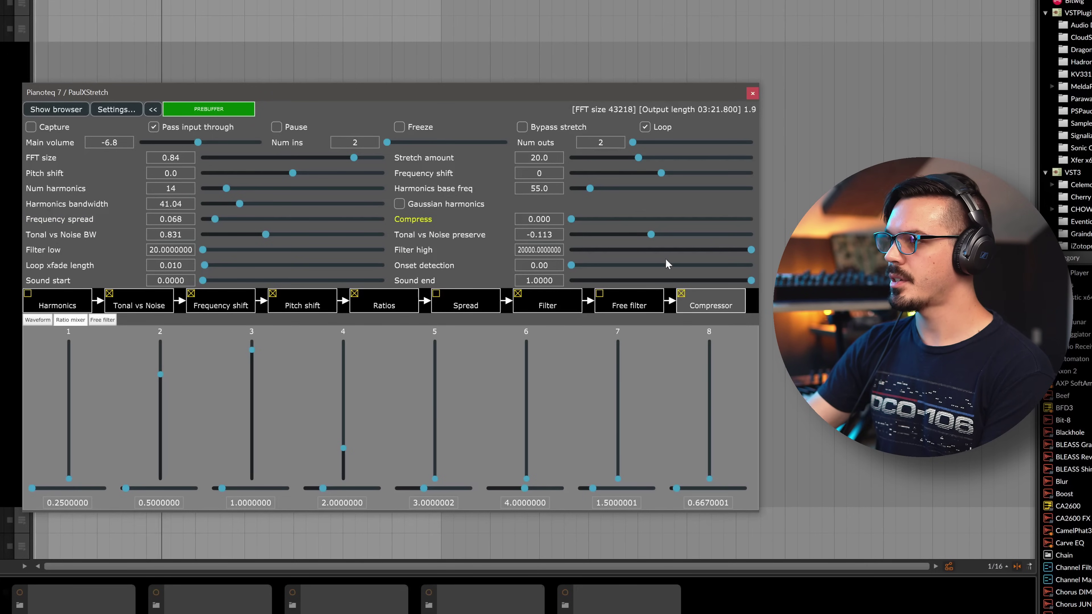
{"action": "left_click_drag", "start_coordinate": [571, 219], "coordinate": [673, 220]}
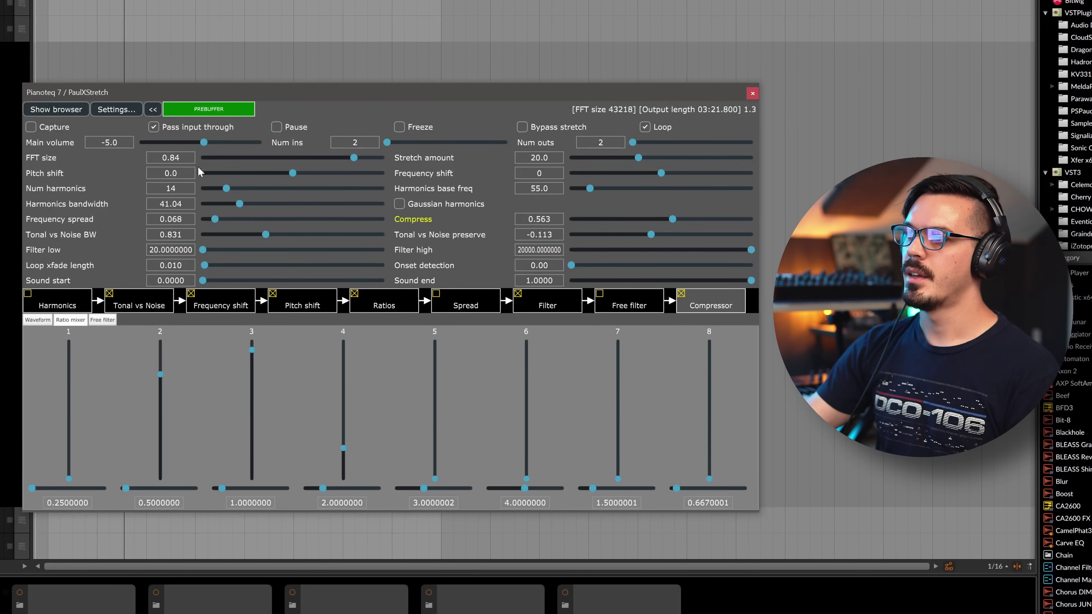
- Show the captured waveform, try different sound start and end points, including 0.1714 to 0.3319, and restore the full range
{"action": "left_click", "coordinate": [38, 319]}
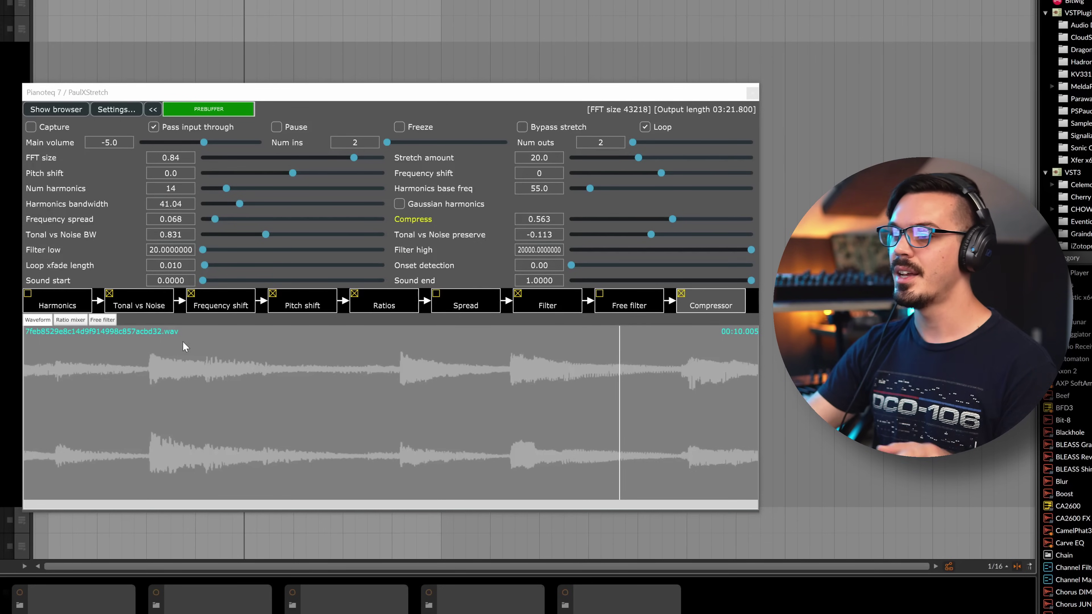
{"action": "left_click_drag", "start_coordinate": [203, 280], "coordinate": [233, 281]}
{"action": "double_click", "coordinate": [233, 281]}
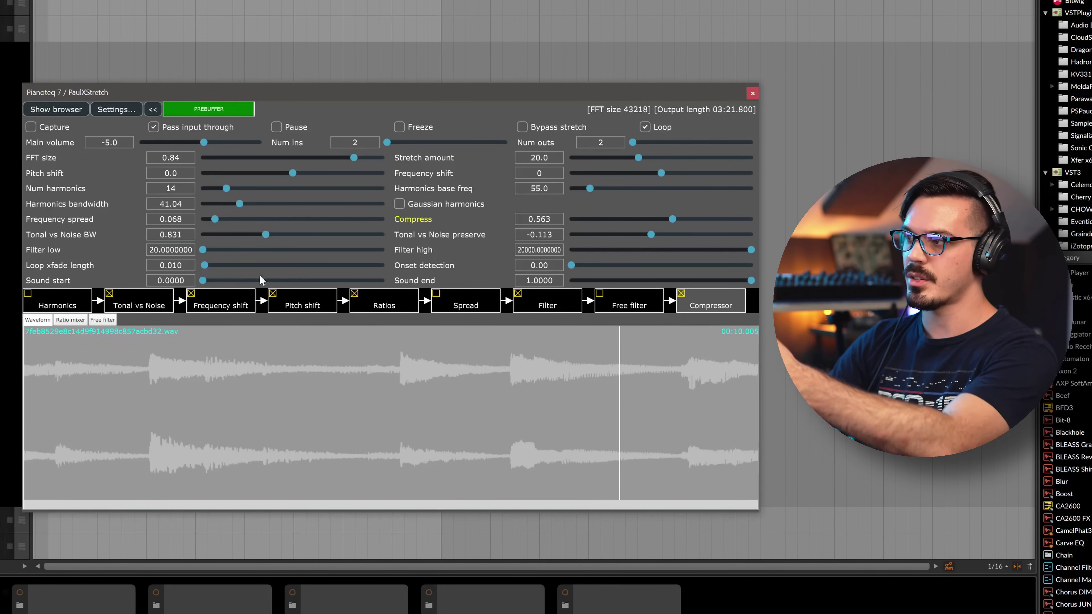
{"action": "left_click", "coordinate": [604, 280]}
{"action": "left_click_drag", "start_coordinate": [604, 281], "coordinate": [752, 280]}
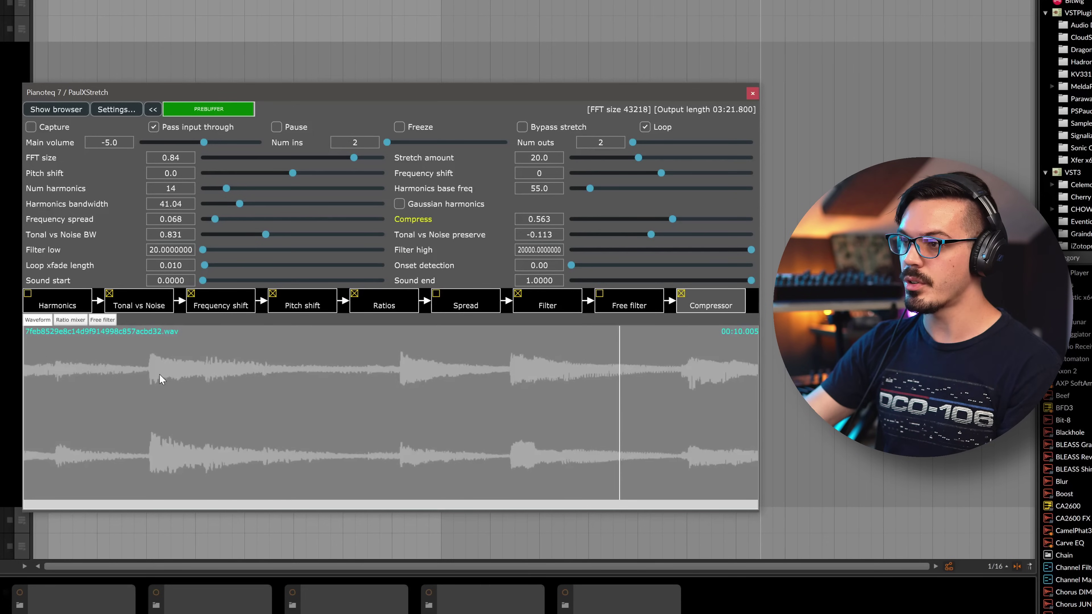
{"action": "left_click_drag", "start_coordinate": [150, 370], "coordinate": [268, 378]}
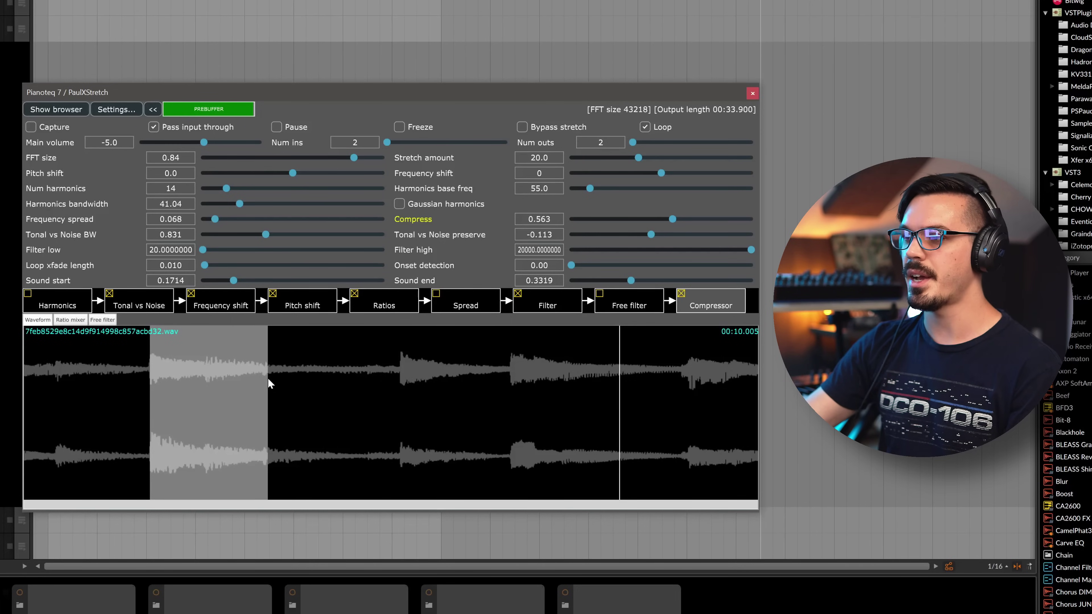
{"action": "double_click", "coordinate": [214, 372]}
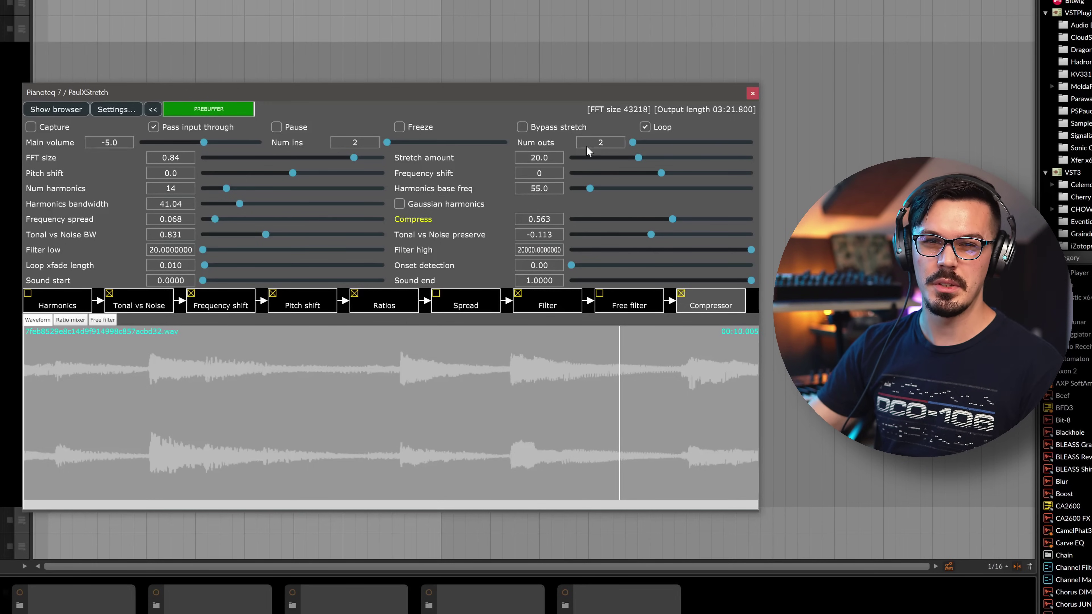
- Set the number of inputs and outputs to 8
{"action": "left_click_drag", "start_coordinate": [388, 143], "coordinate": [485, 144]}
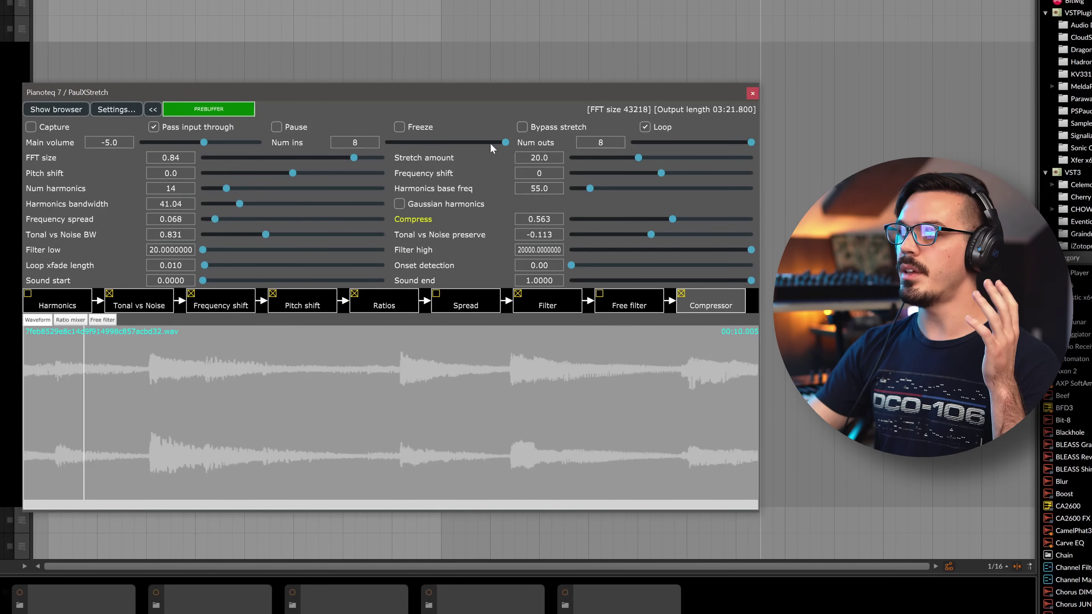
- Return PaulXStretch's number of inputs and outputs to 2 and view the device's multiple-output chain options
{"action": "left_click_drag", "start_coordinate": [655, 143], "coordinate": [636, 141]}
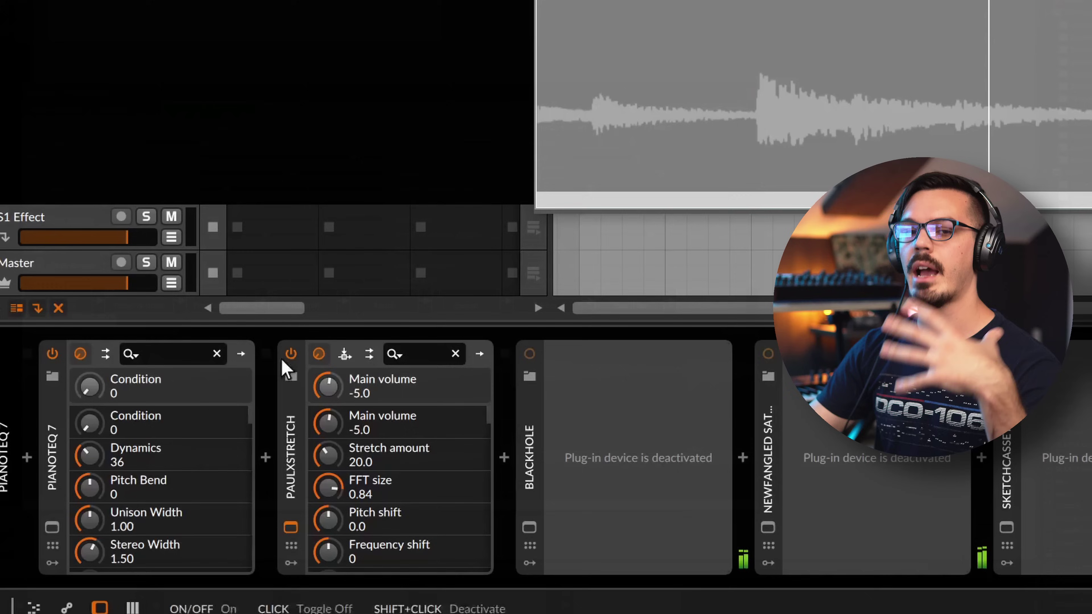
{"action": "left_click", "coordinate": [367, 357]}
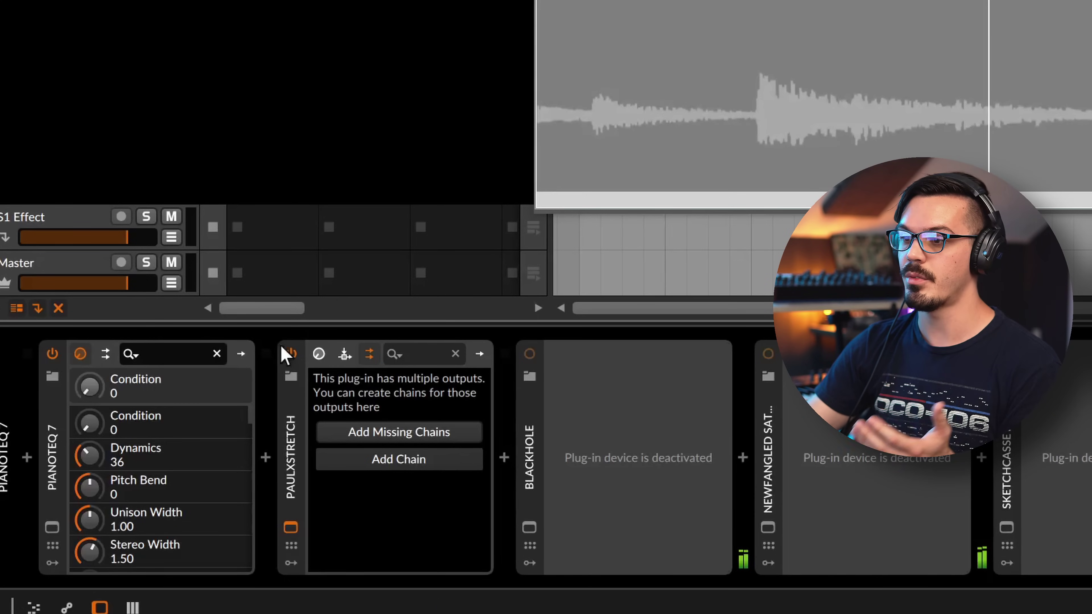
{"action": "left_click", "coordinate": [318, 354]}
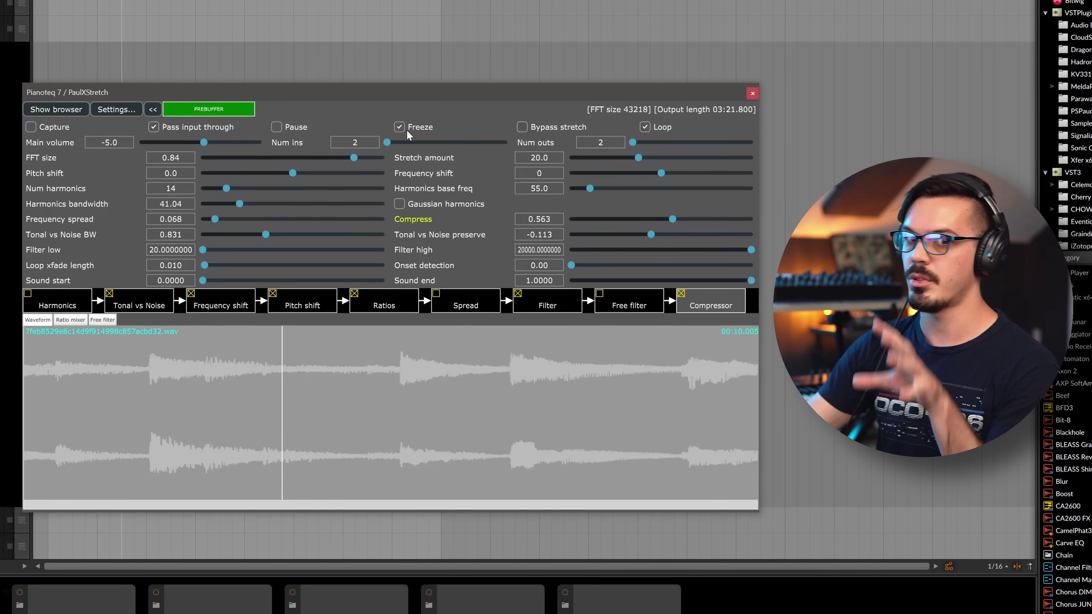
- Turn off Freeze and bypass the stretch with a dry playrate of 0.5
{"action": "left_click", "coordinate": [406, 130]}
{"action": "left_click", "coordinate": [519, 125]}
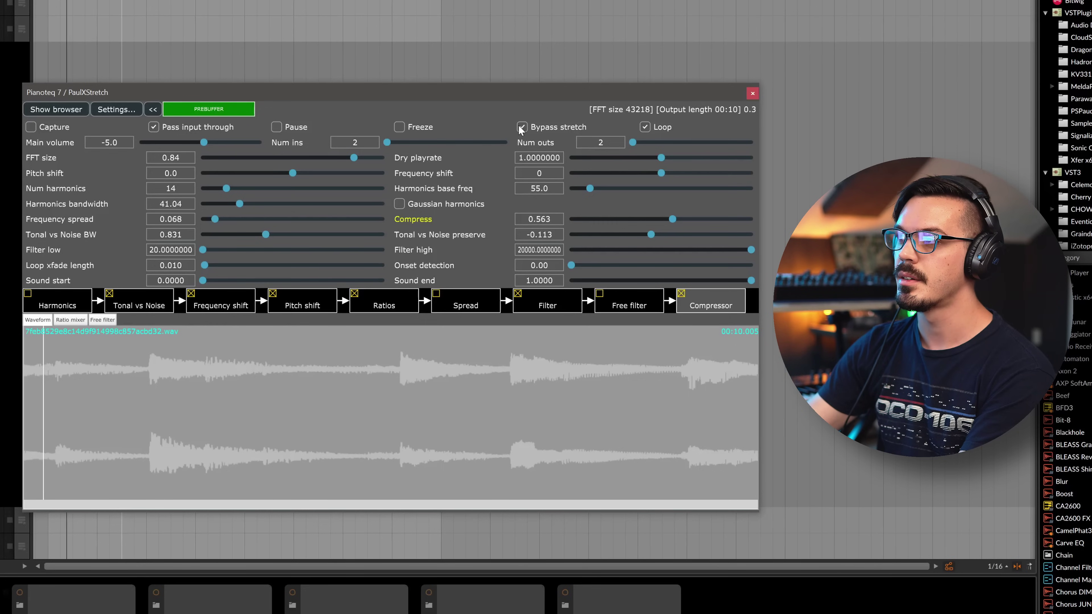
{"action": "left_click", "coordinate": [538, 157]}
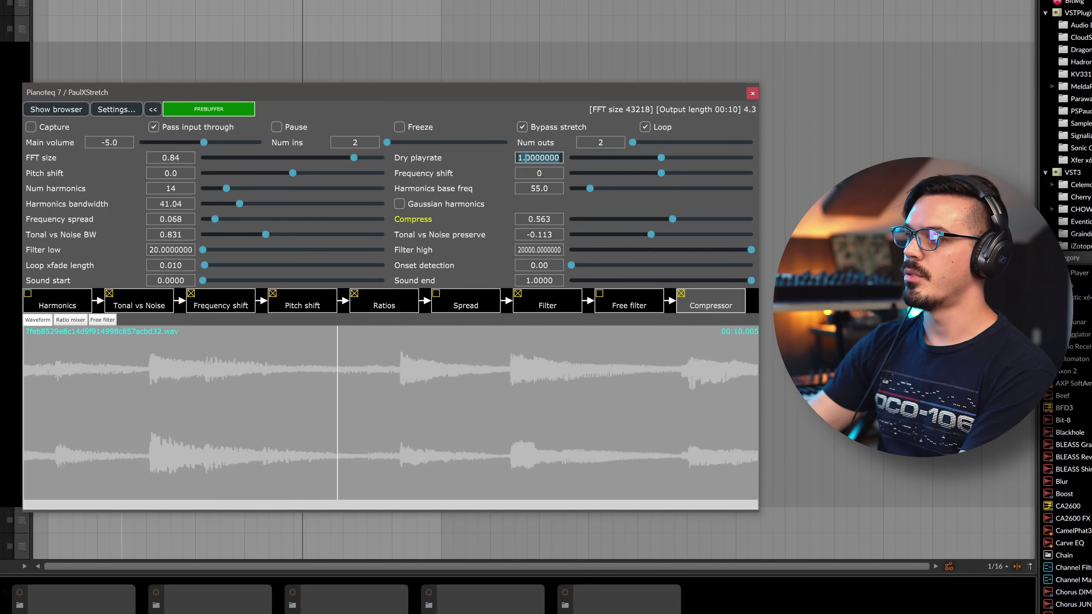
{"action": "type", "text": "0.5"}
{"action": "key", "text": "Return"}
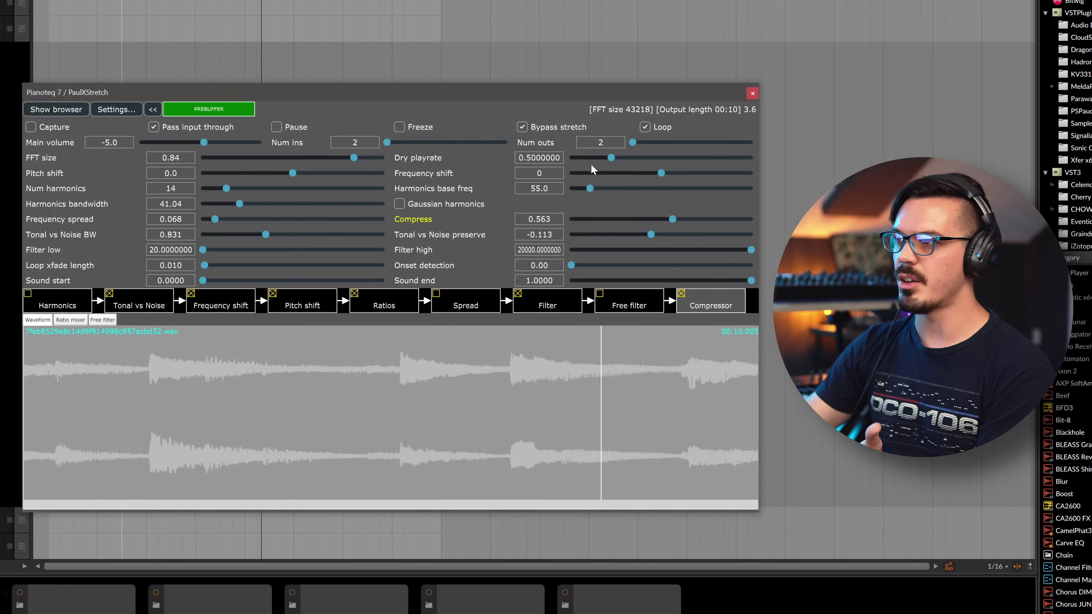
- Set the dry playrate to 2 and toggle Loop off and back on
{"action": "left_click", "coordinate": [542, 159]}
{"action": "type", "text": "2"}
{"action": "key", "text": "Return"}
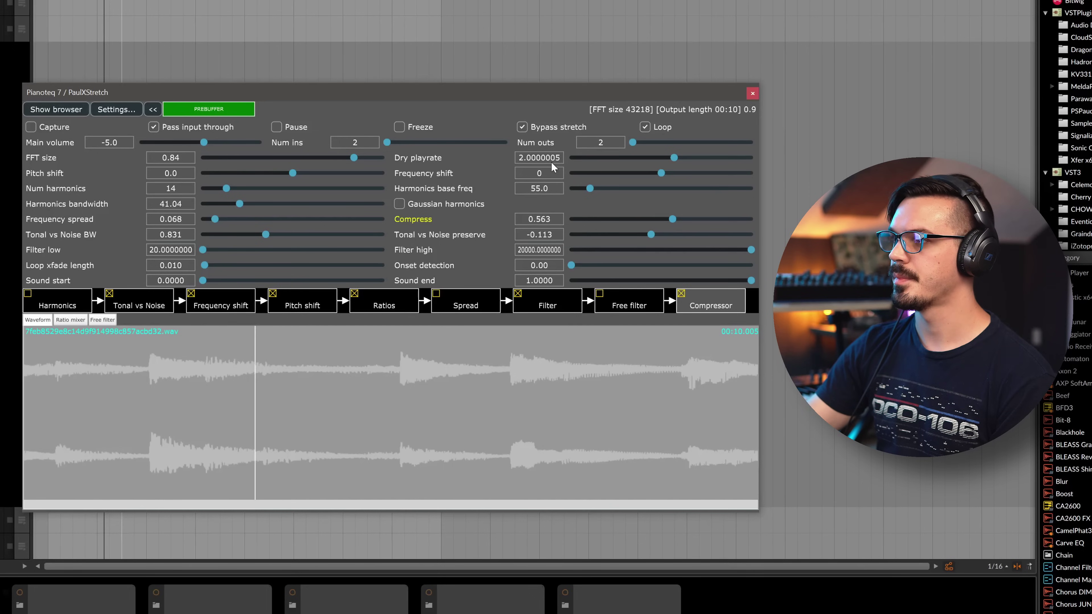
{"action": "left_click", "coordinate": [645, 127]}
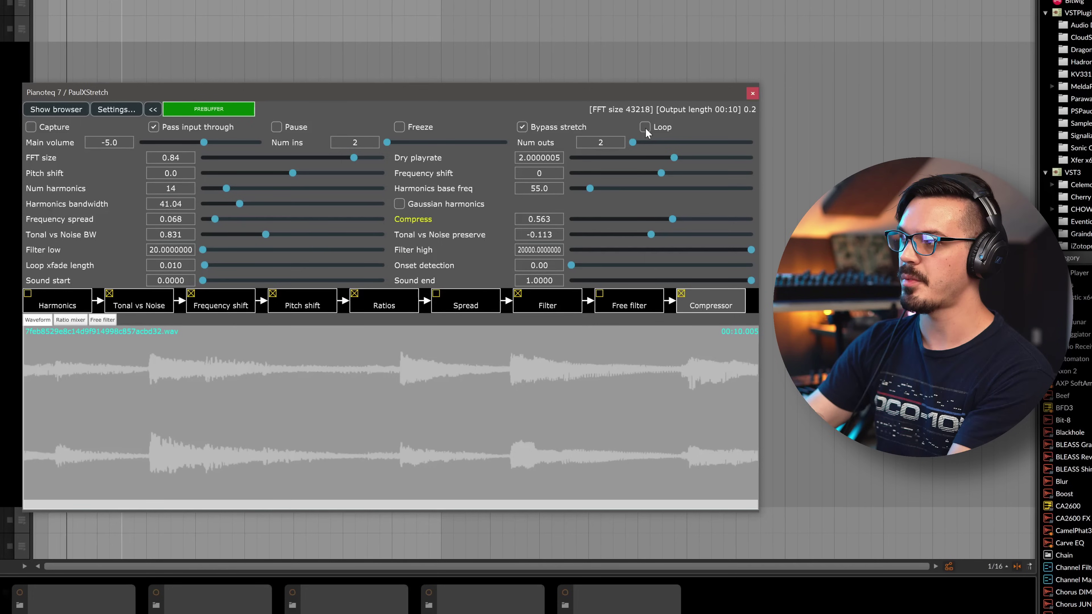
{"action": "left_click", "coordinate": [645, 127]}
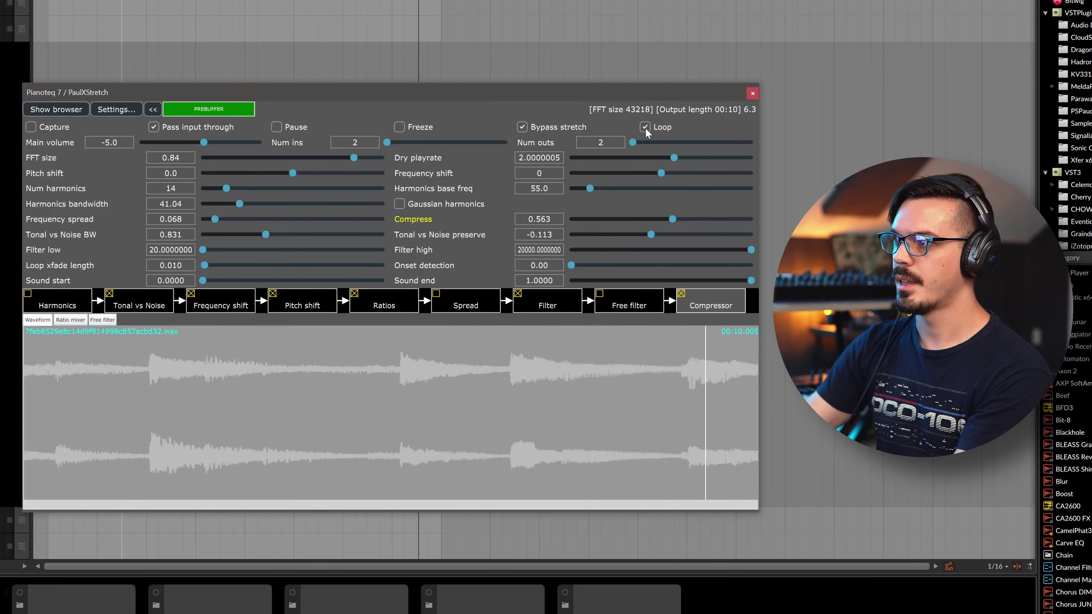
- Turn off the stretch bypass and set the stretch amount to 28
{"action": "left_click", "coordinate": [525, 130]}
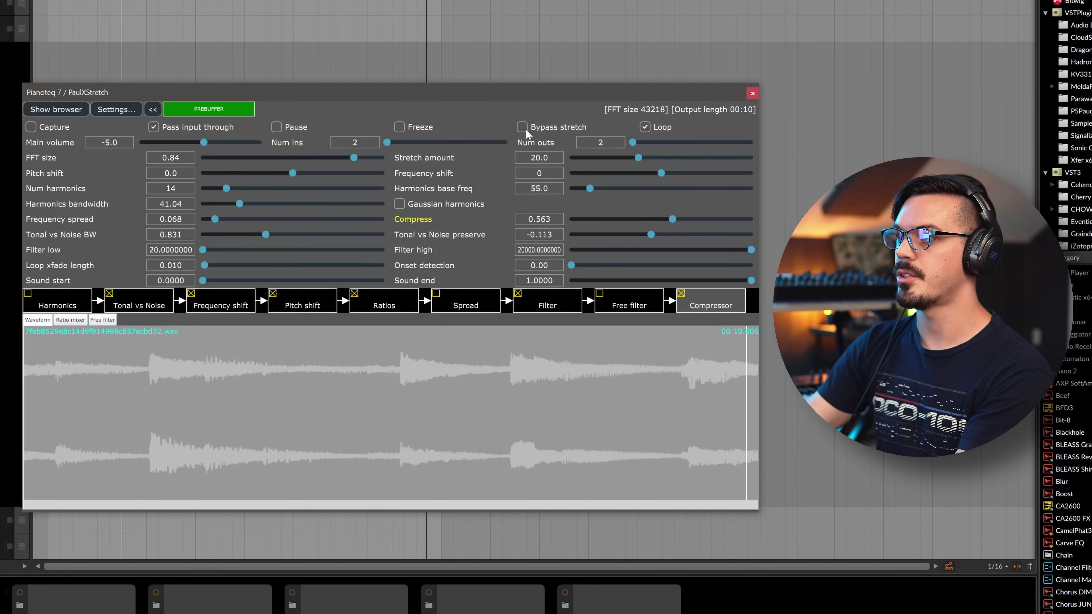
{"action": "left_click", "coordinate": [538, 158]}
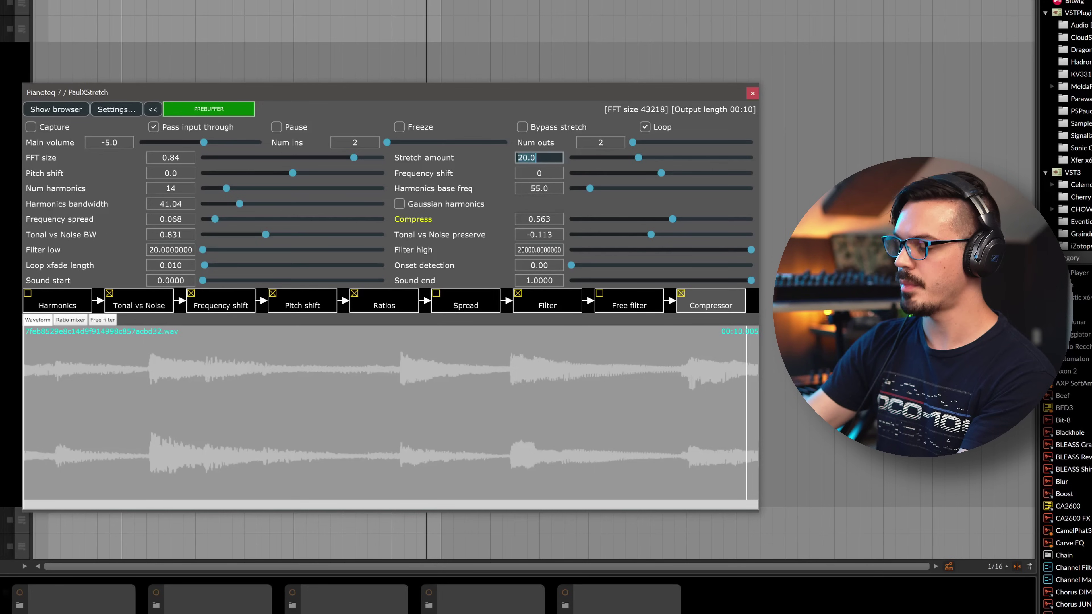
{"action": "type", "text": "28"}
{"action": "key", "text": "Return"}
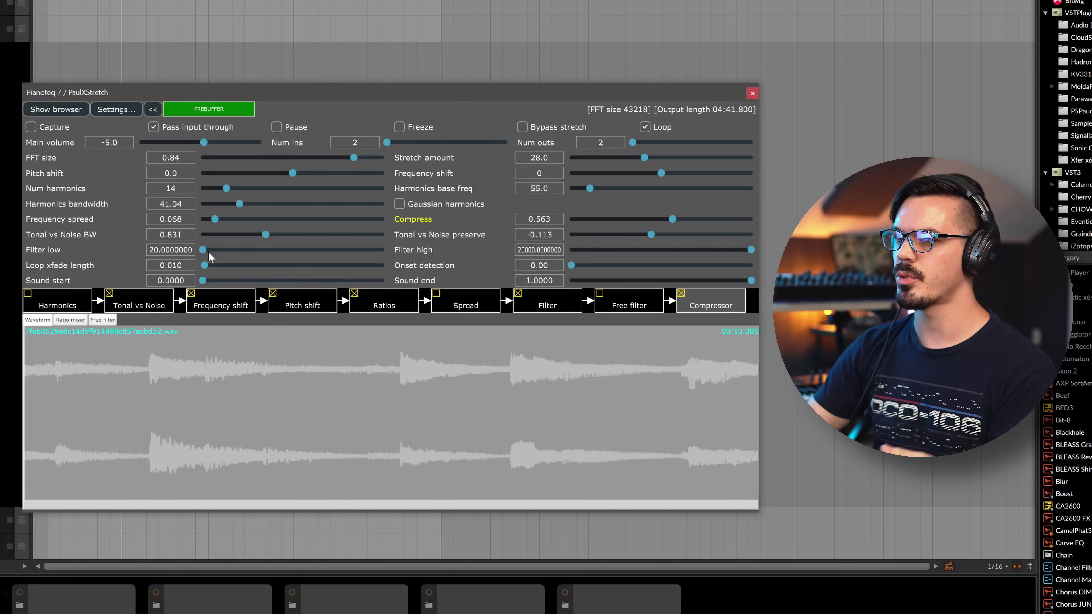
- Enable the Harmonics module and adjust its bandwidth and number of harmonics during playback, trying 11.02 and 13
{"action": "left_click", "coordinate": [33, 302]}
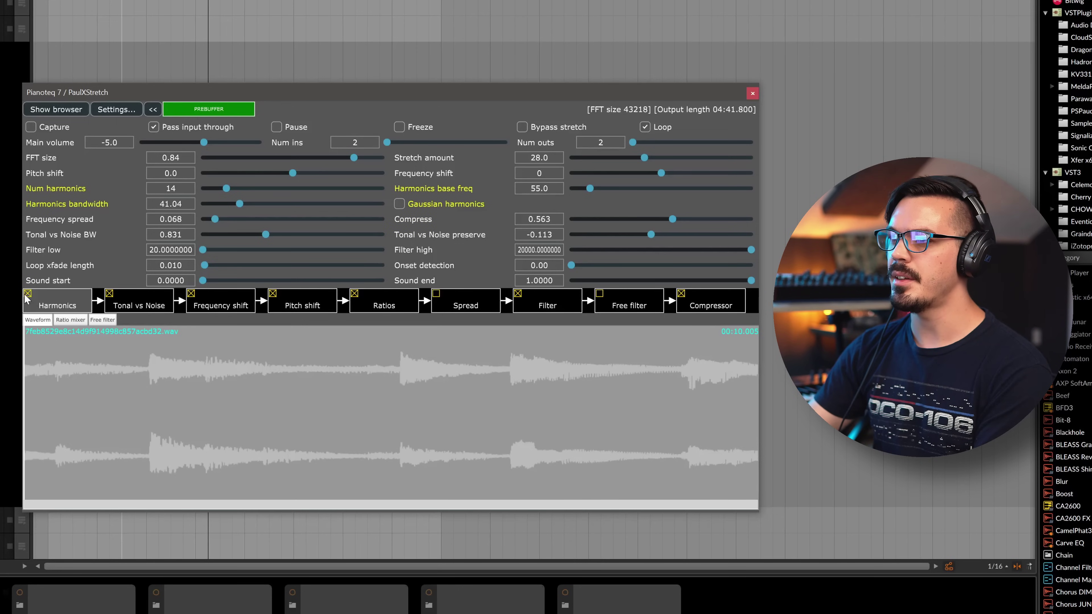
{"action": "key", "text": "space"}
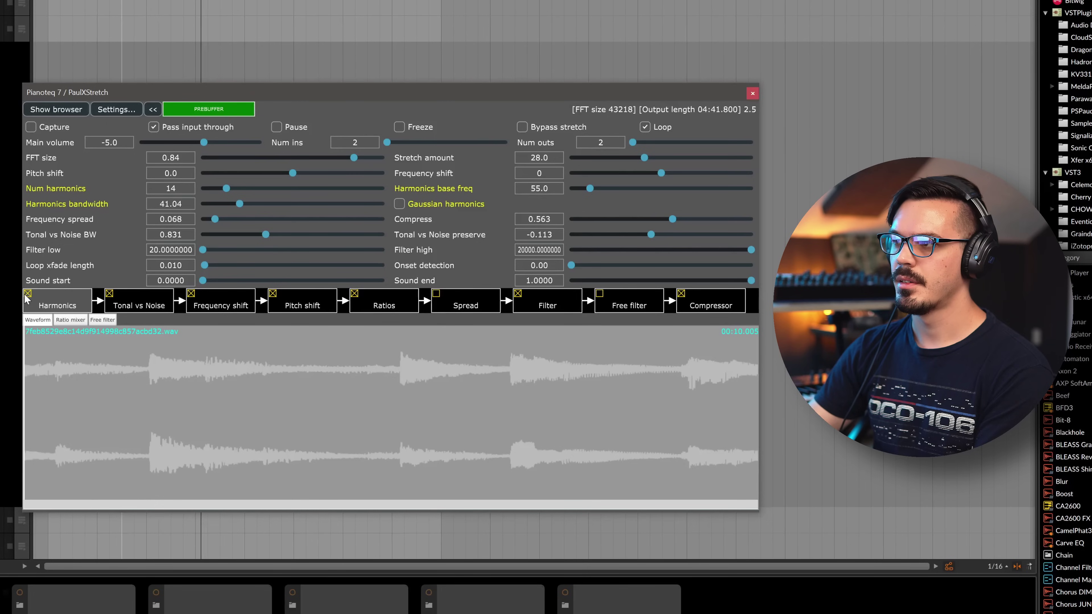
{"action": "left_click_drag", "start_coordinate": [239, 204], "coordinate": [212, 205]}
{"action": "left_click", "coordinate": [224, 189]}
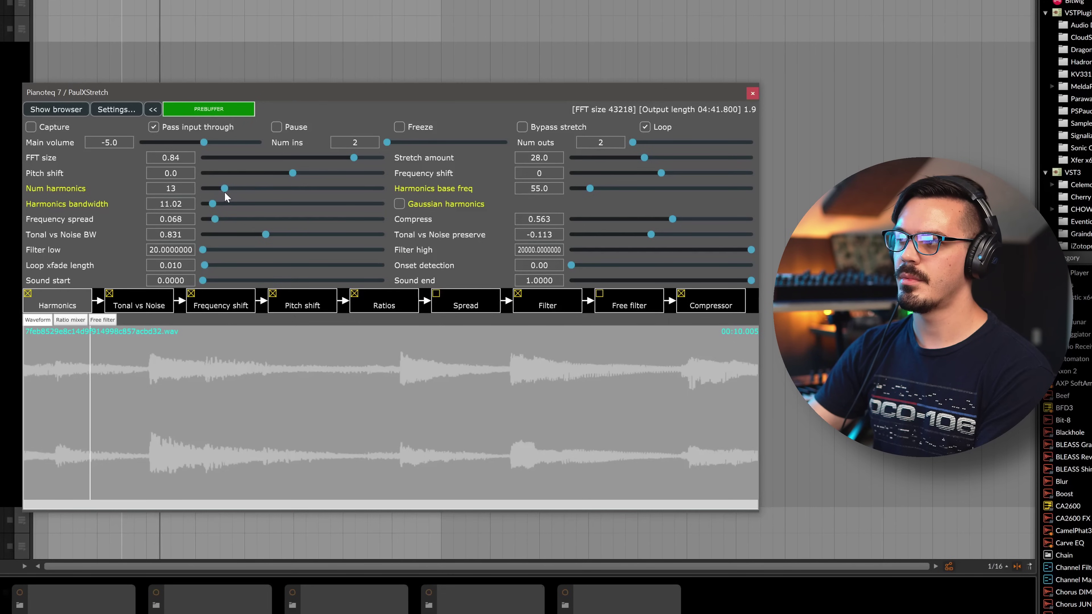
{"action": "left_click", "coordinate": [227, 204]}
{"action": "left_click_drag", "start_coordinate": [230, 205], "coordinate": [231, 205]}
{"action": "left_click", "coordinate": [230, 189]}
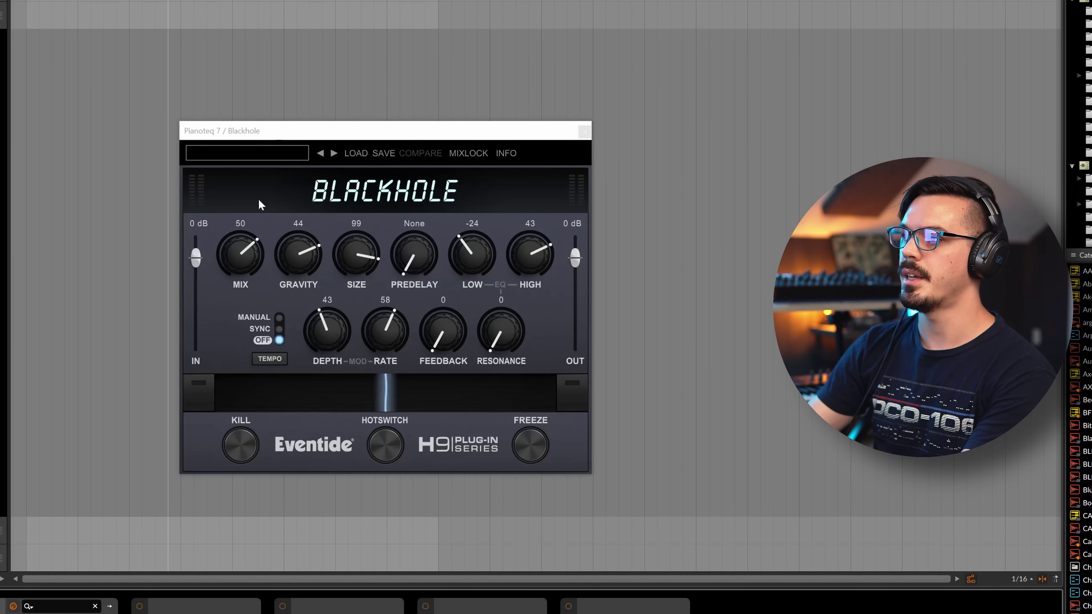
- Play the sound through Blackhole, try Mix at 100, set Gravity to 46 and Mix to 61, and close it
{"action": "key", "text": "space"}
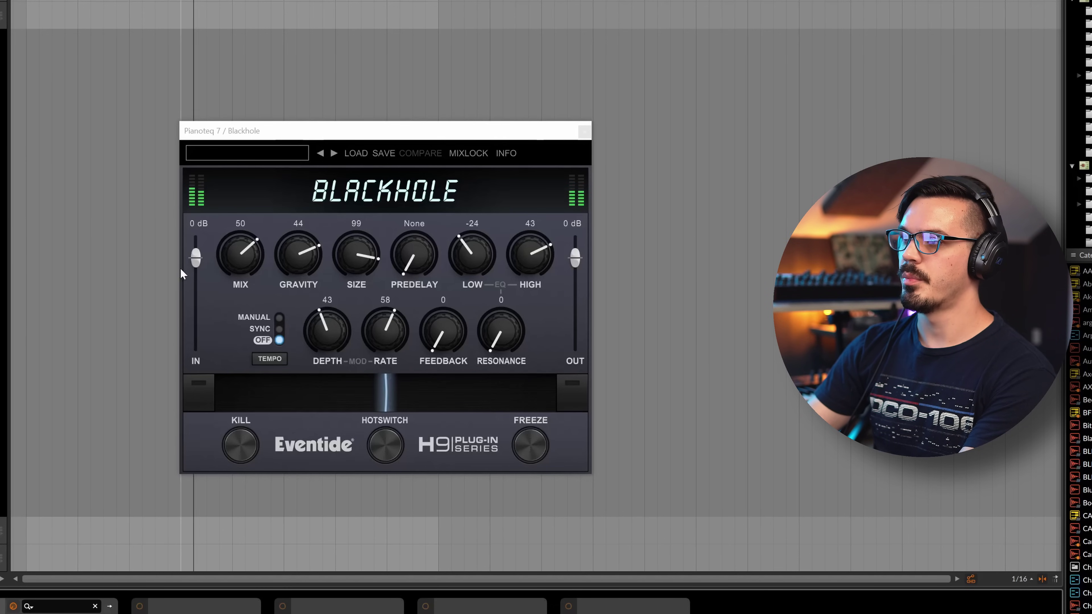
{"action": "left_click", "coordinate": [254, 137]}
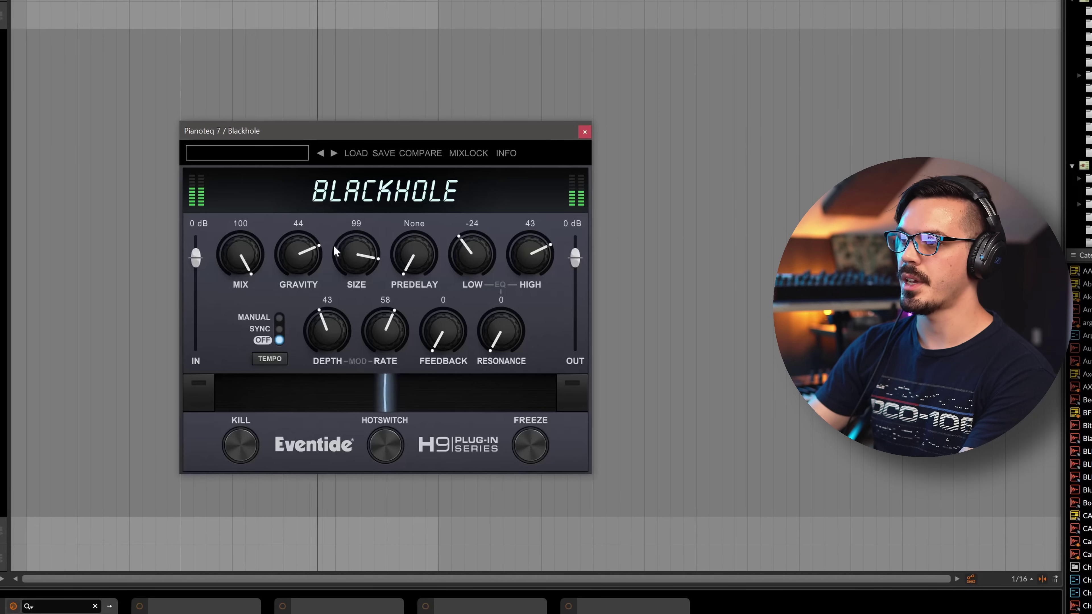
{"action": "left_click_drag", "start_coordinate": [311, 255], "coordinate": [310, 253]}
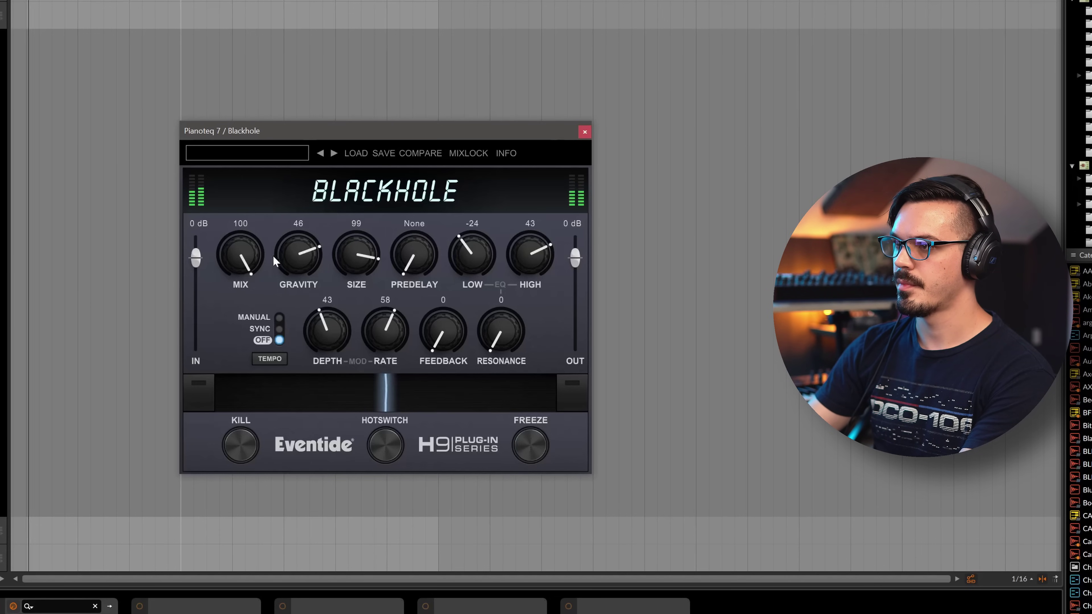
{"action": "left_click_drag", "start_coordinate": [241, 271], "coordinate": [239, 300]}
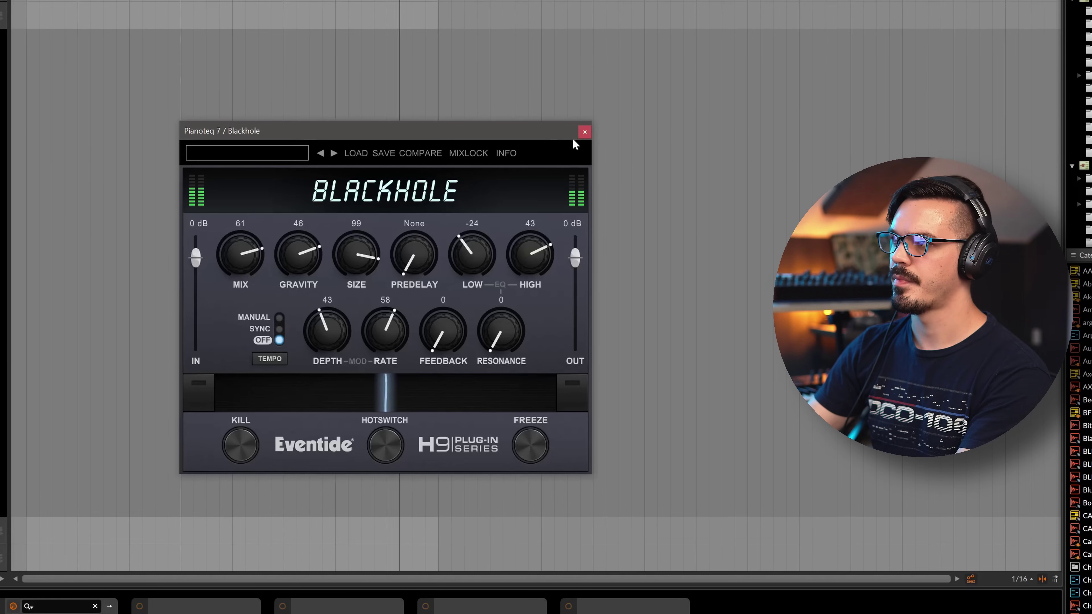
{"action": "left_click", "coordinate": [584, 131]}
- Activate Newfangled Saturate, set Drive to 4.0 dB and input to -4.4 dB, and close it
{"action": "left_click", "coordinate": [139, 607]}
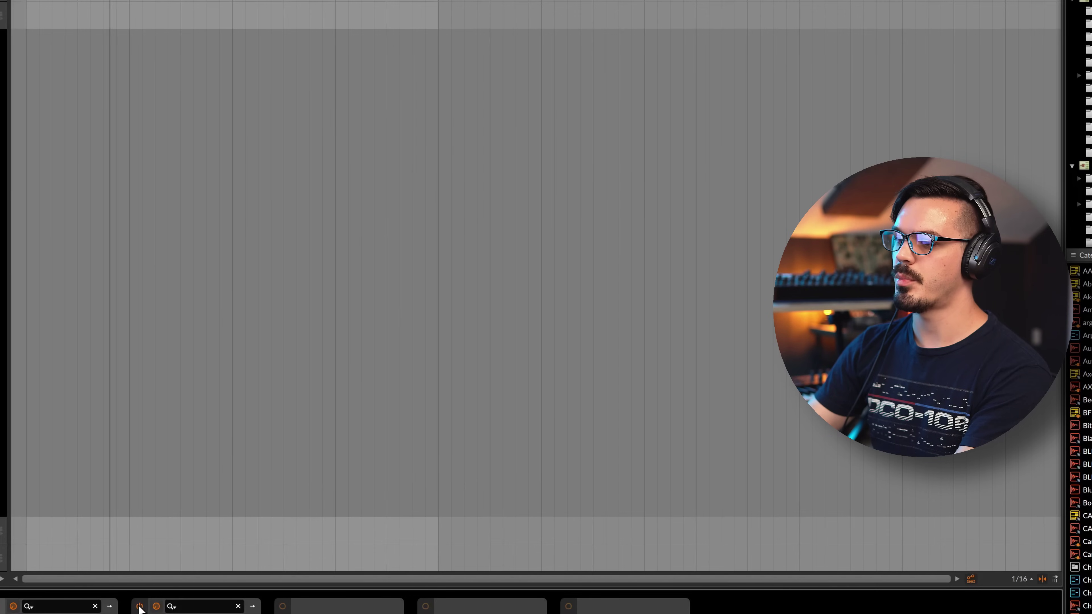
{"action": "left_click", "coordinate": [140, 612]}
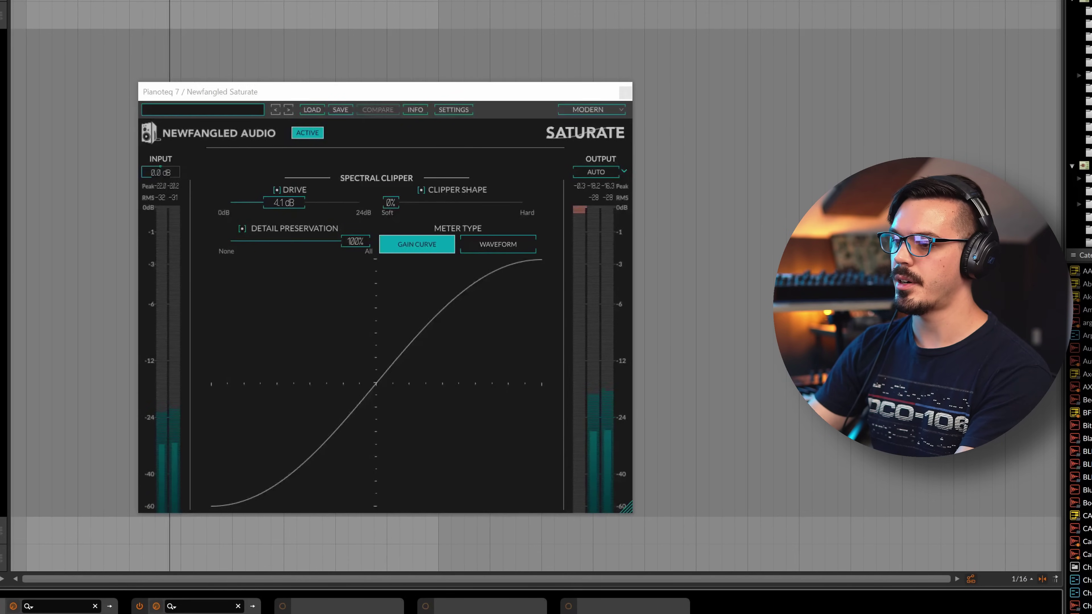
{"action": "left_click", "coordinate": [280, 202]}
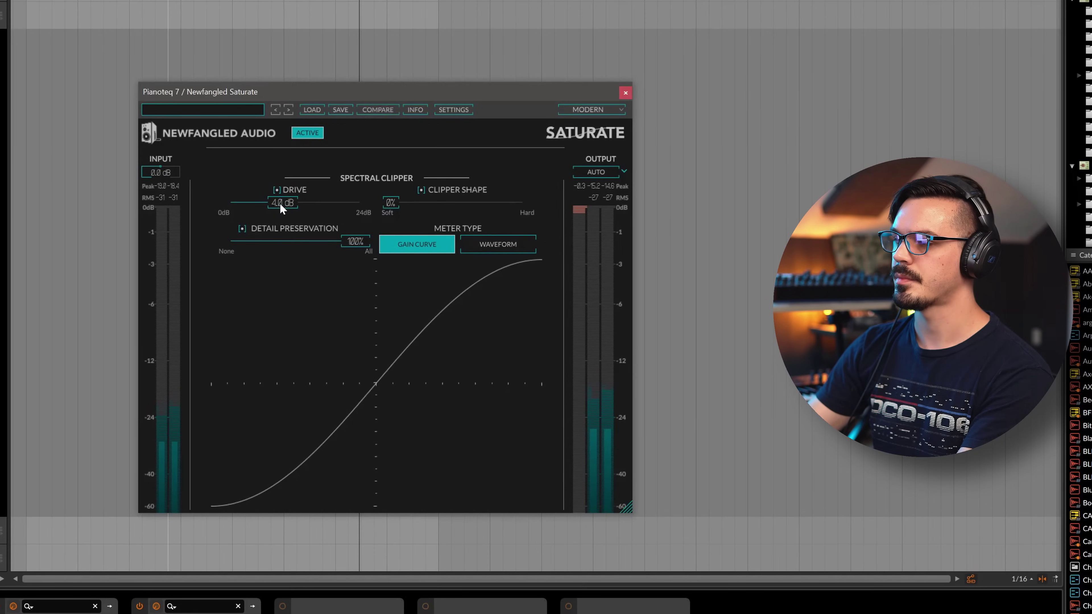
{"action": "left_click_drag", "start_coordinate": [166, 176], "coordinate": [168, 187]}
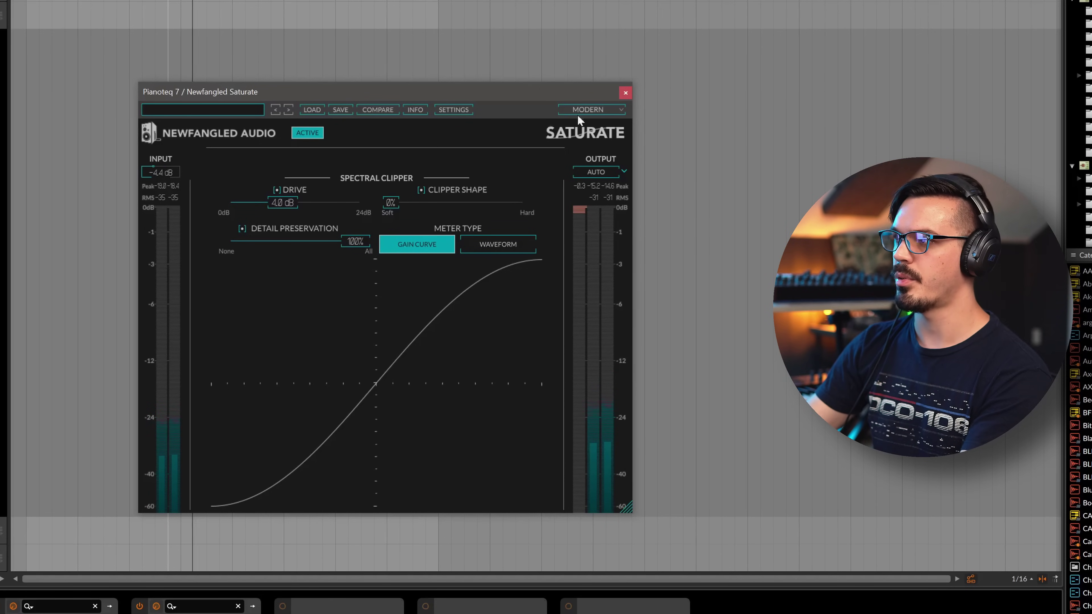
{"action": "left_click", "coordinate": [625, 93]}
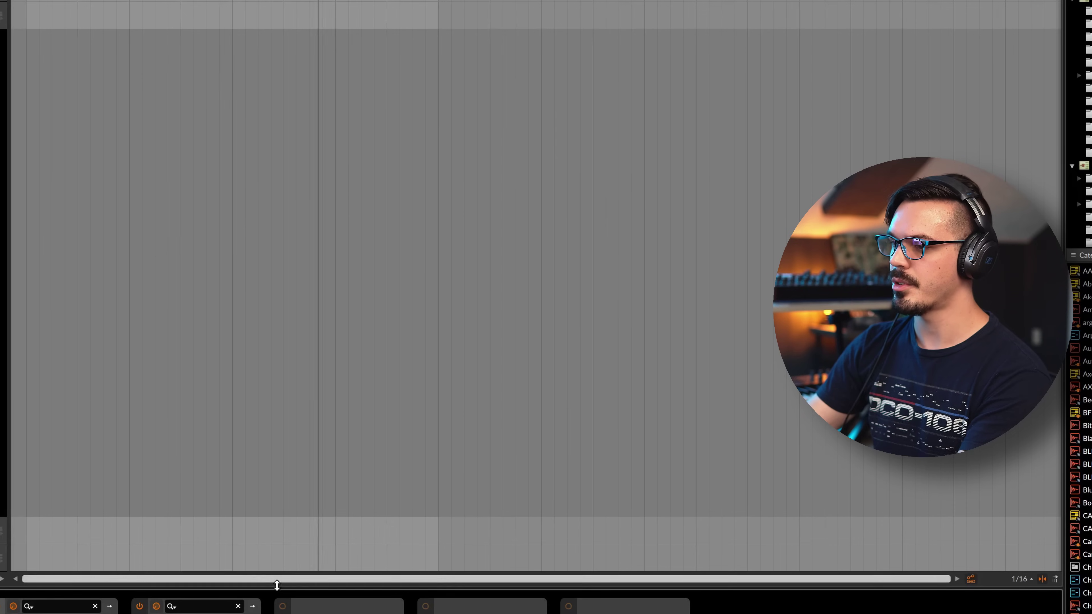
- Activate SketchCassette II and lower its output level
{"action": "left_click", "coordinate": [282, 604]}
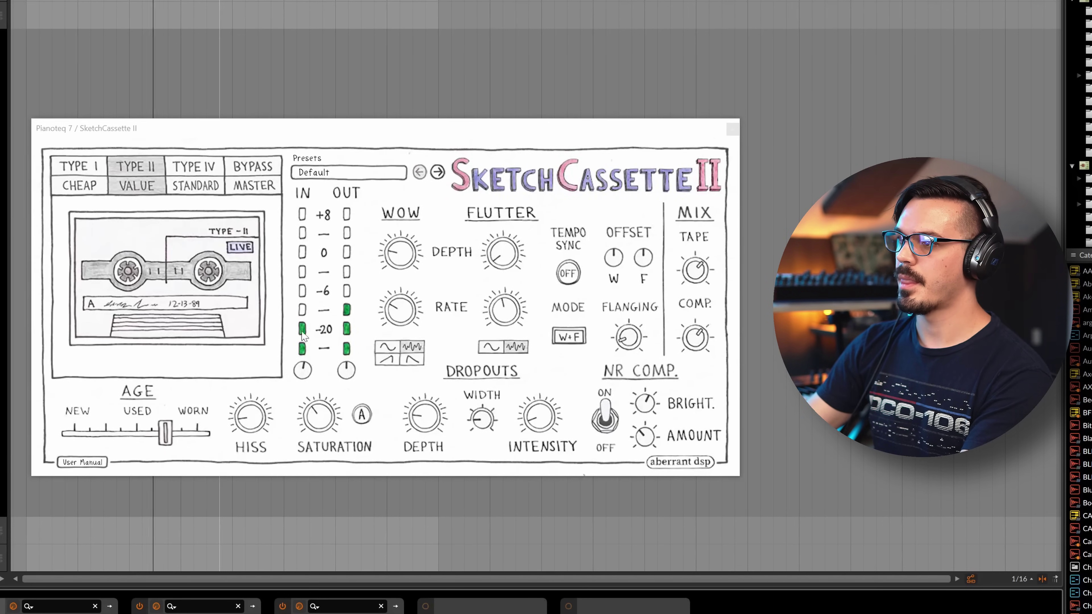
{"action": "left_click_drag", "start_coordinate": [337, 372], "coordinate": [339, 382]}
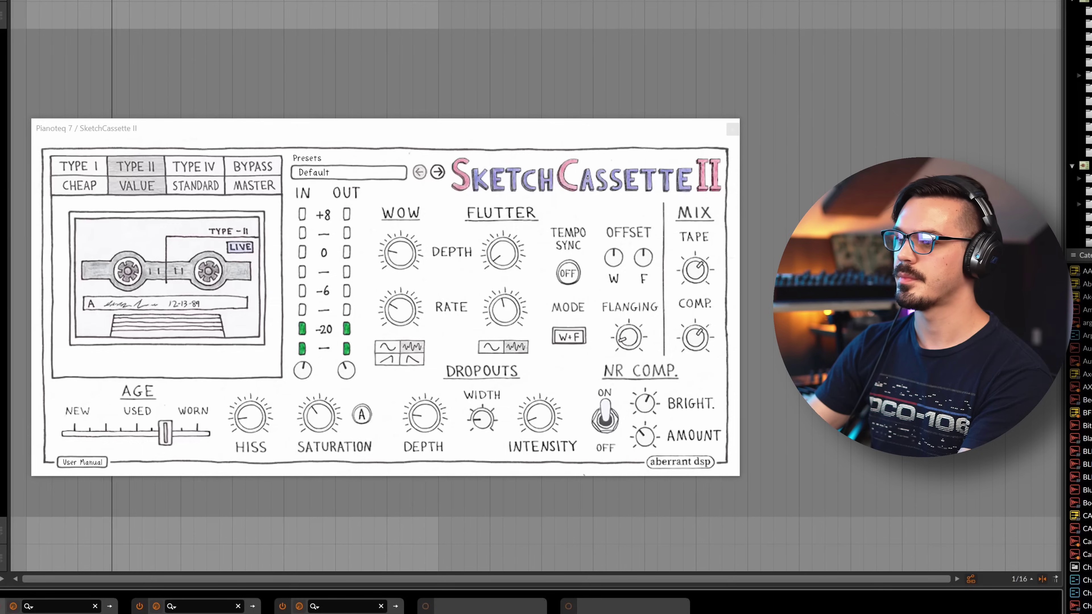
- Activate Texture, audition its mix at 100 Wet, and set the mix to 17 Wet
{"action": "left_click", "coordinate": [436, 606]}
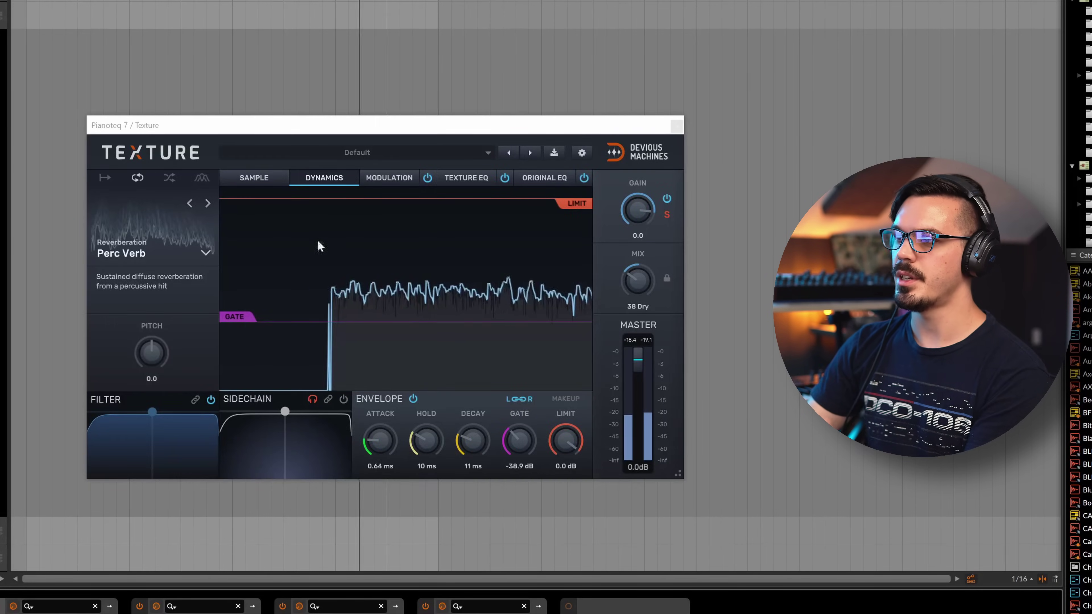
{"action": "left_click_drag", "start_coordinate": [629, 301], "coordinate": [632, 287]}
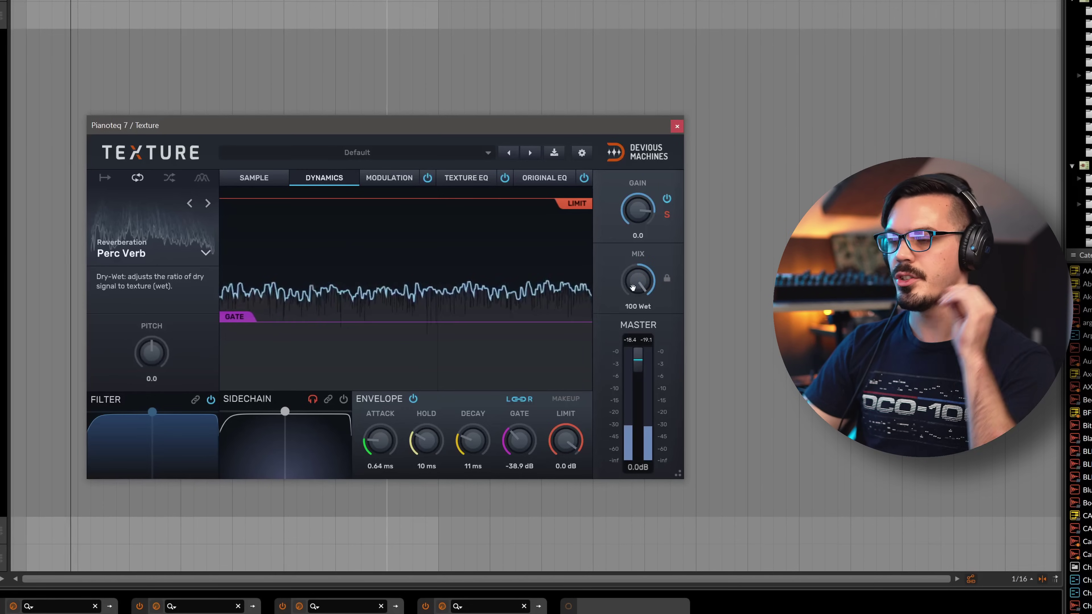
{"action": "left_click_drag", "start_coordinate": [637, 286], "coordinate": [637, 321]}
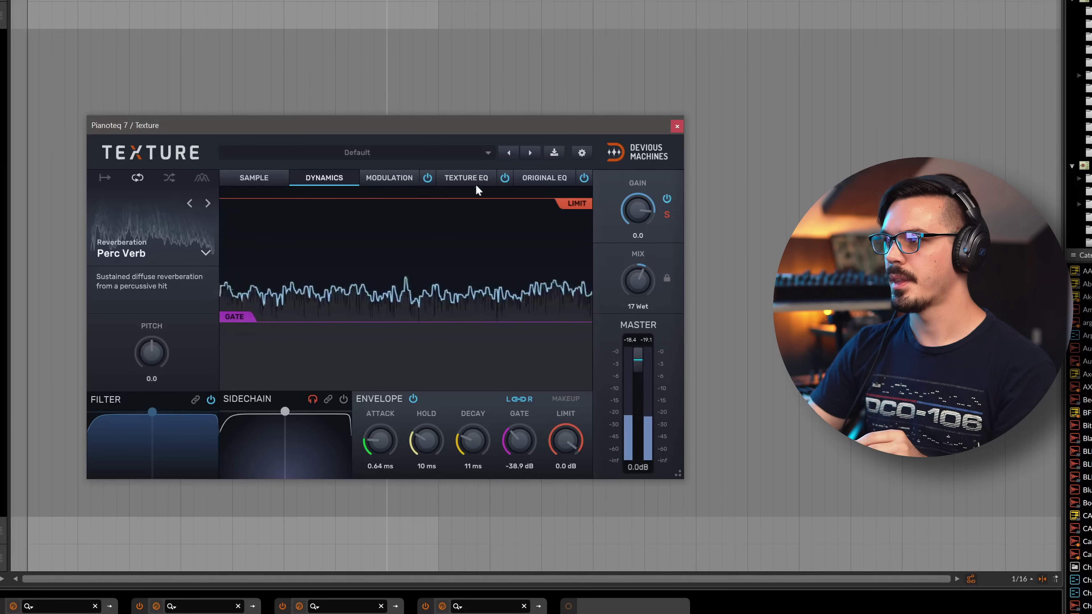
- Shape Texture's texture EQ with a -6.3 dB dip at 222 Hz and a high cut at 3.55 kHz, and set Mix to 2 Wet
{"action": "left_click", "coordinate": [476, 186]}
{"action": "left_click_drag", "start_coordinate": [455, 271], "coordinate": [508, 332]}
{"action": "mouse_move", "coordinate": [345, 330]}
{"action": "left_mouse_down"}
{"action": "mouse_move", "coordinate": [358, 305]}
{"action": "mouse_move", "coordinate": [350, 311]}
{"action": "left_mouse_up"}
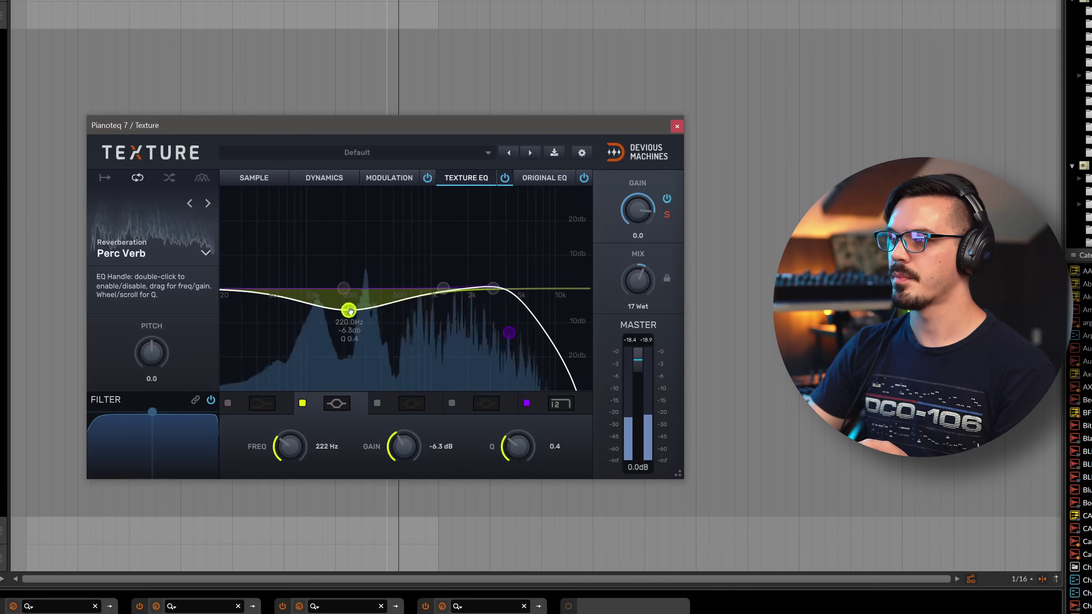
{"action": "left_click_drag", "start_coordinate": [509, 333], "coordinate": [499, 334]}
{"action": "left_click_drag", "start_coordinate": [635, 286], "coordinate": [635, 303]}
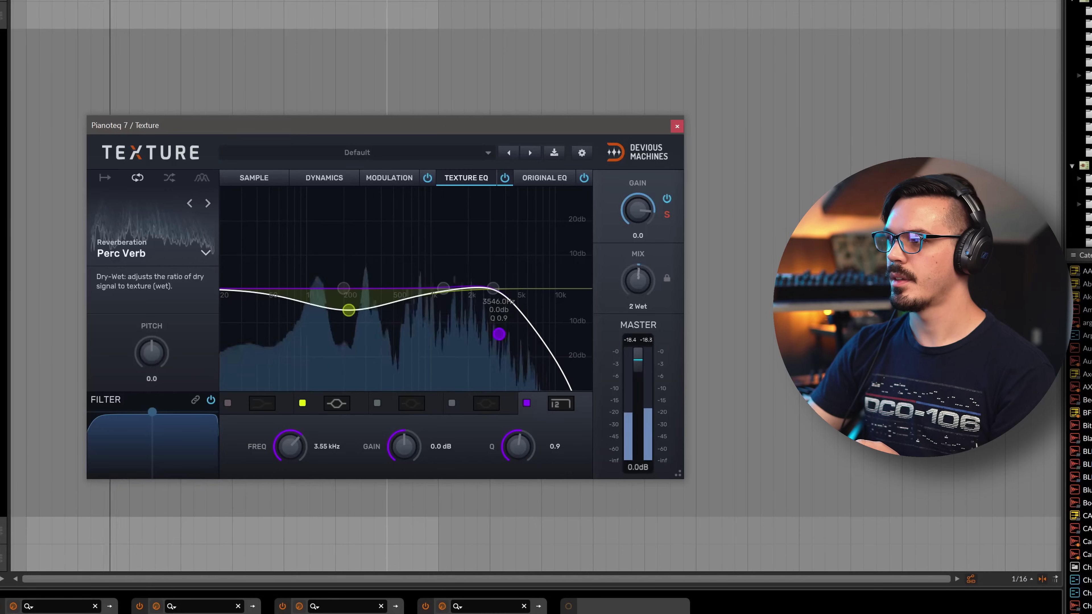
{"action": "left_click", "coordinate": [677, 126]}
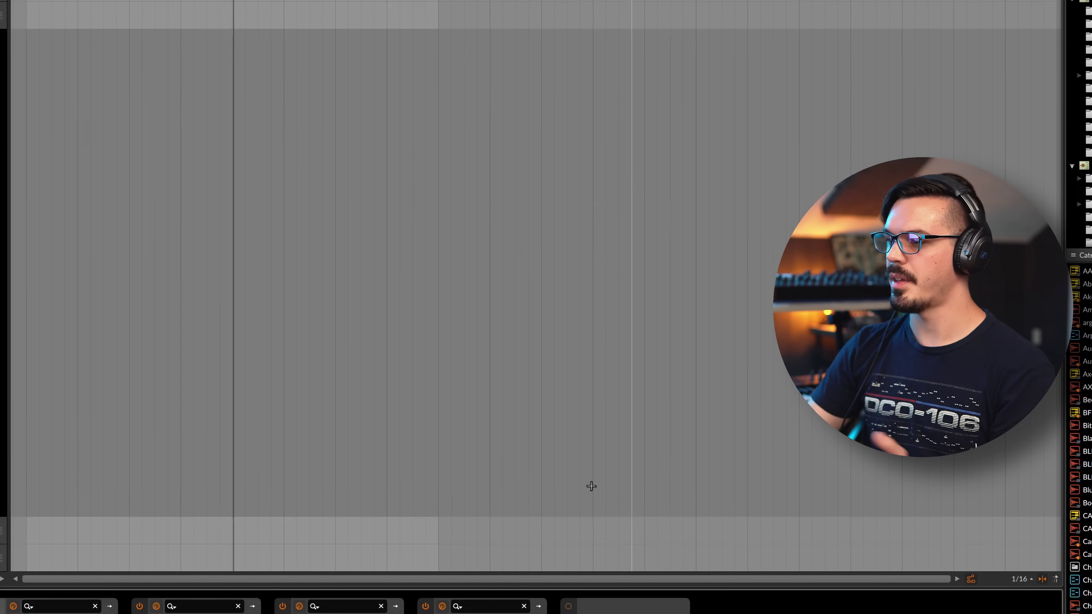
- Activate Newfangled EQuivocate and lower its third band to -0.2 dB
{"action": "left_click", "coordinate": [568, 605]}
{"action": "left_click", "coordinate": [570, 613]}
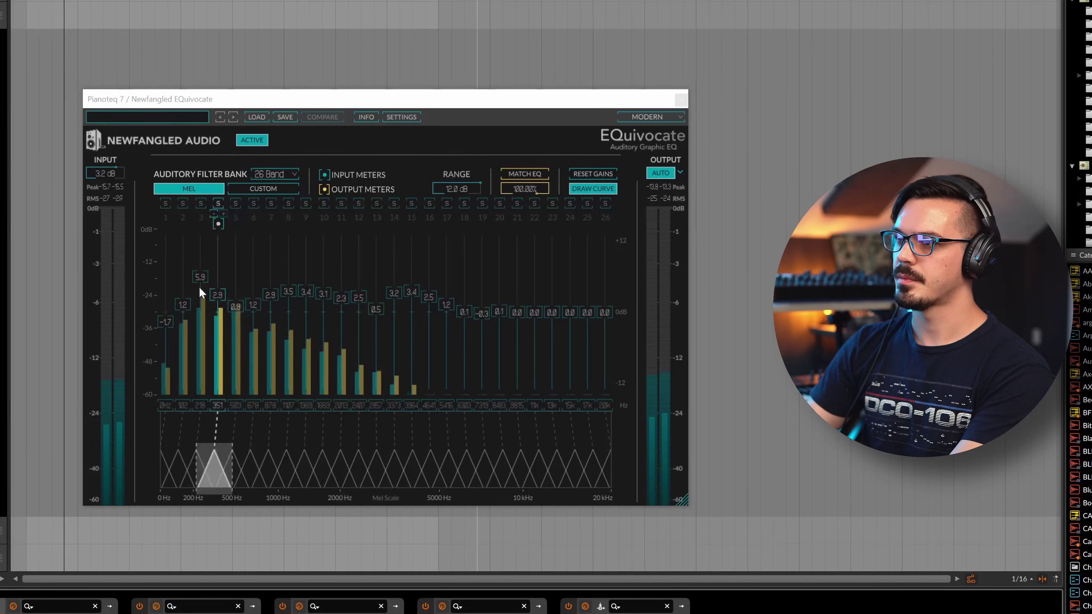
{"action": "left_click_drag", "start_coordinate": [199, 286], "coordinate": [200, 313]}
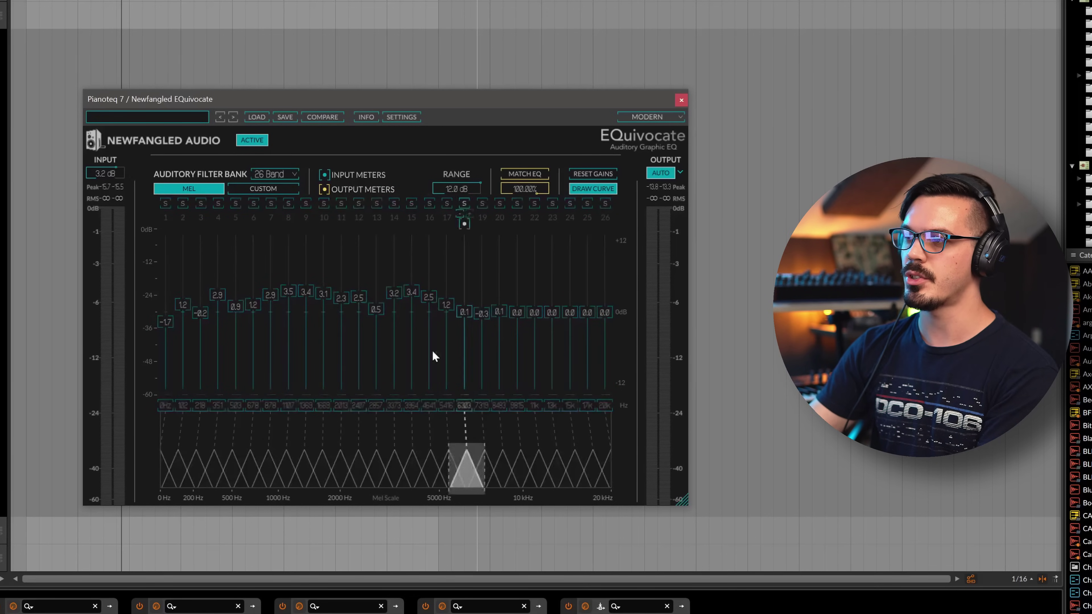
- Redraw EQuivocate's gain curve during playback, dipping the second band to -3.1 dB and peaking at 3.3 dB around 503 Hz and near 5.4 kHz
{"action": "key", "text": "space"}
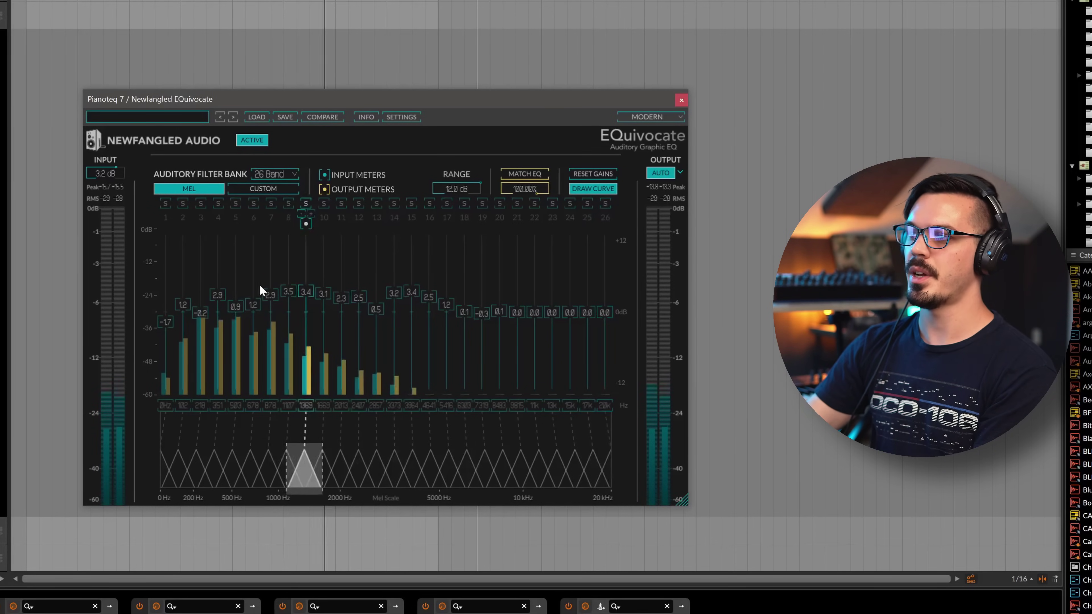
{"action": "mouse_move", "coordinate": [276, 290]}
{"action": "left_mouse_down"}
{"action": "mouse_move", "coordinate": [271, 306]}
{"action": "mouse_move", "coordinate": [284, 281]}
{"action": "mouse_move", "coordinate": [281, 253]}
{"action": "mouse_move", "coordinate": [281, 344]}
{"action": "mouse_move", "coordinate": [250, 323]}
{"action": "left_mouse_up"}
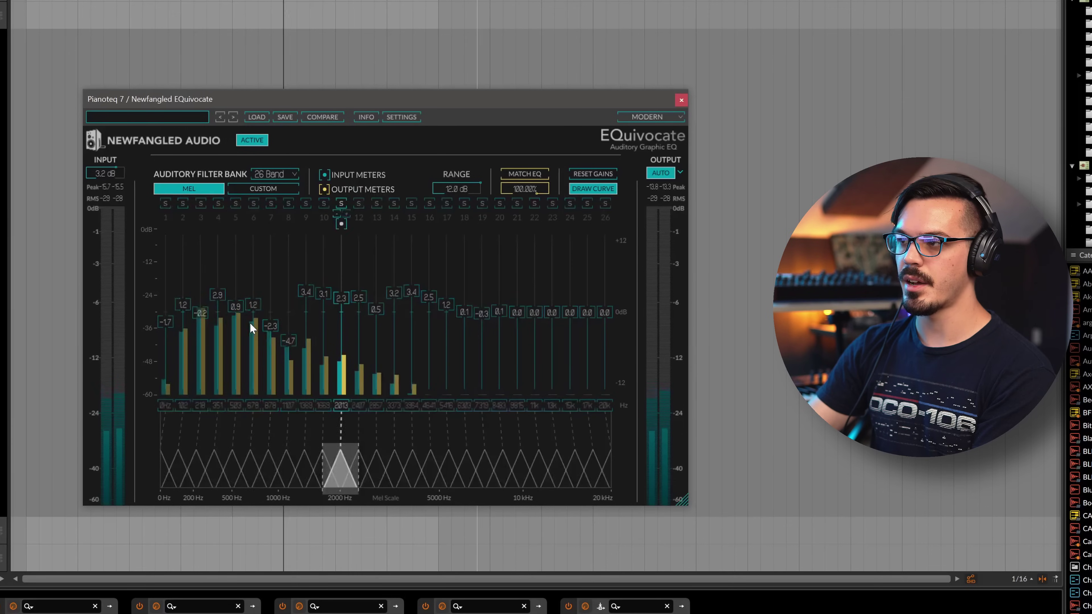
{"action": "left_click_drag", "start_coordinate": [179, 325], "coordinate": [263, 303]}
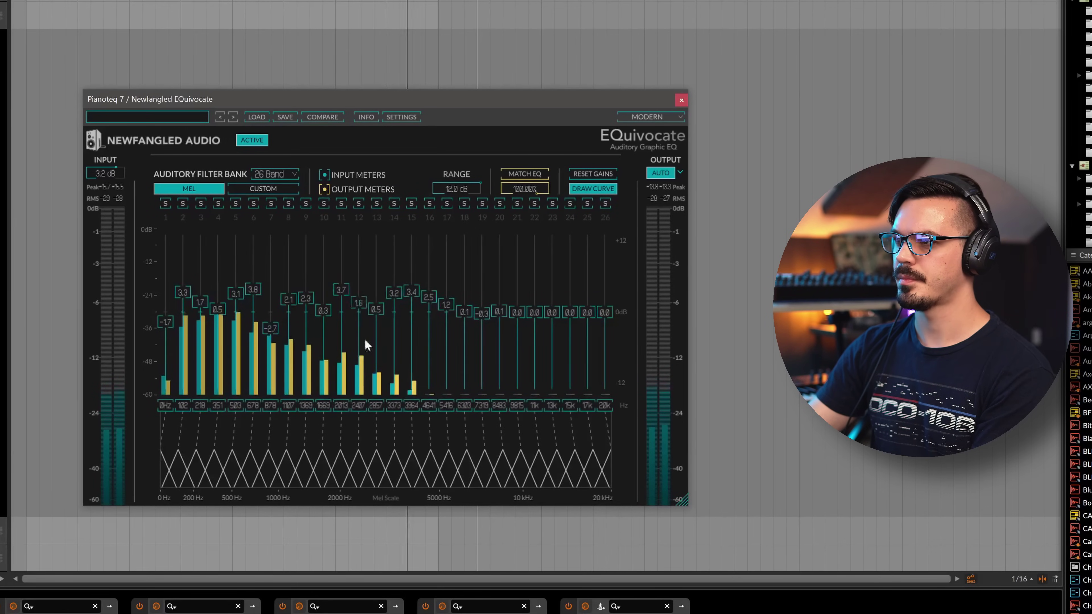
{"action": "left_click_drag", "start_coordinate": [359, 313], "coordinate": [363, 296]}
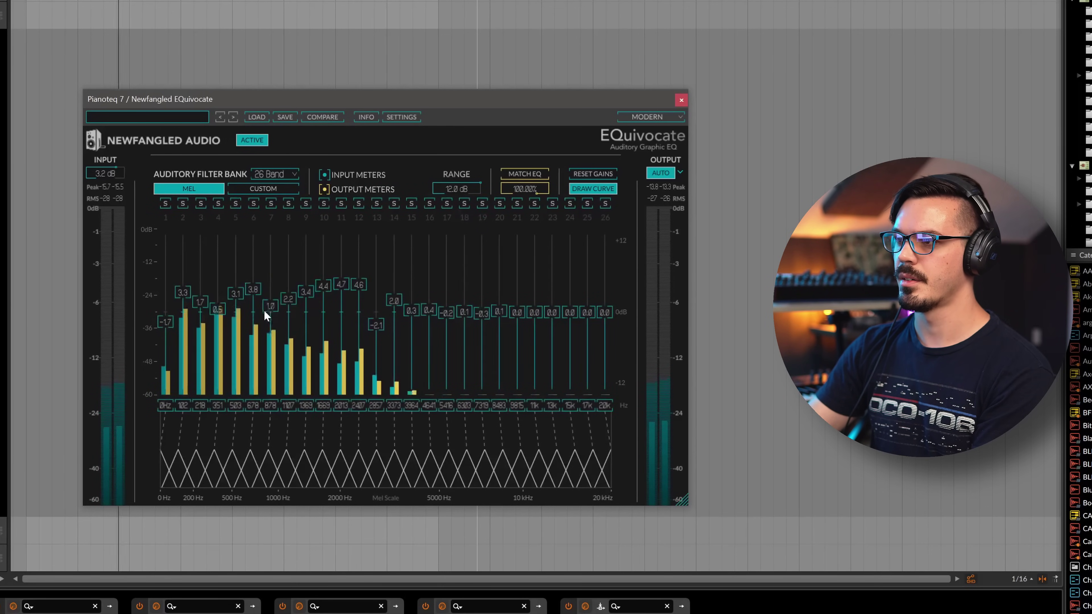
{"action": "mouse_move", "coordinate": [184, 331]}
{"action": "left_mouse_down"}
{"action": "mouse_move", "coordinate": [227, 294]}
{"action": "mouse_move", "coordinate": [317, 288]}
{"action": "mouse_move", "coordinate": [332, 305]}
{"action": "mouse_move", "coordinate": [353, 301]}
{"action": "mouse_move", "coordinate": [325, 308]}
{"action": "mouse_move", "coordinate": [470, 299]}
{"action": "left_mouse_up"}
{"action": "left_click", "coordinate": [360, 305]}
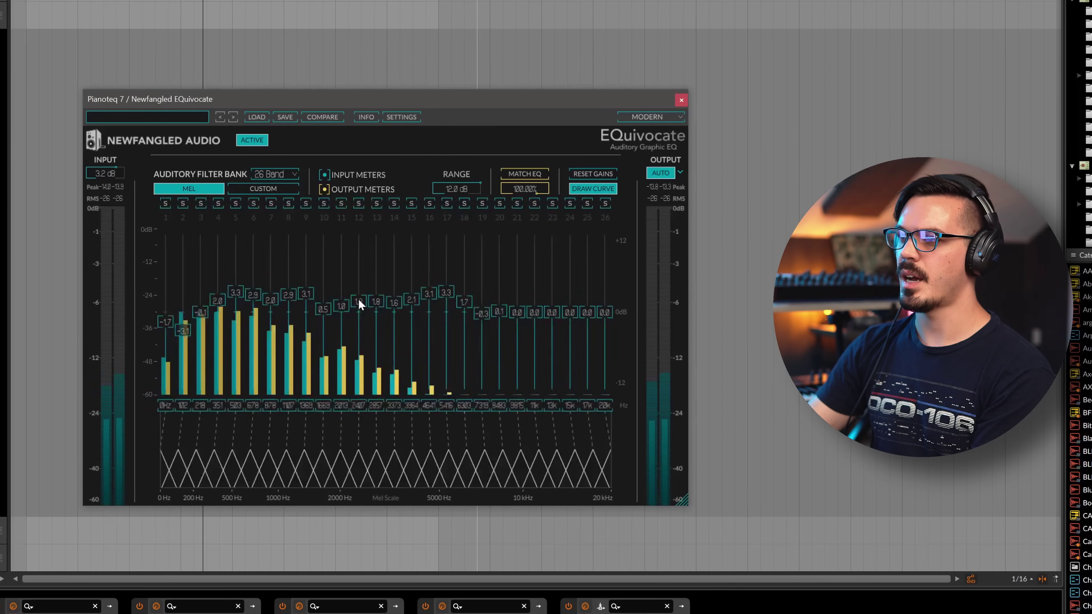
{"action": "left_click_drag", "start_coordinate": [360, 305], "coordinate": [361, 301]}
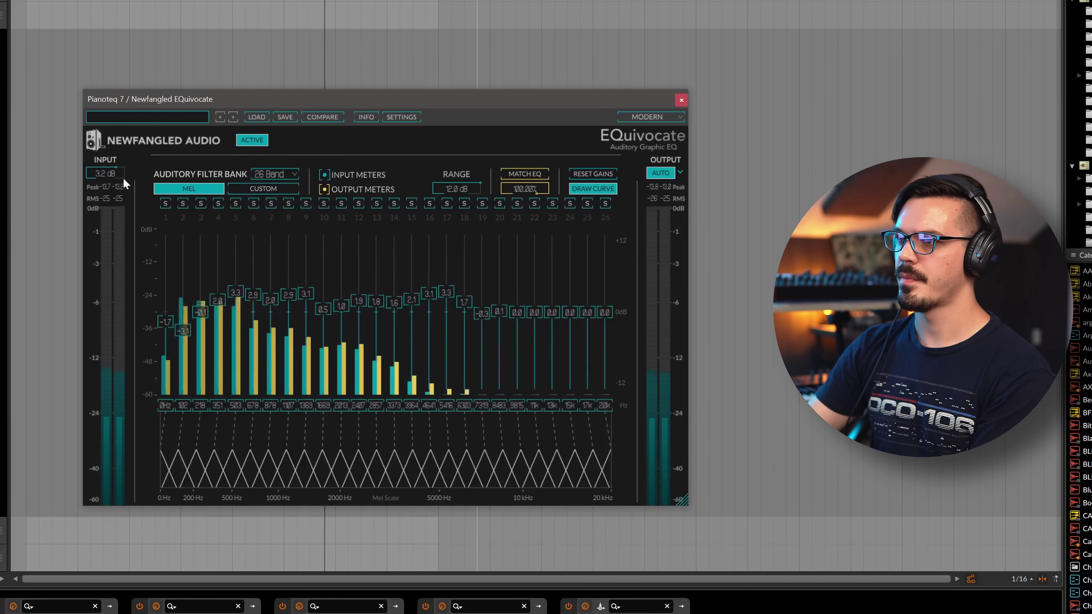
- Set EQuivocate's input level to -1.6 dB and lower the volume of the active Pianoteq 7 track
{"action": "left_click_drag", "start_coordinate": [108, 176], "coordinate": [108, 203]}
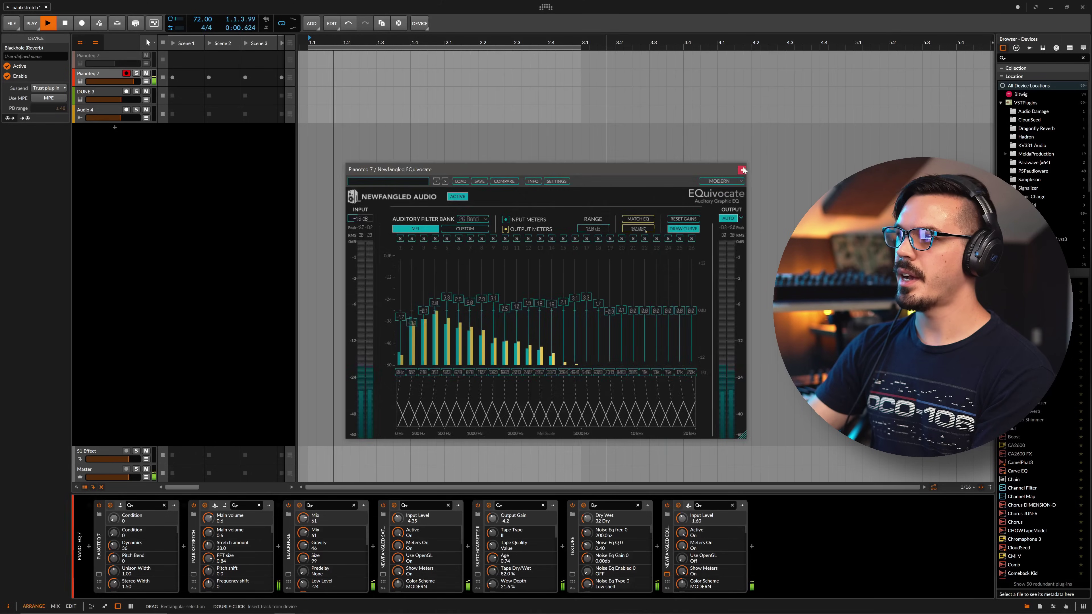
{"action": "left_click", "coordinate": [741, 169]}
{"action": "left_click_drag", "start_coordinate": [133, 81], "coordinate": [124, 82]}
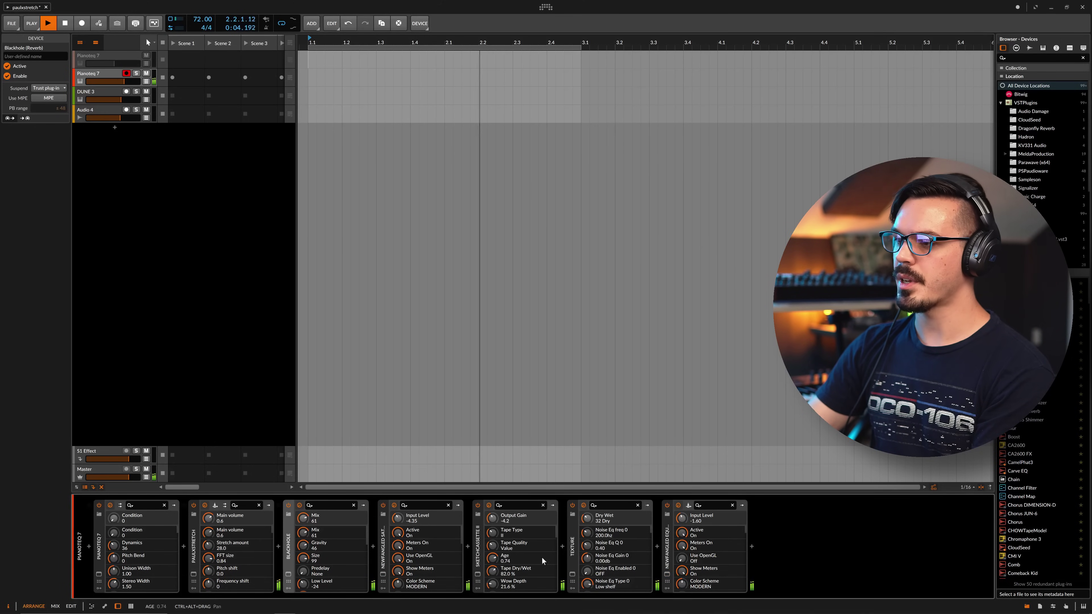
- Set Texture's mix to 56 Dry and move the high cut of its texture EQ to a lower frequency
{"action": "left_click", "coordinate": [572, 573]}
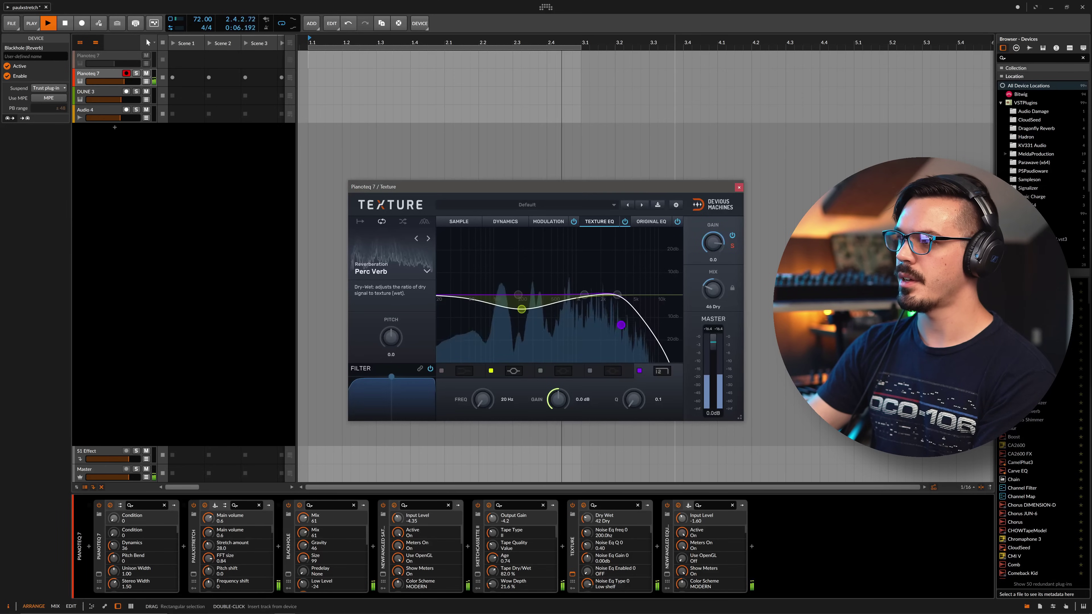
{"action": "left_click_drag", "start_coordinate": [622, 326], "coordinate": [609, 321]}
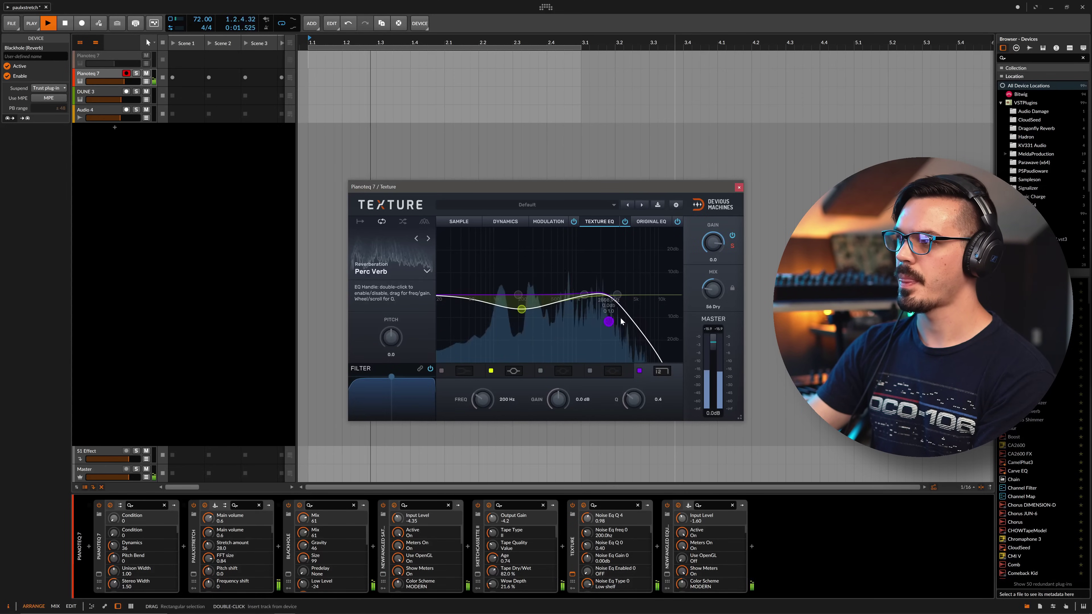
{"action": "left_click", "coordinate": [739, 188]}
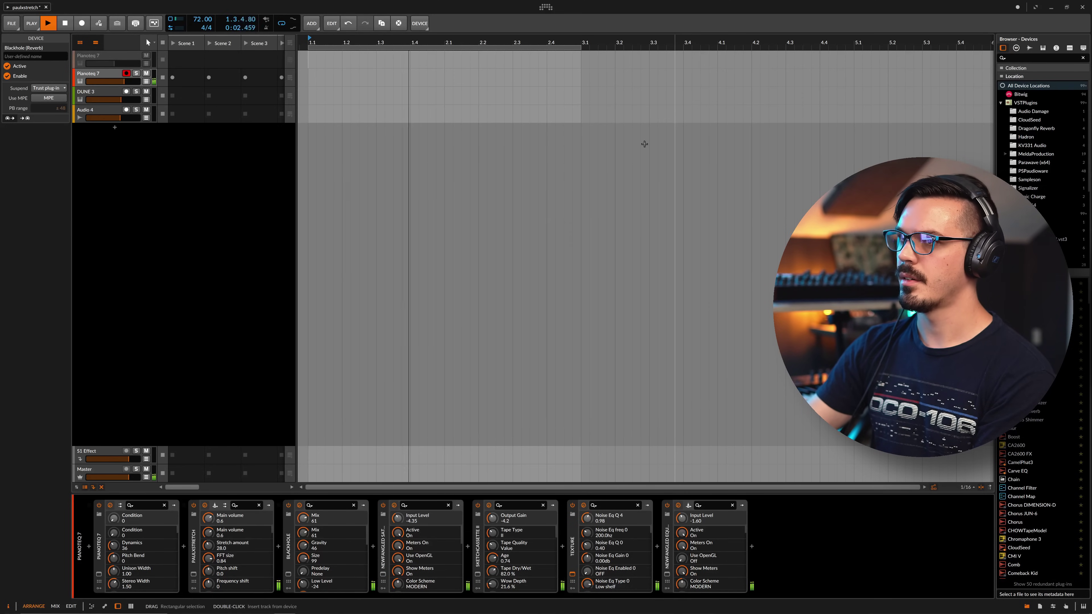
- Select the DUNE 3 track for live playing, balance its volume against the stretched piano, and stop playback
{"action": "left_click", "coordinate": [104, 93]}
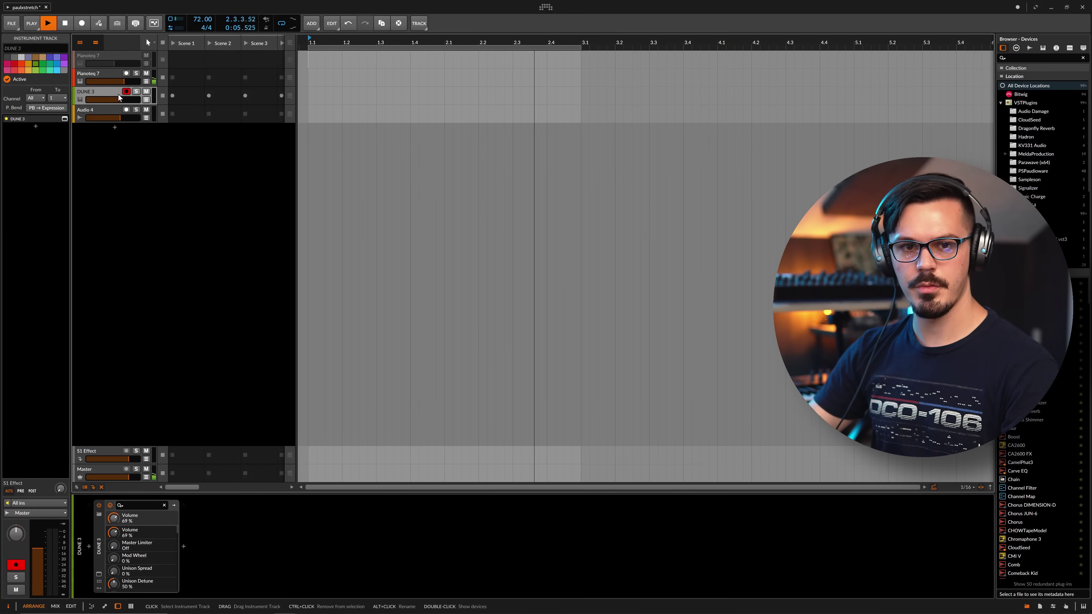
{"action": "left_click_drag", "start_coordinate": [120, 97], "coordinate": [117, 98]}
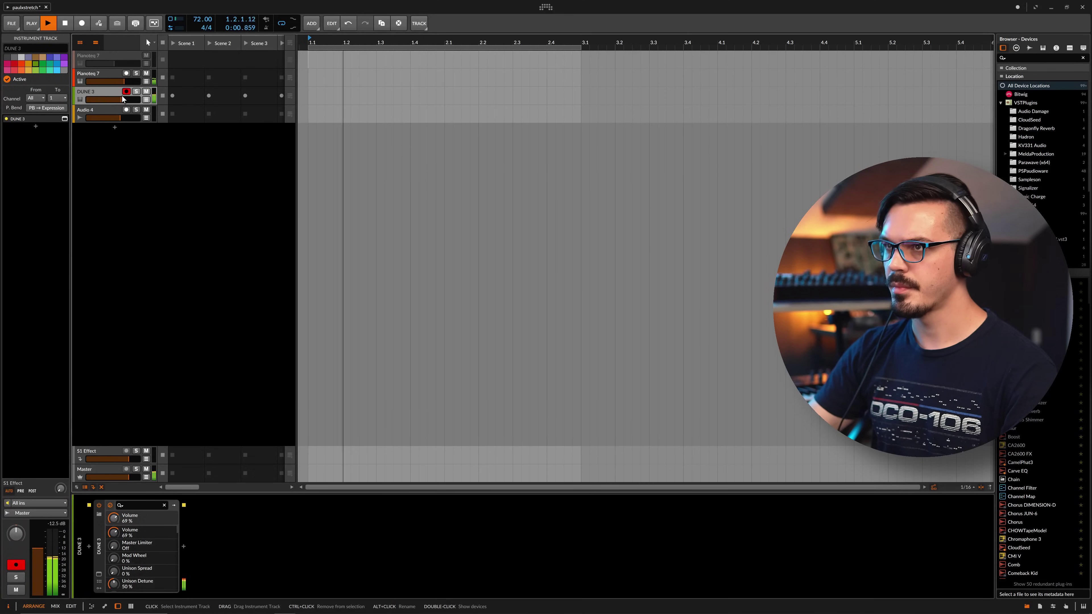
{"action": "left_click_drag", "start_coordinate": [117, 97], "coordinate": [118, 101]}
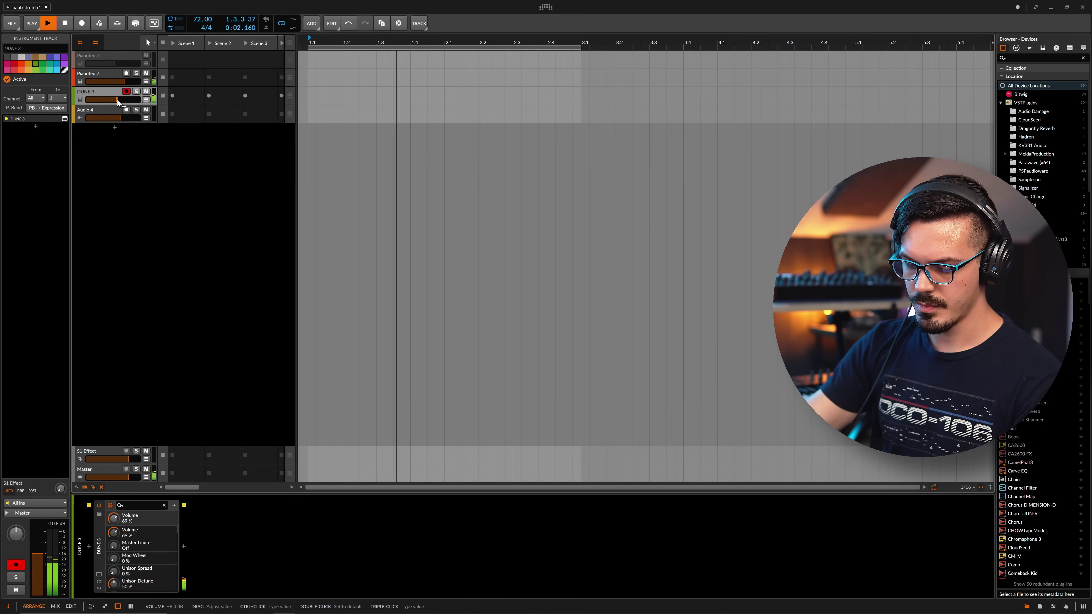
{"action": "left_click_drag", "start_coordinate": [117, 102], "coordinate": [119, 100]}
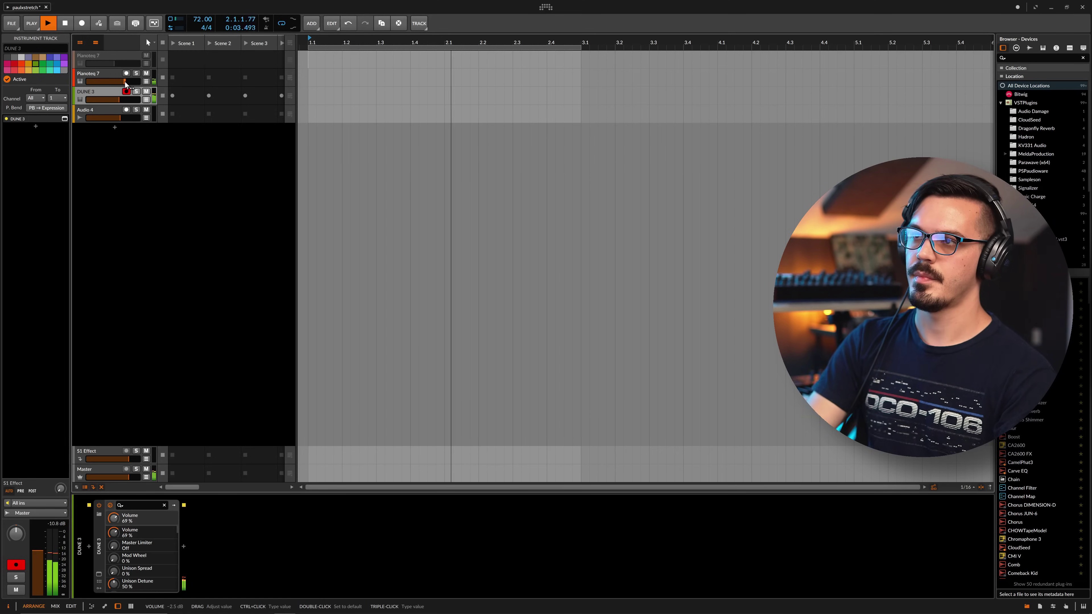
{"action": "key", "text": "space"}
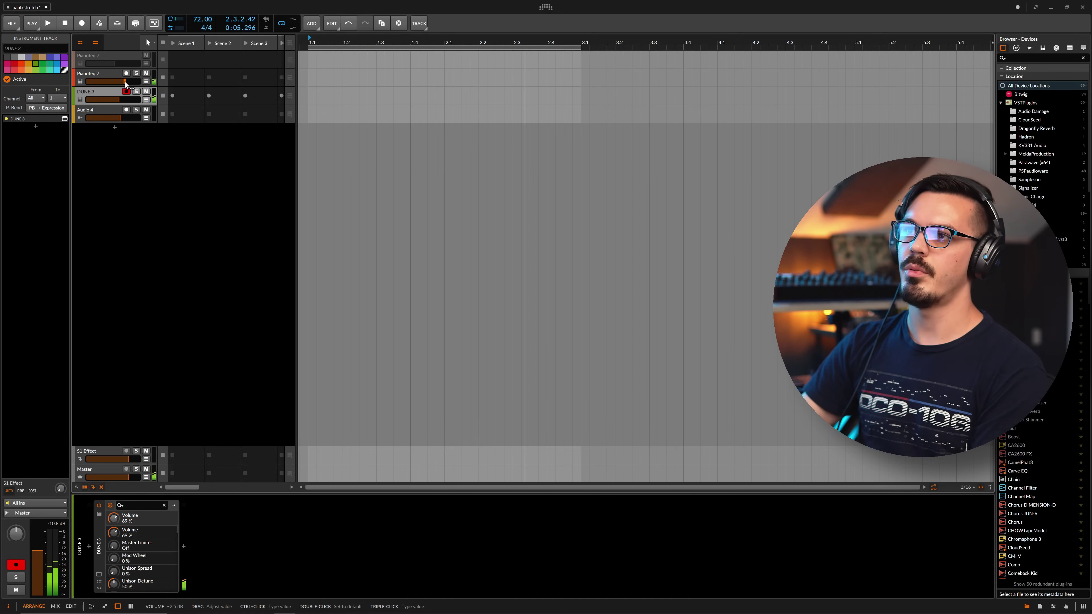